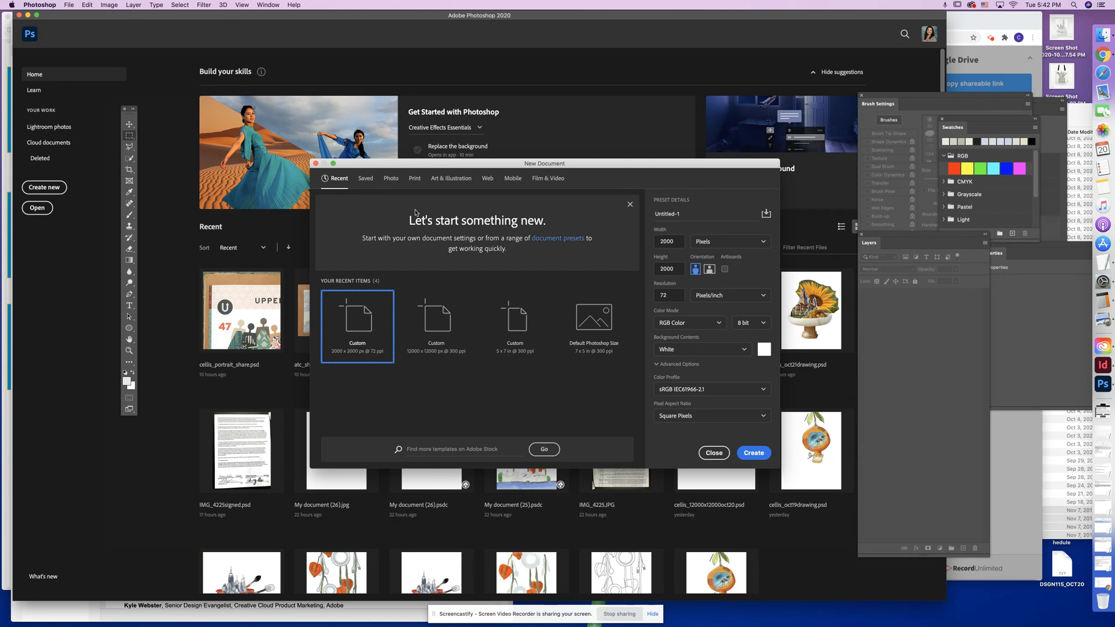
- Create a document from the Web Most Common preset, 250 pixels wide and 263 pixels high
left_click(488, 179)
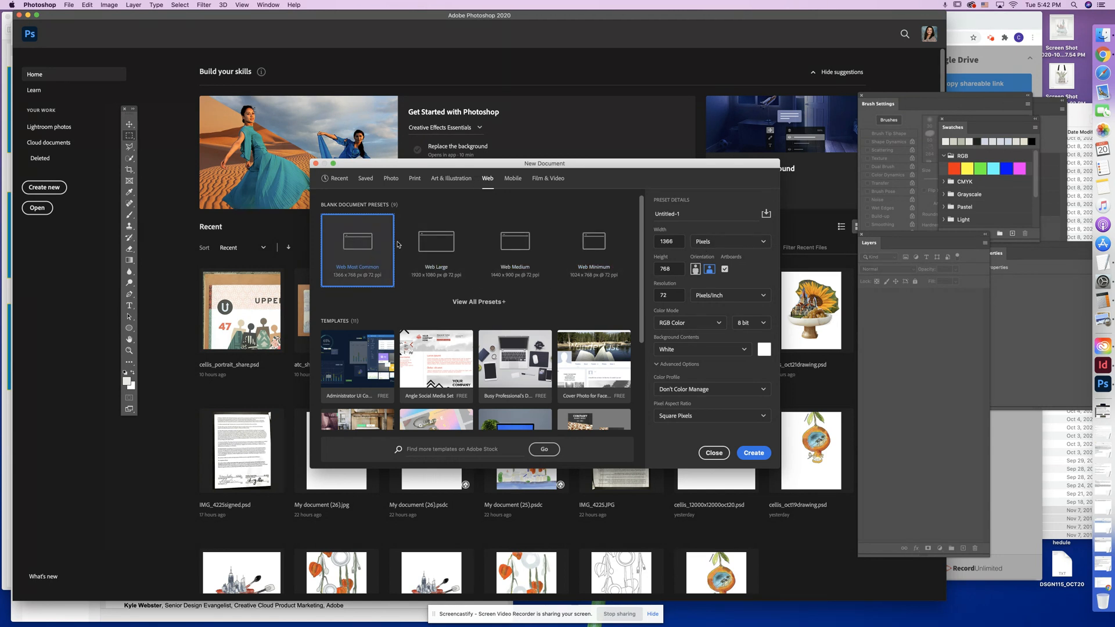
left_click(708, 244)
left_click(708, 244)
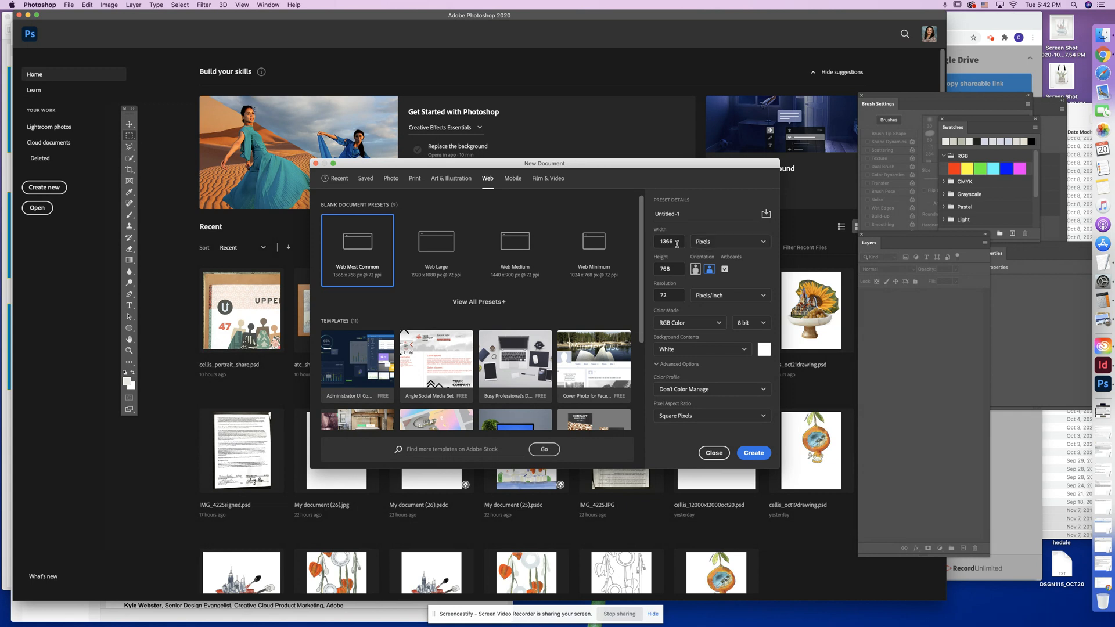
left_click_drag(677, 241, 651, 244)
type("250")
left_click_drag(674, 270, 648, 271)
type("250")
key("BackSpace")
key("BackSpace")
type("63")
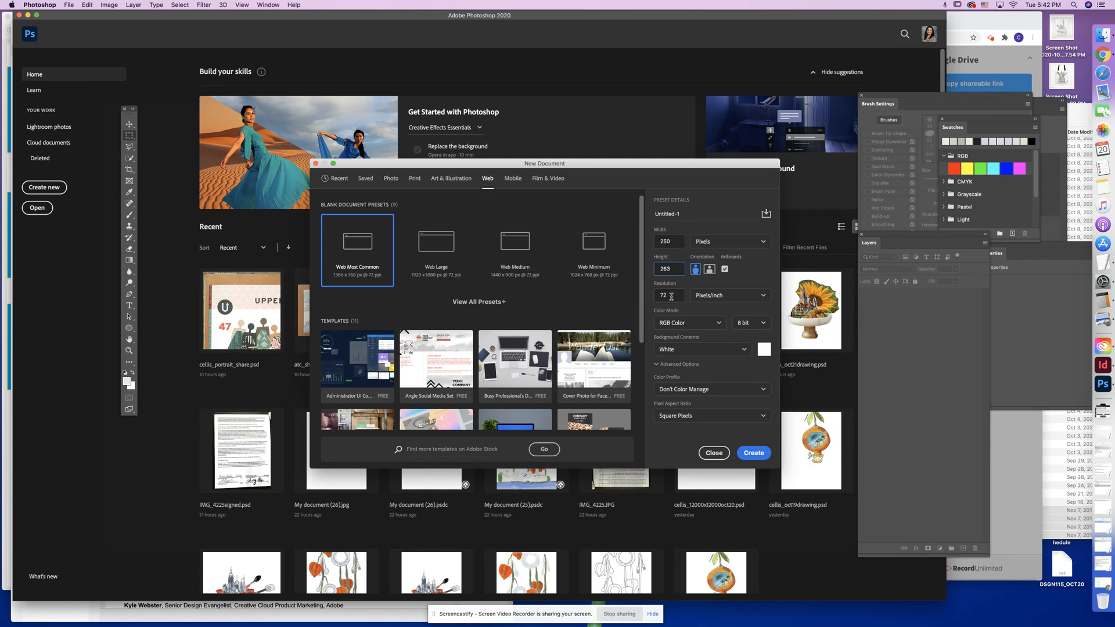
left_click(753, 453)
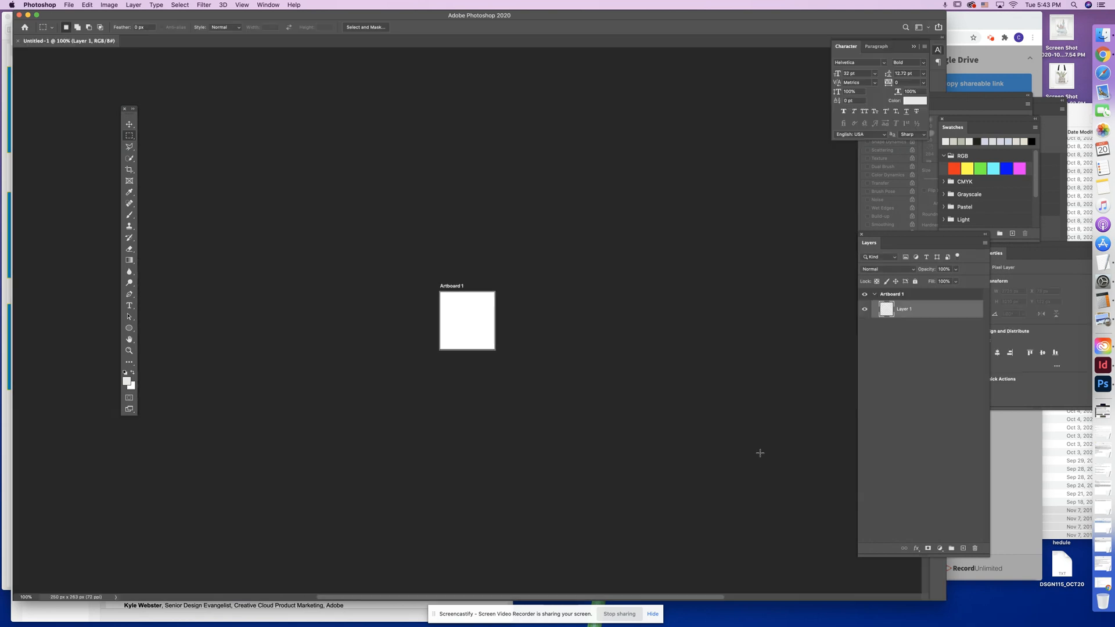
key("super+equal")
key("super+equal")
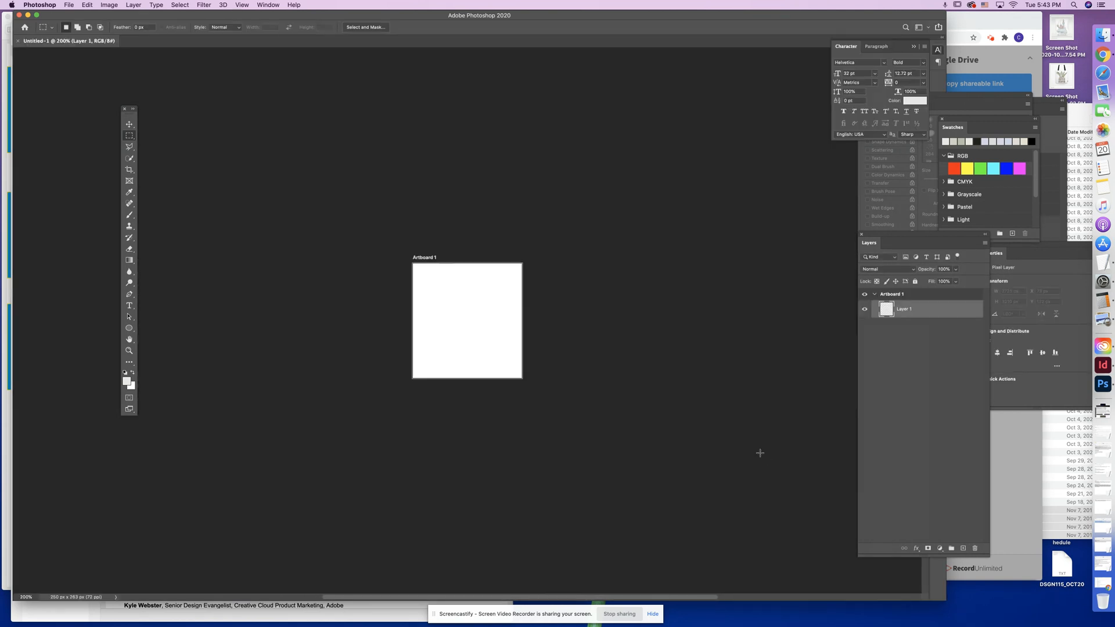
key("super+equal")
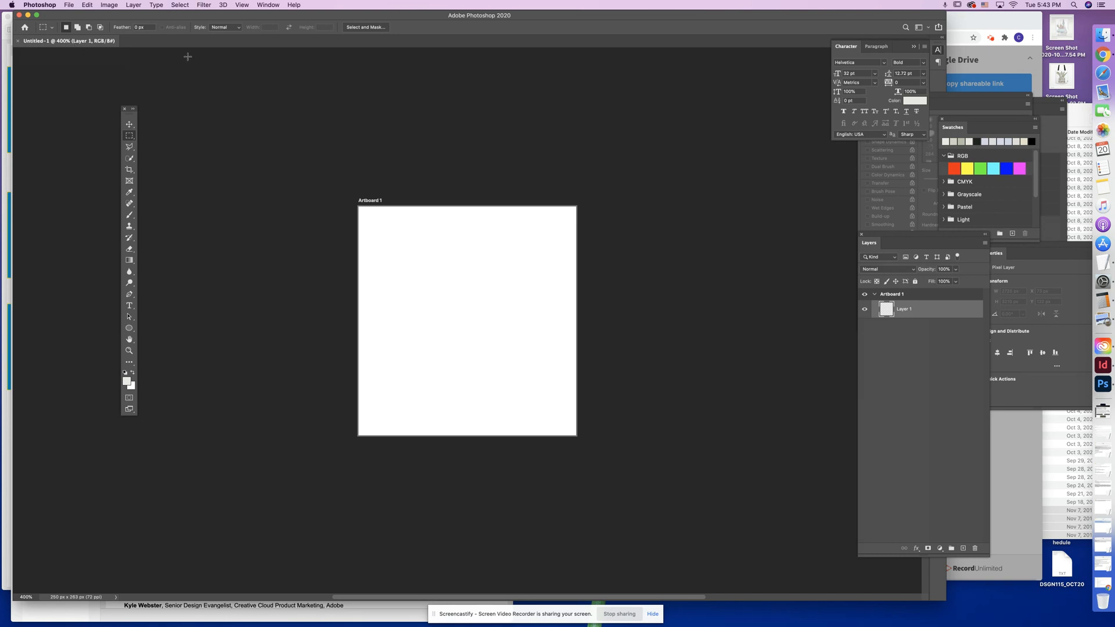
- Save the document in Photoshop format as ccapili_250x250.psd in the DSGN115_OCT20 folder with maximized compatibility
left_click(67, 6)
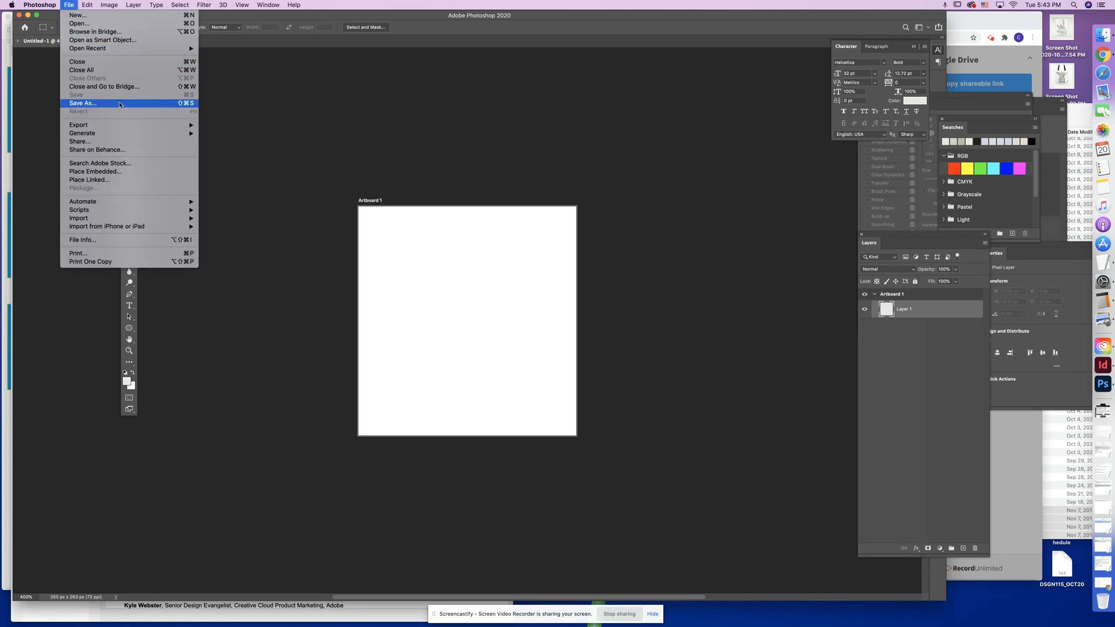
left_click(91, 104)
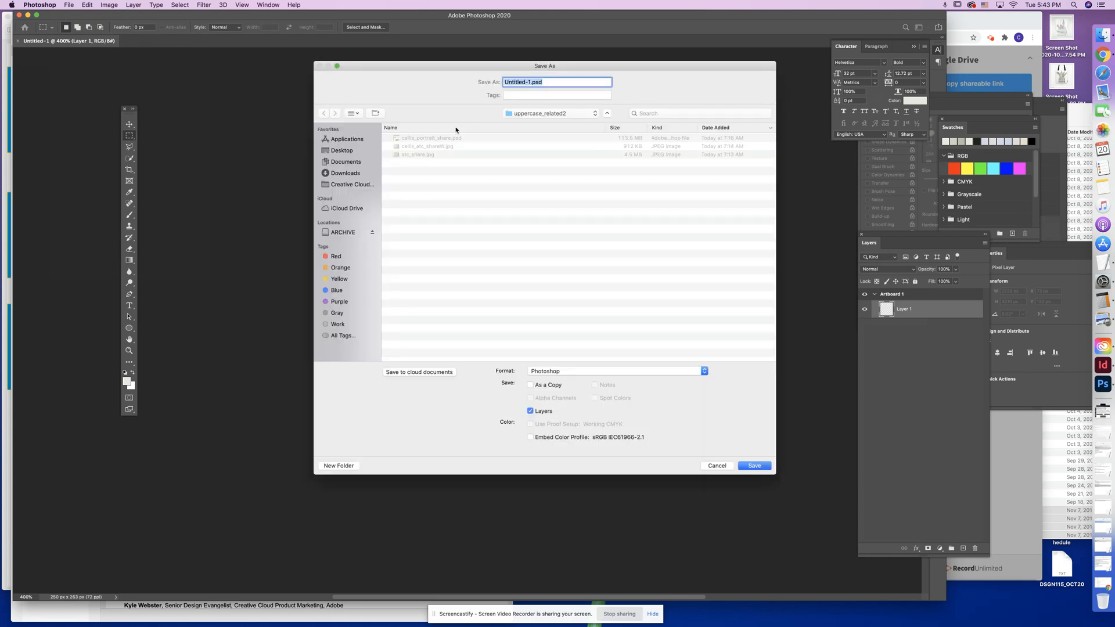
left_click(525, 115)
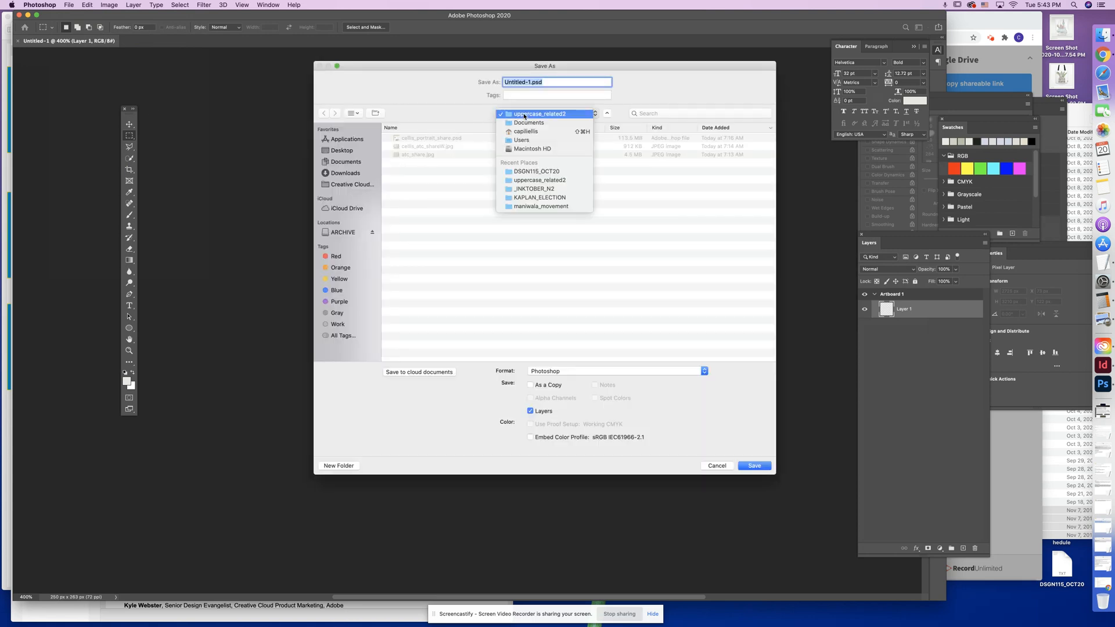
left_click(562, 169)
left_click(530, 82)
left_click_drag(501, 85, 504, 82)
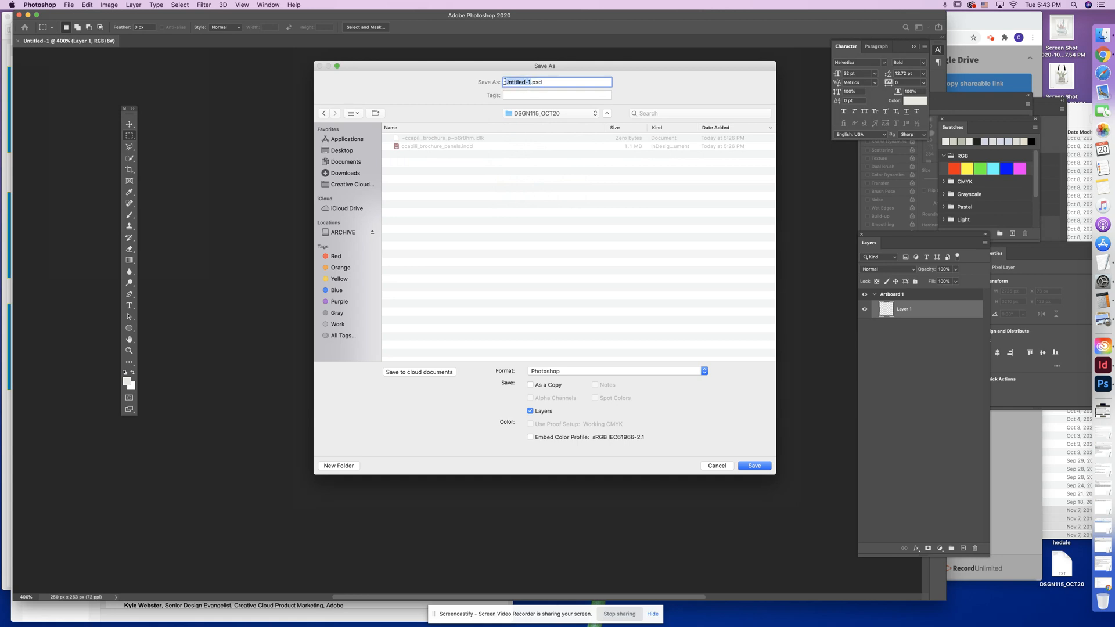
type("ccapili")
type("25")
type("0")
type("x250")
type("_")
left_click(754, 466)
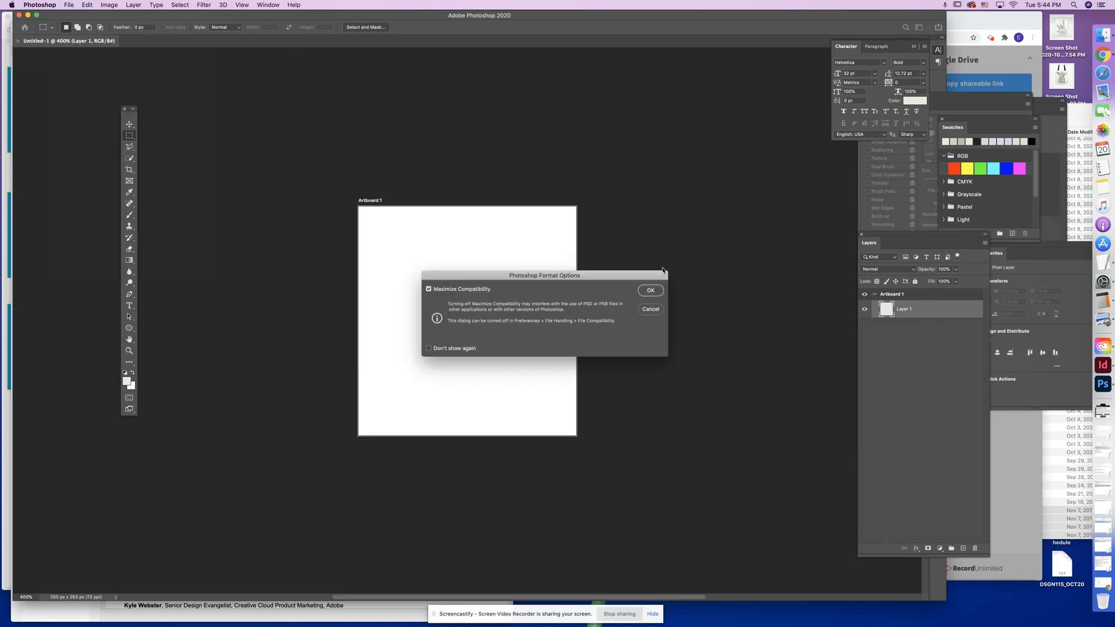
left_click(655, 291)
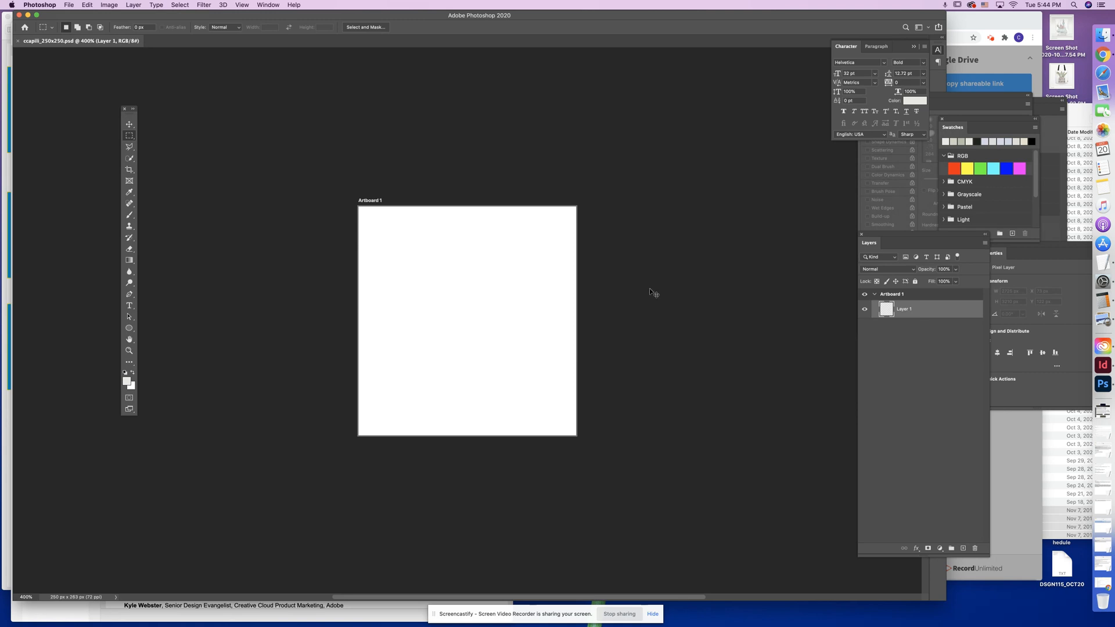
- Open the photos 20191105_213921.jpg, 20191105_213916.jpg and 20191105_213309.jpg together from the Downloads folder
key("super+o")
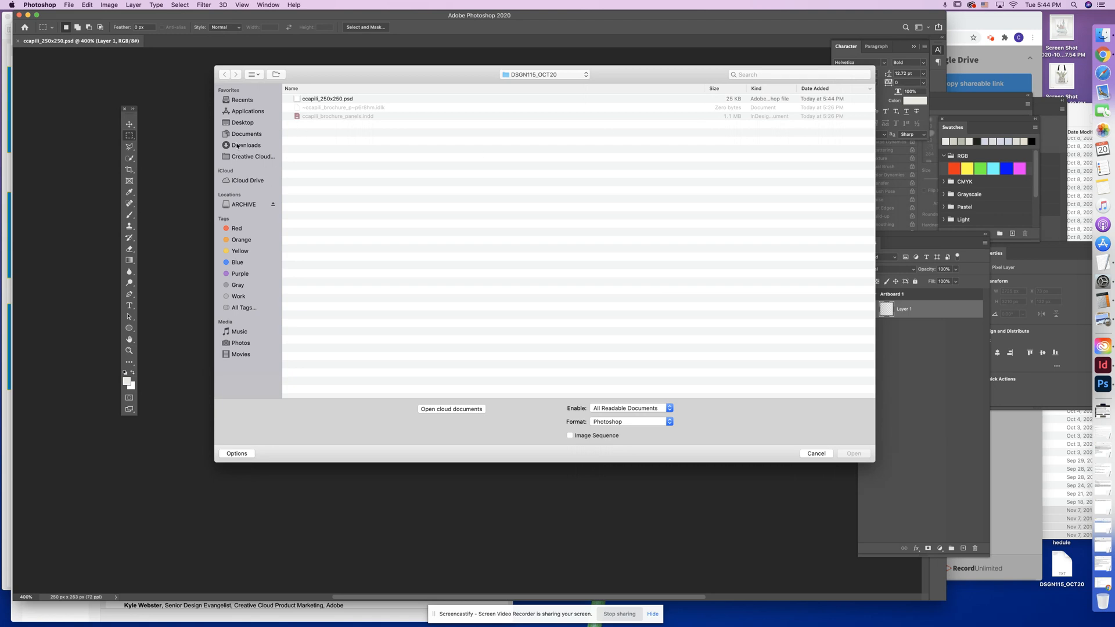
left_click(240, 146)
scroll(504, 227, "down", 2)
scroll(502, 227, "down", 10)
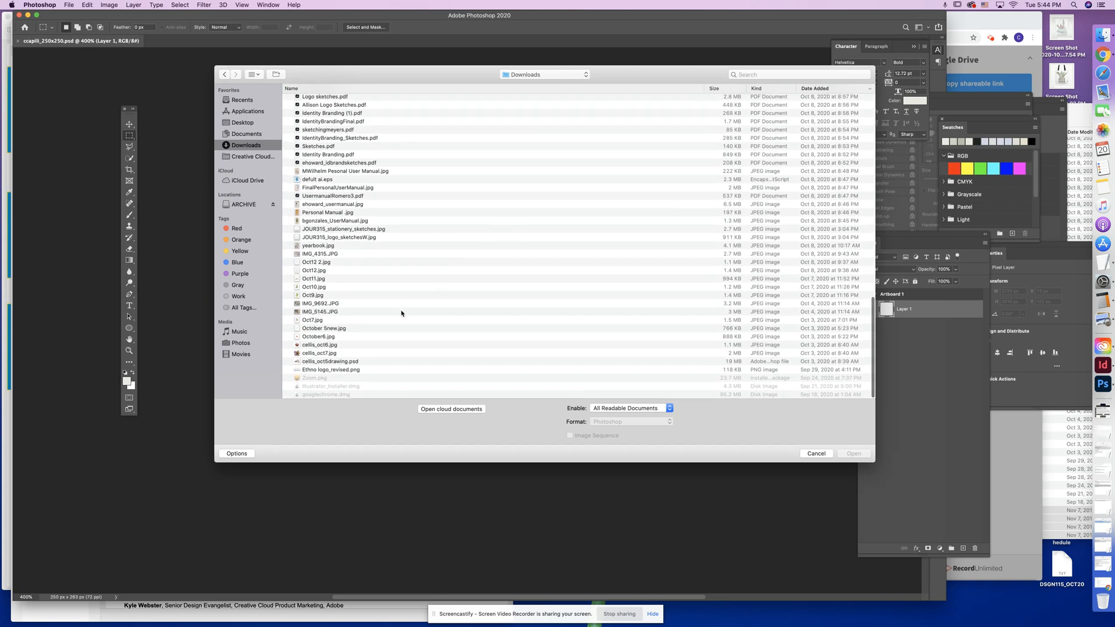
scroll(389, 325, "up", 15)
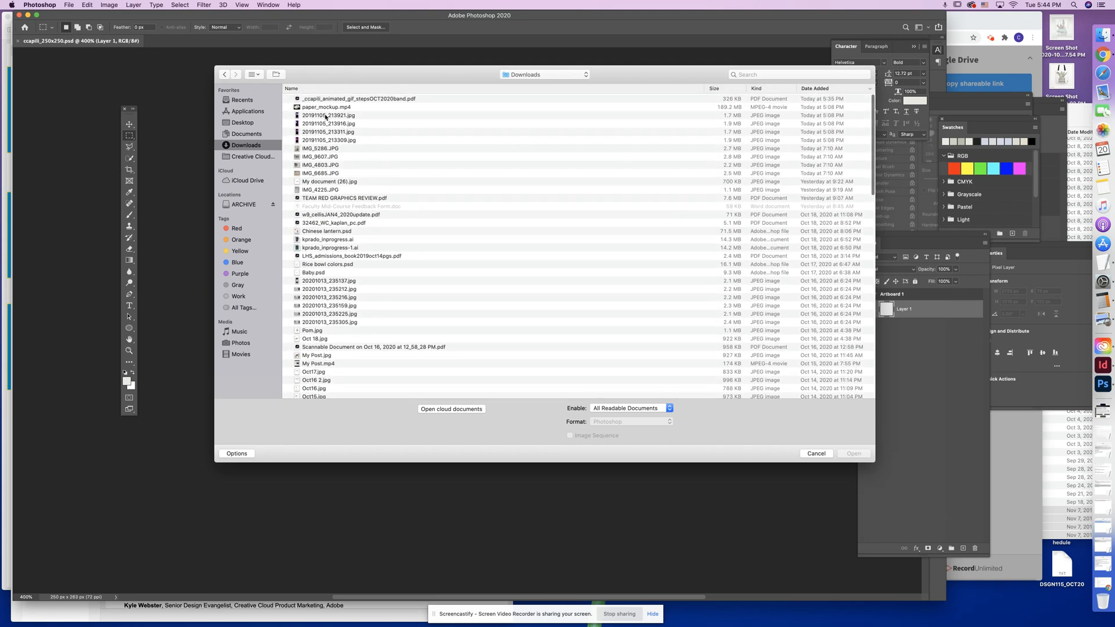
left_click(325, 115)
left_click(325, 123, "super")
left_click(325, 140, "super")
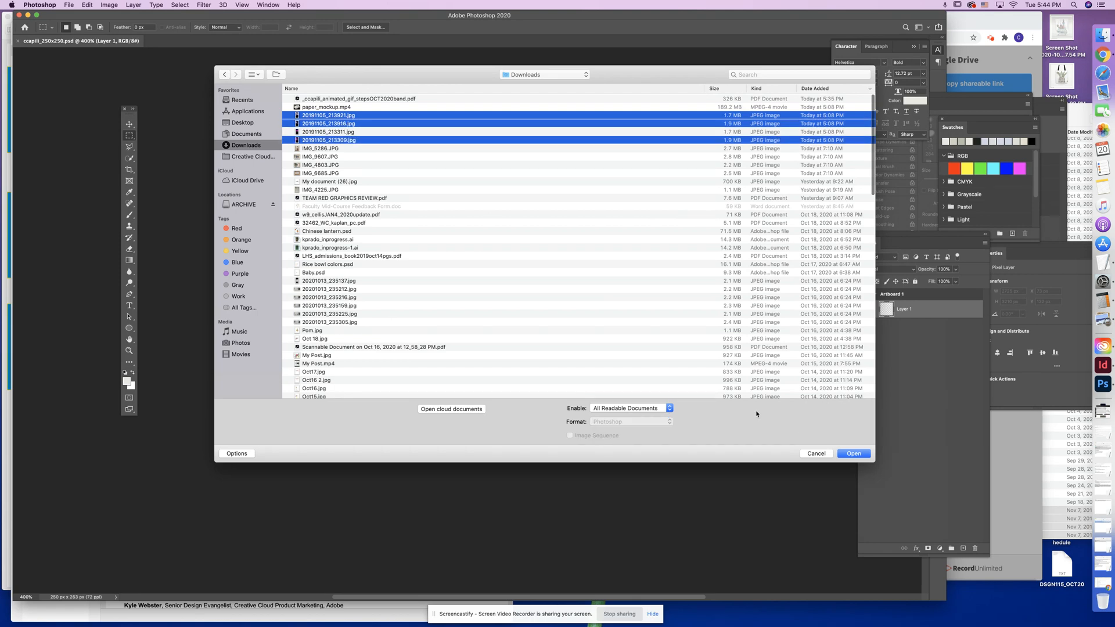
left_click(848, 454)
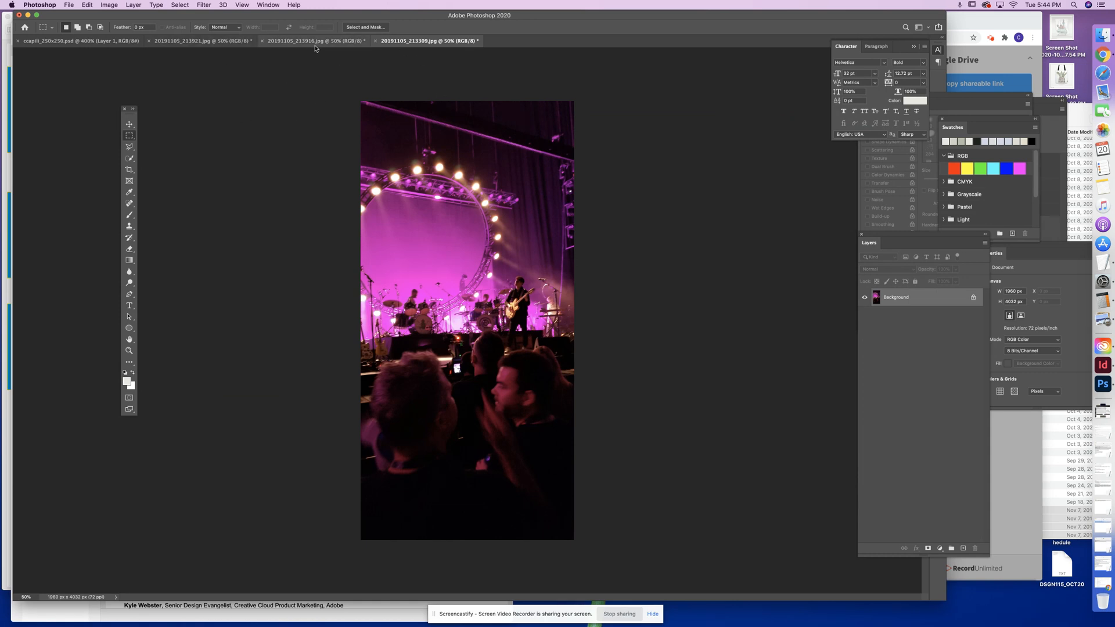
- Undock the three photos and the blank artboard document into floating windows and spread them across the workspace
left_click(316, 42)
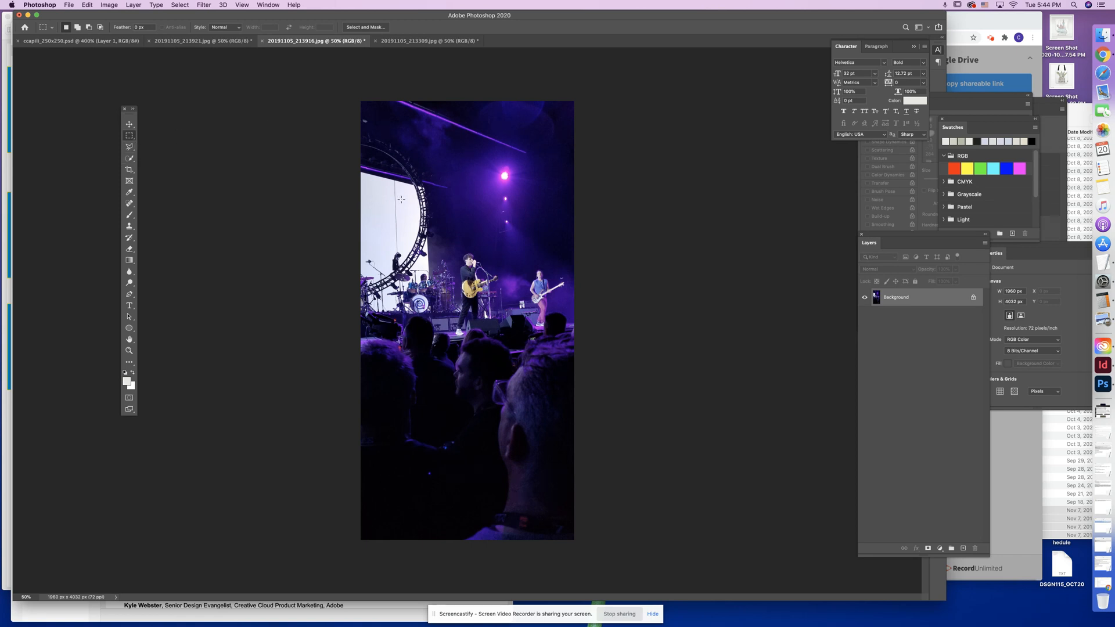
left_click_drag(318, 44, 311, 75)
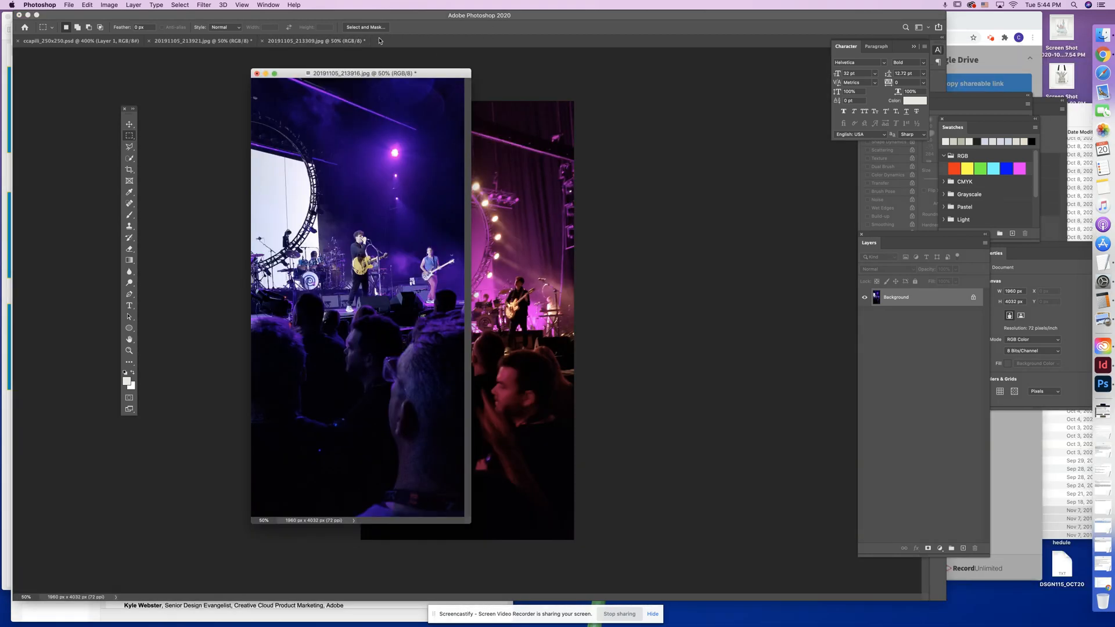
left_click_drag(431, 73, 383, 84)
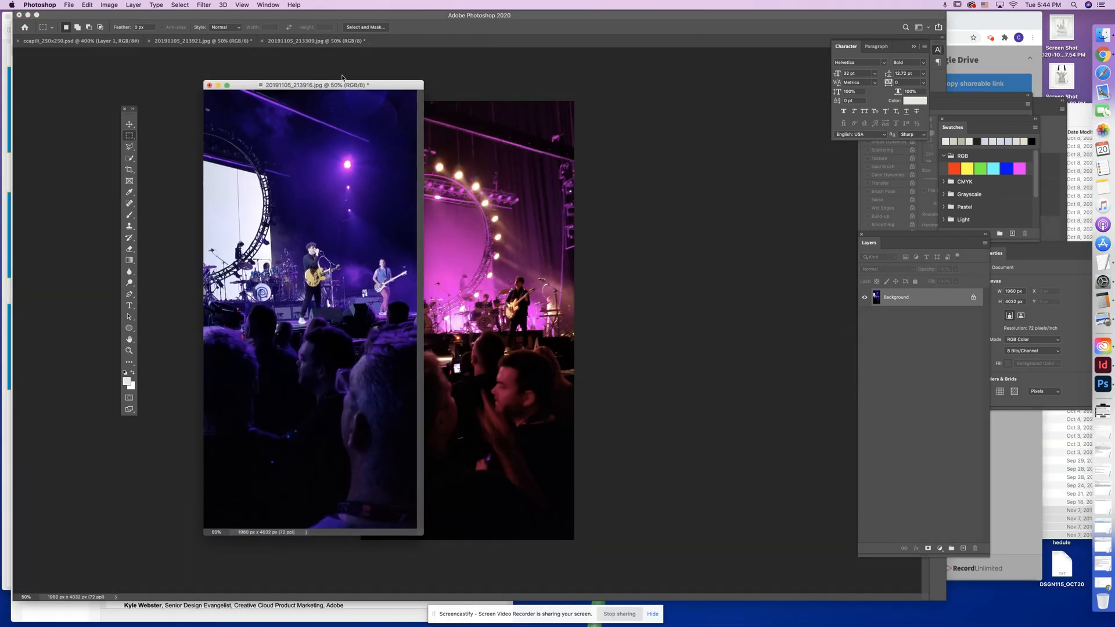
left_click(80, 42)
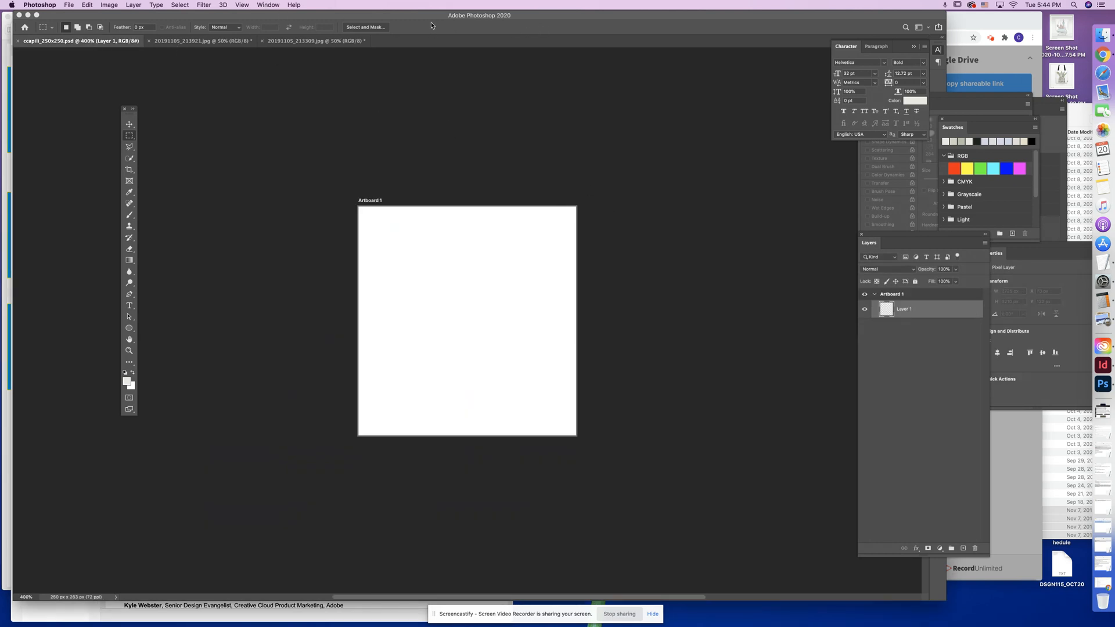
left_click_drag(307, 42, 690, 145)
left_click_drag(171, 42, 718, 237)
left_click_drag(82, 41, 400, 118)
left_click_drag(781, 246, 512, 327)
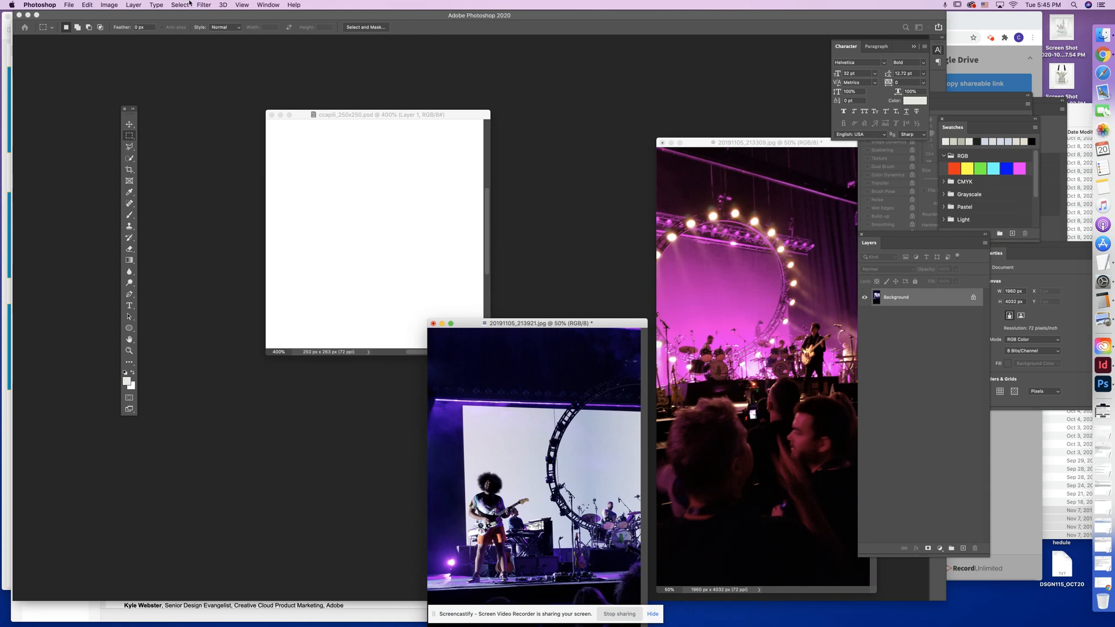
- Bring 20191105_213916.jpg to the front, move it off the blank document and enlarge its window beyond the image edges
left_click(269, 6)
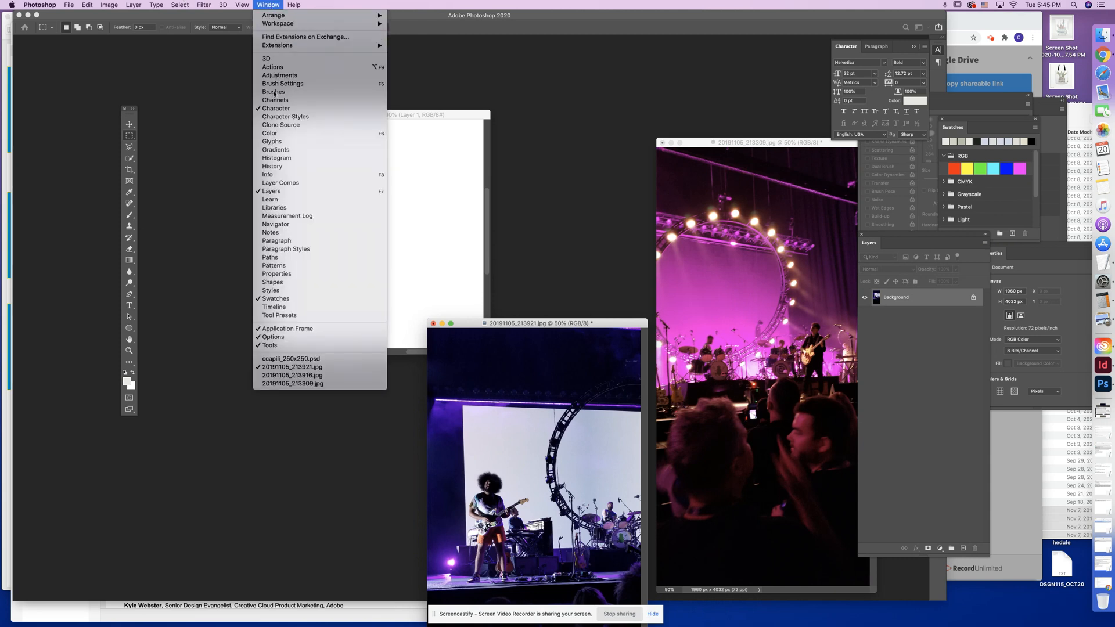
left_click(284, 384)
left_click(270, 6)
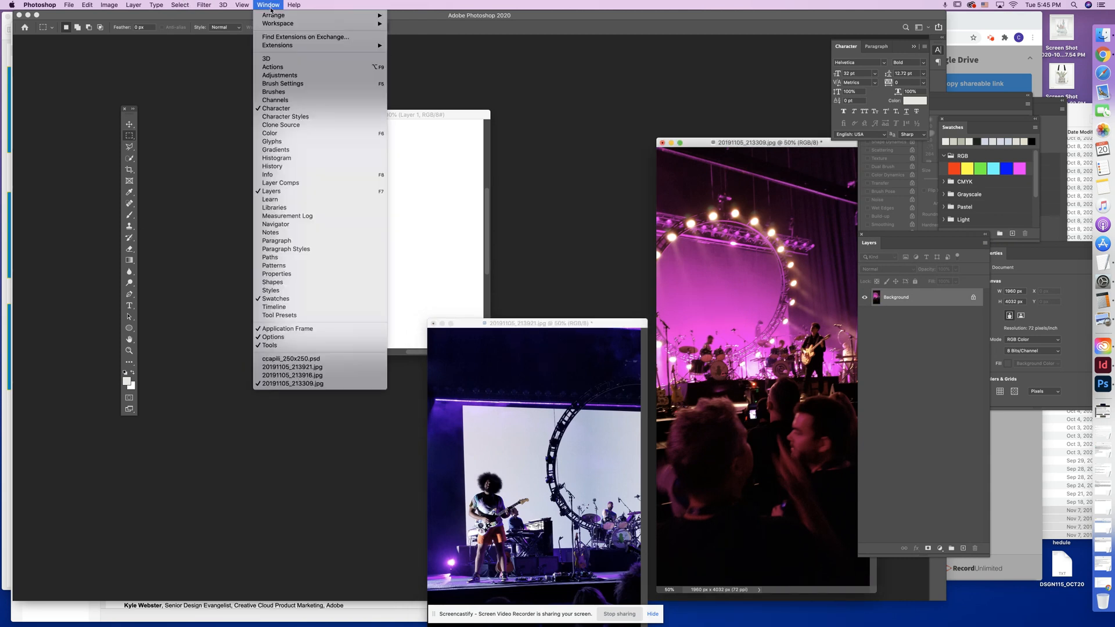
left_click(292, 375)
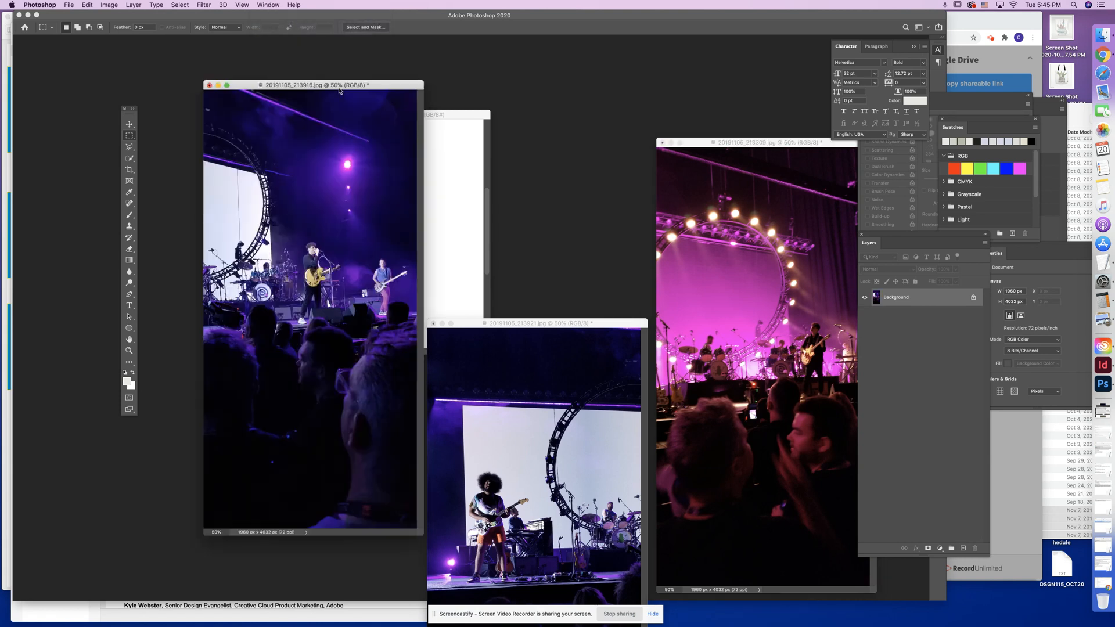
left_click_drag(322, 86, 672, 55)
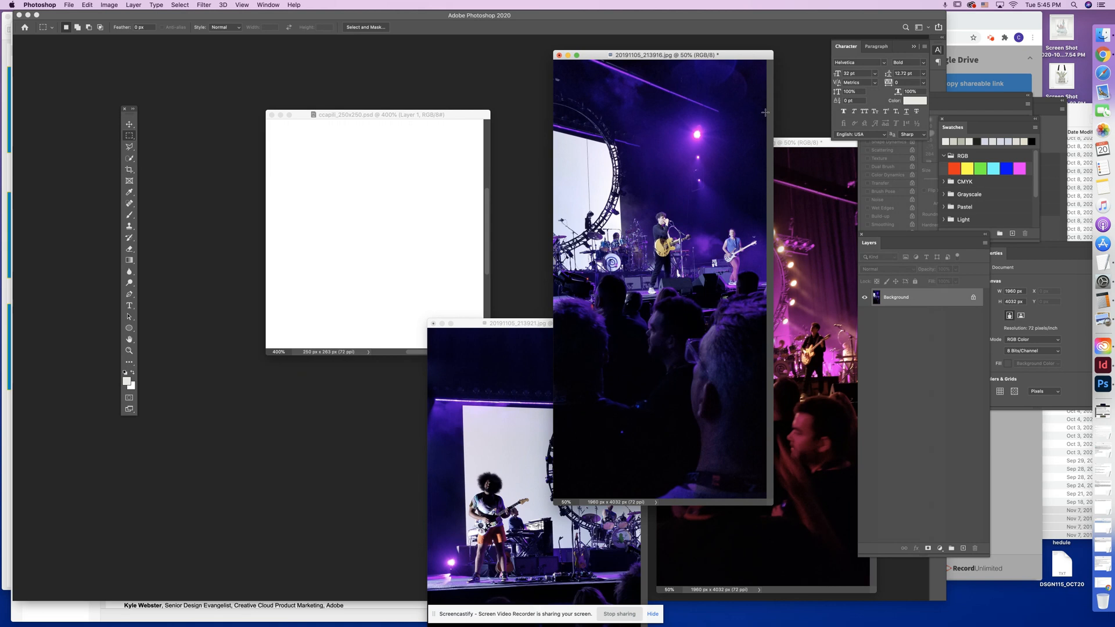
left_click_drag(778, 503, 837, 518)
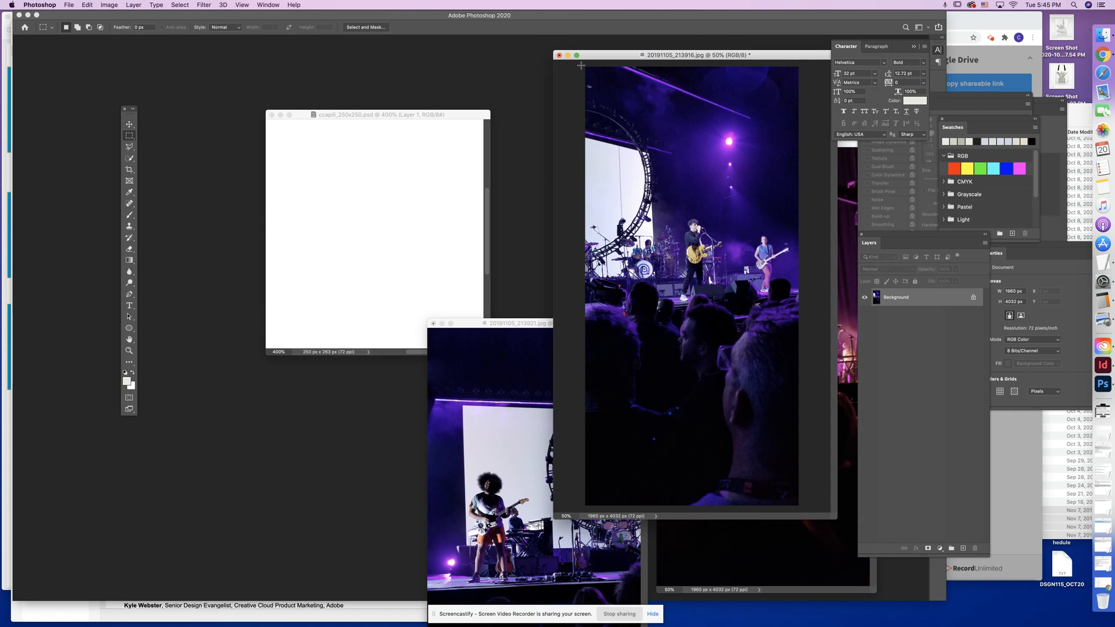
- Select a full-width rectangle covering the stage and most of the crowd in 20191105_213916.jpg and copy it
left_click_drag(801, 100, 558, 426)
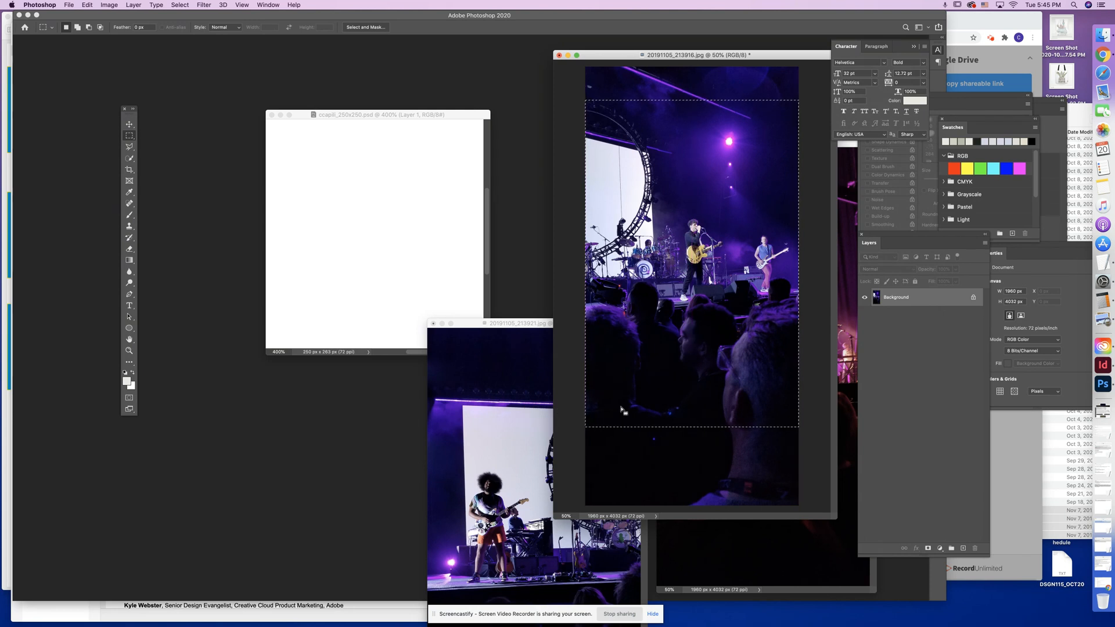
left_click(87, 5)
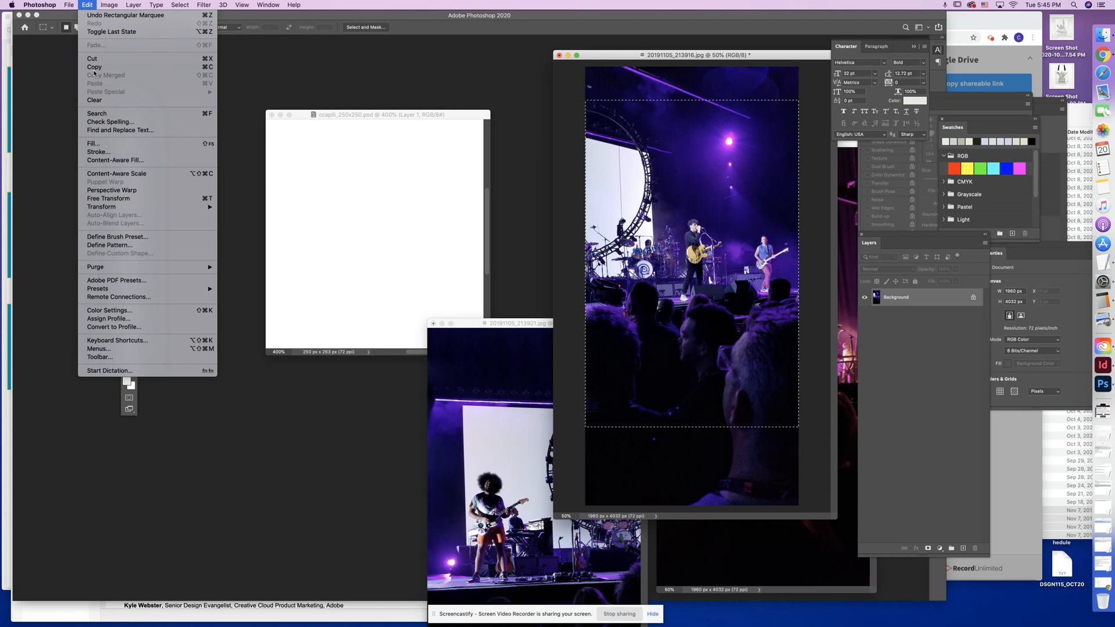
left_click(94, 68)
- Reposition and enlarge the blank document's window, and paste the copied concert image onto its artboard
left_click(353, 215)
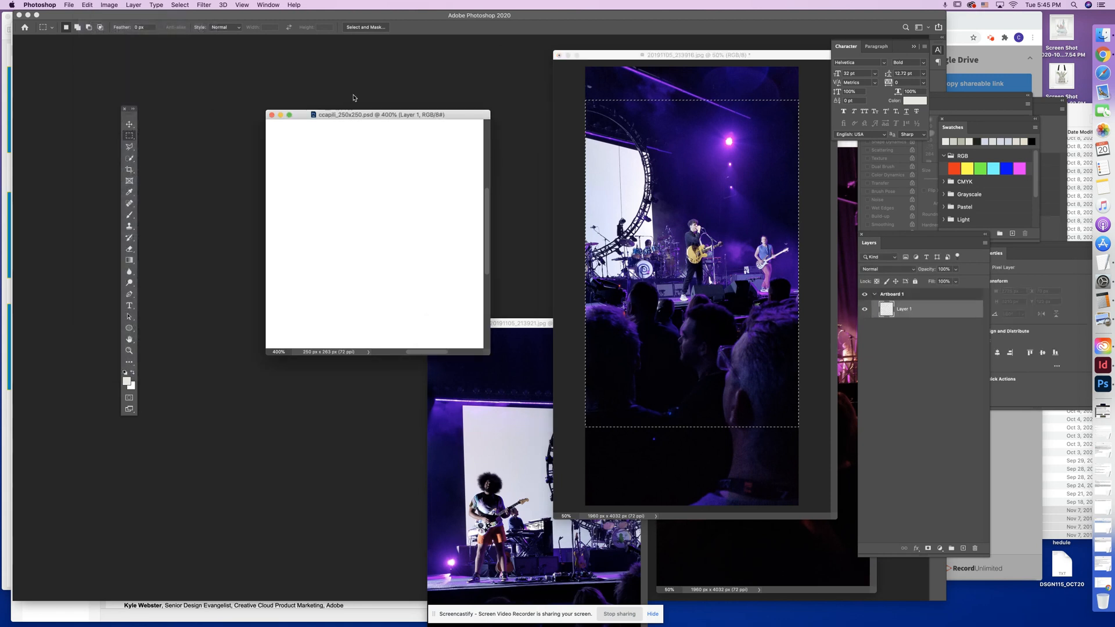
left_click_drag(352, 114, 249, 81)
left_click_drag(377, 318, 544, 475)
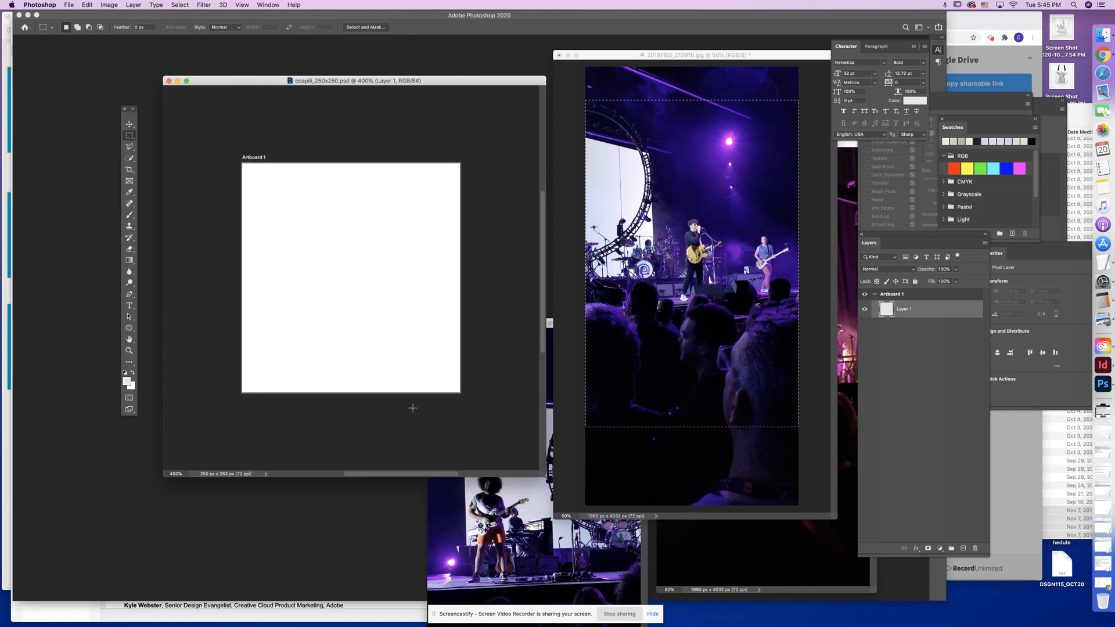
key("super+v")
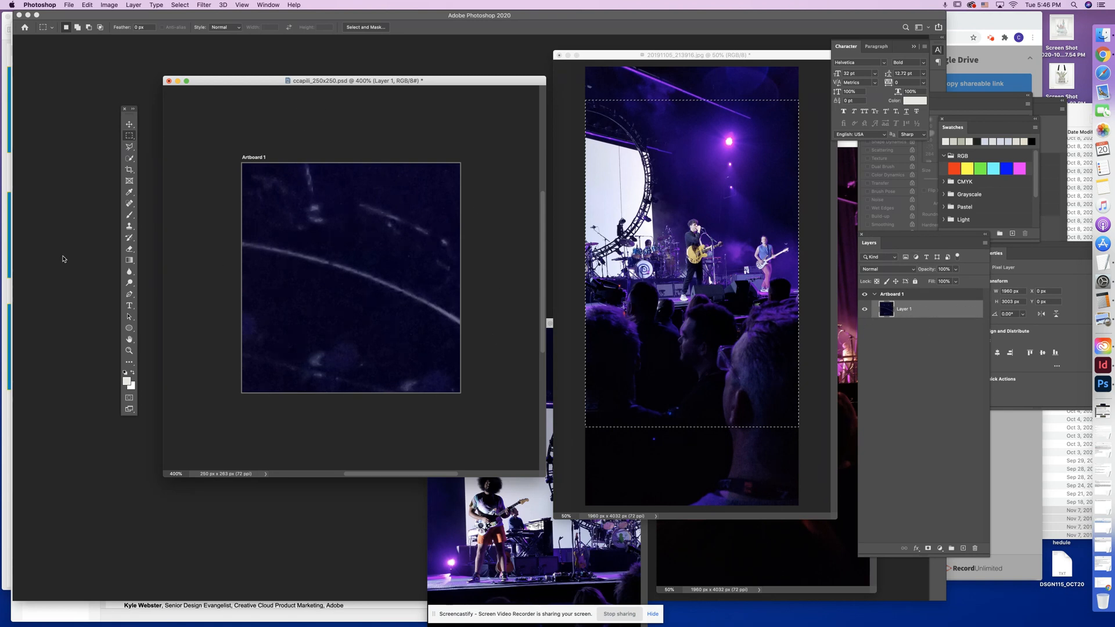
left_click_drag(316, 141, 285, 141)
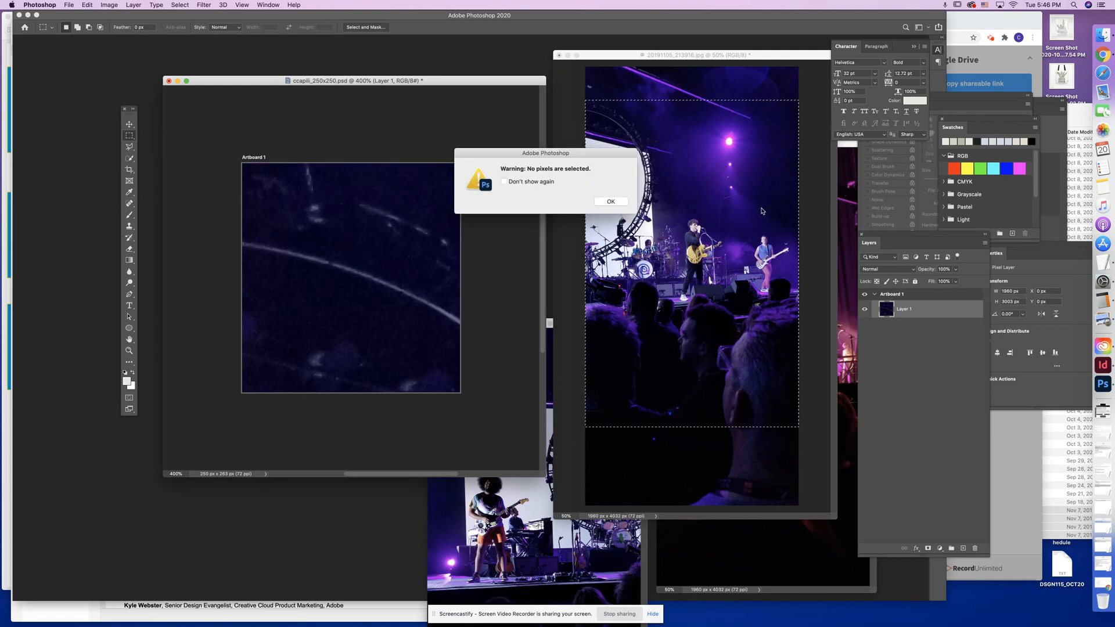
left_click(621, 202)
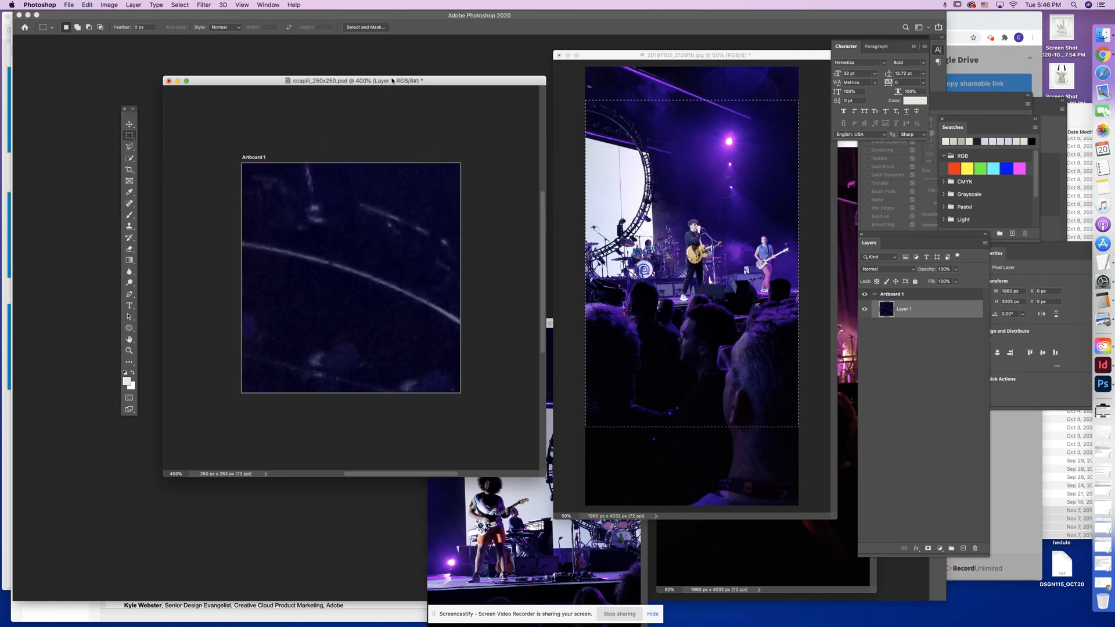
key("super+minus")
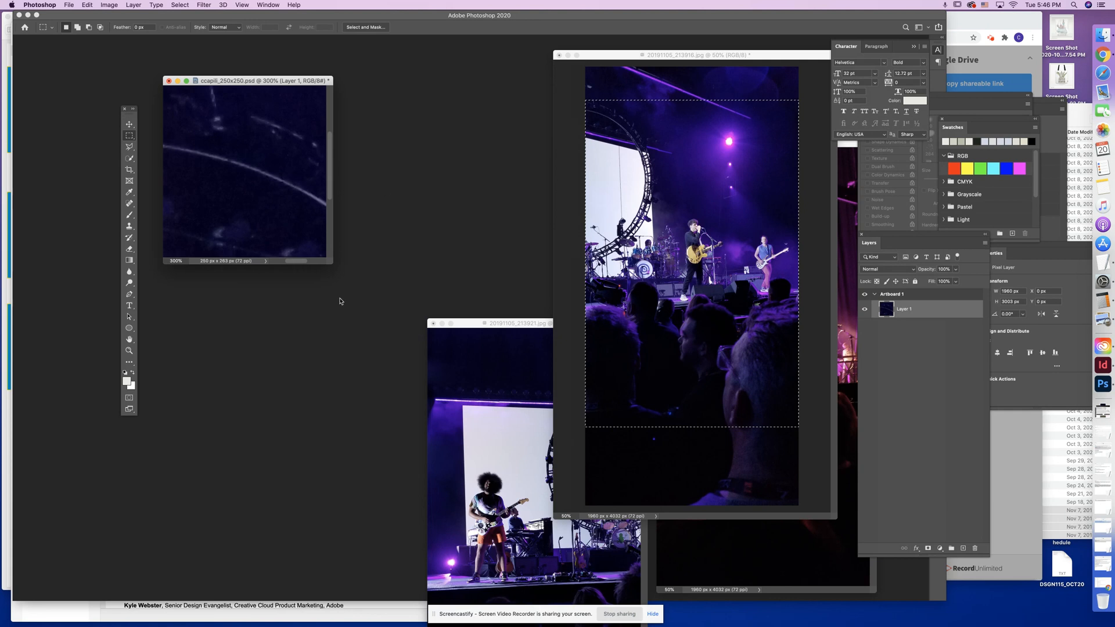
- Start a free transform on the pasted concert image and move it up and left until its full frame surrounds the artboard
left_click_drag(332, 264, 730, 480)
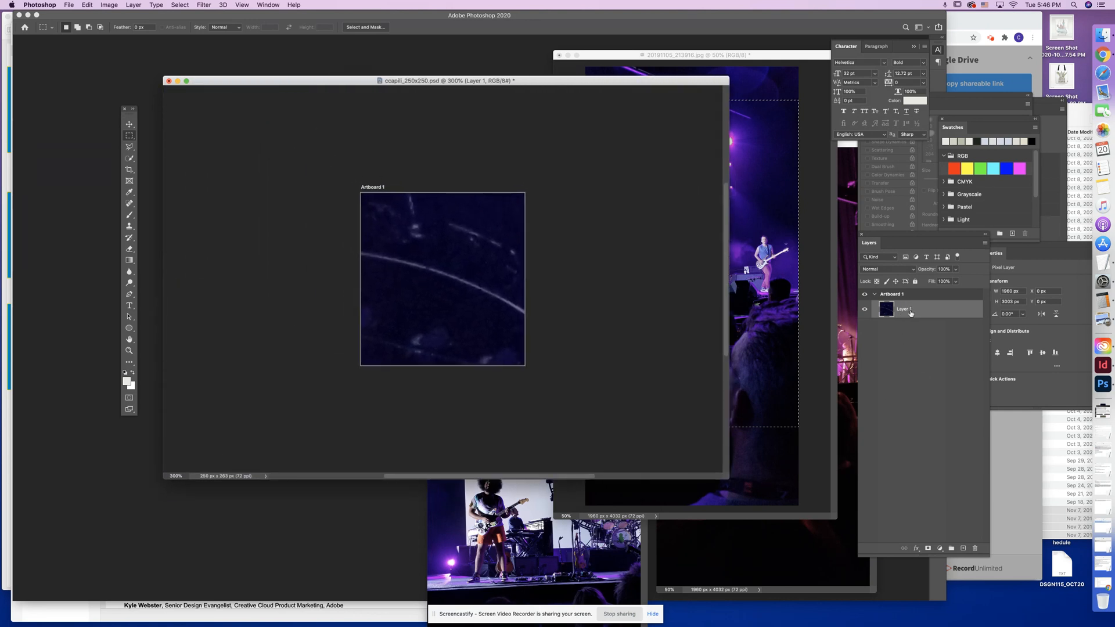
key("super+minus")
key("super+minus")
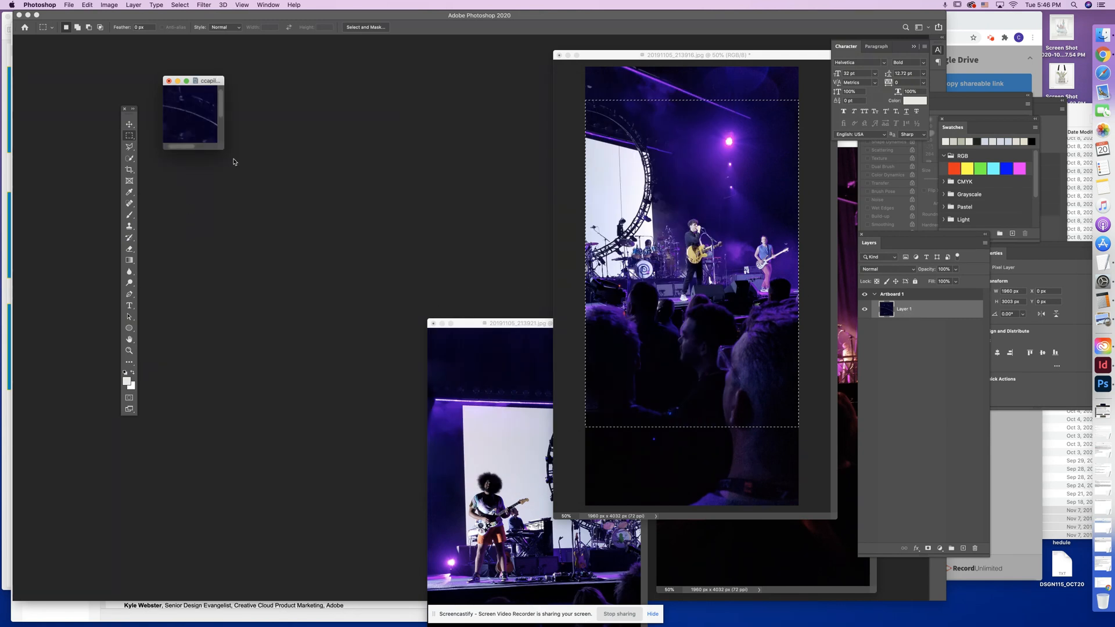
left_click_drag(223, 148, 784, 569)
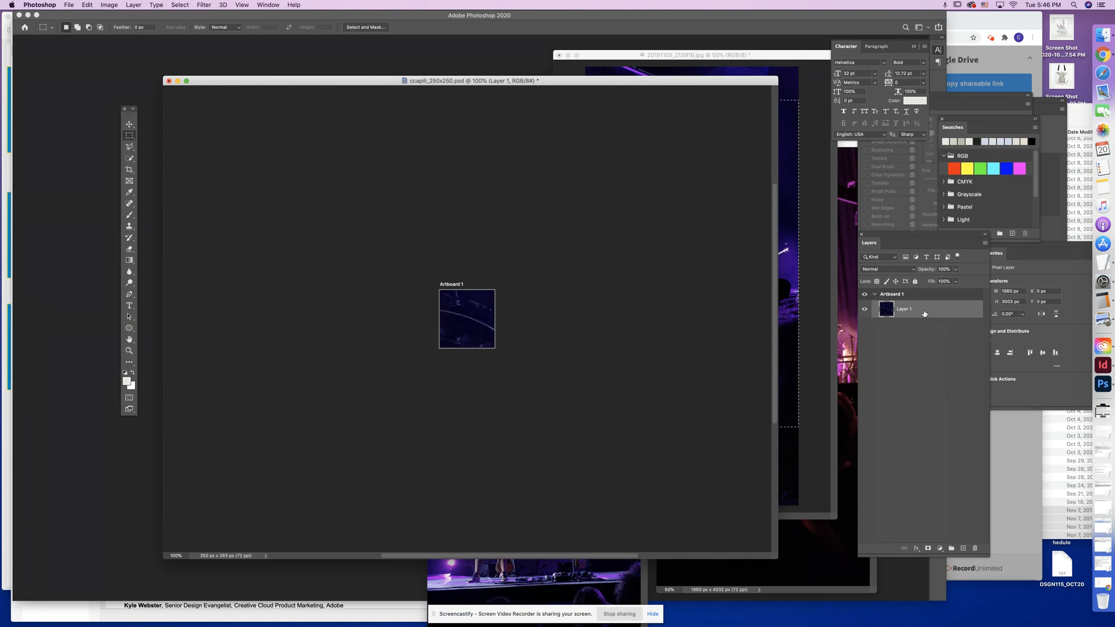
left_click(87, 5)
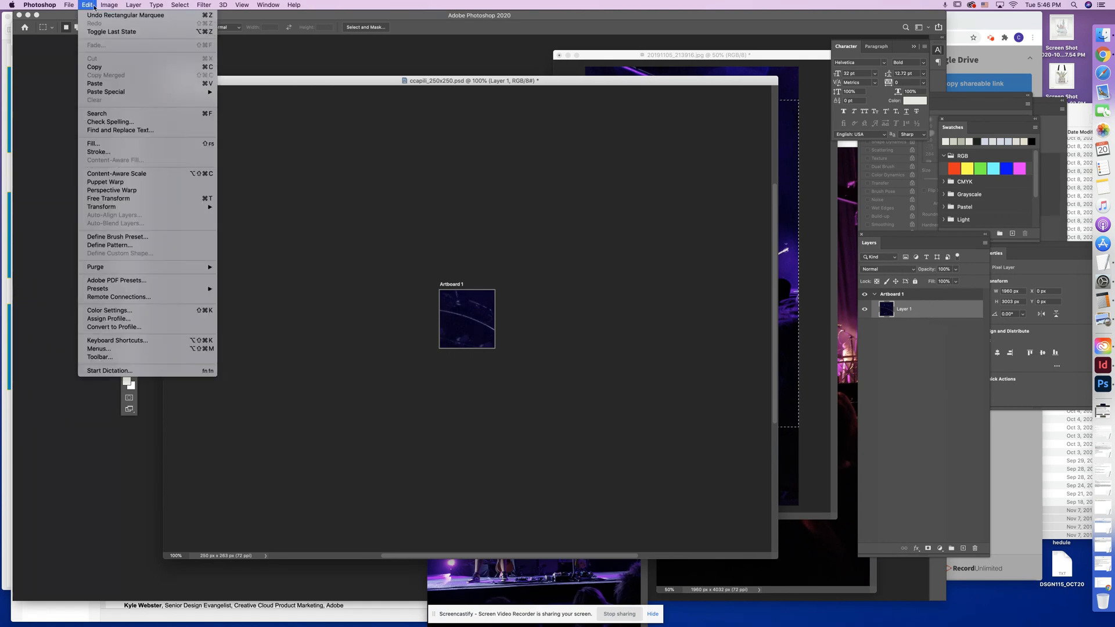
left_click(151, 202)
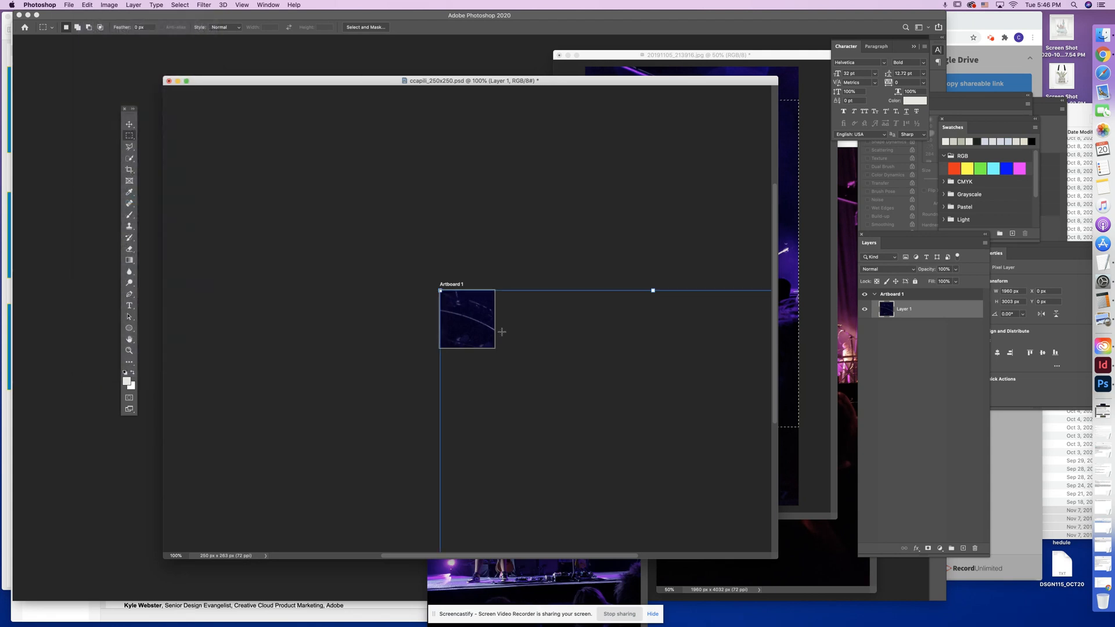
left_click_drag(640, 391, 493, 227)
key("super+minus")
key("super+minus")
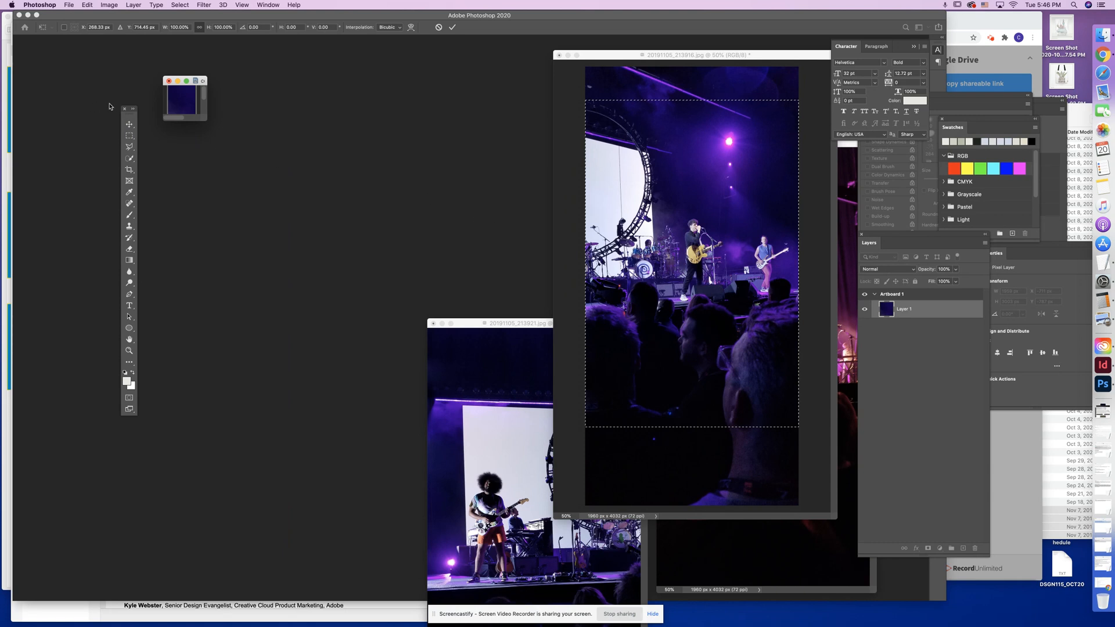
left_click_drag(205, 119, 796, 571)
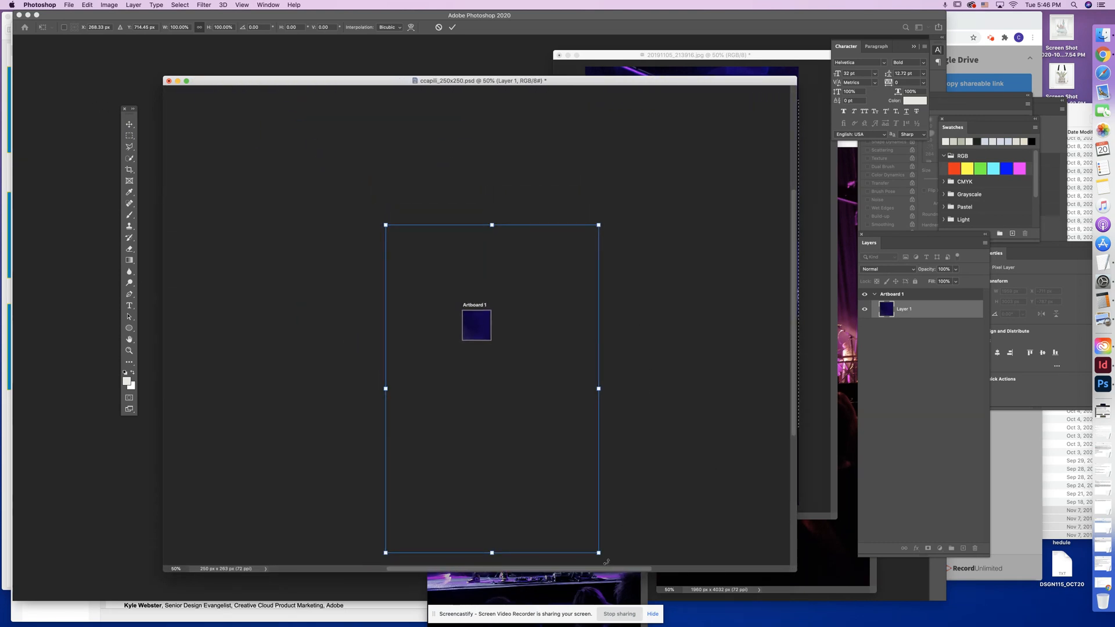
- Scale the concert image on Layer 1 proportionally to 15.77% and position it over the artboard
left_click_drag(599, 554, 475, 405)
left_click_drag(479, 330, 522, 367)
left_click_drag(538, 267, 506, 306)
left_click_drag(430, 430, 477, 359)
left_click_drag(498, 321, 483, 315)
- Reposition the scaled Layer 1 image so the lit ring, both guitarists and the crowd fill the artboard, and apply the transform
key("super+1")
key("super+equal")
key("super+equal")
key("super+equal")
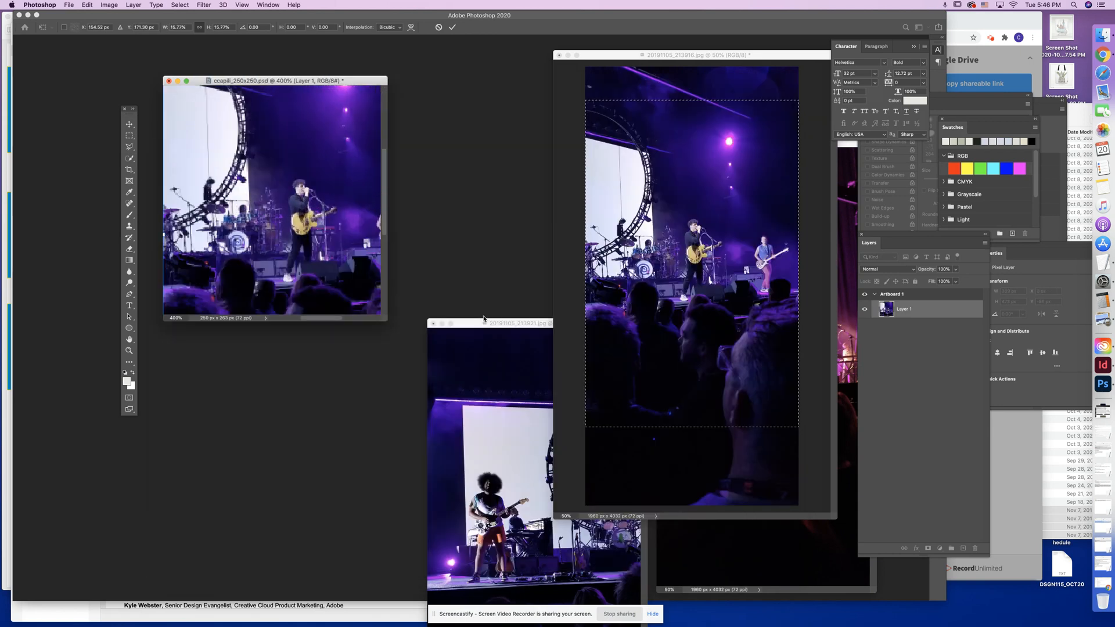
left_click_drag(382, 321, 813, 493)
mouse_move(615, 212)
left_mouse_down()
mouse_move(580, 212)
mouse_move(595, 187)
mouse_move(598, 204)
left_mouse_up()
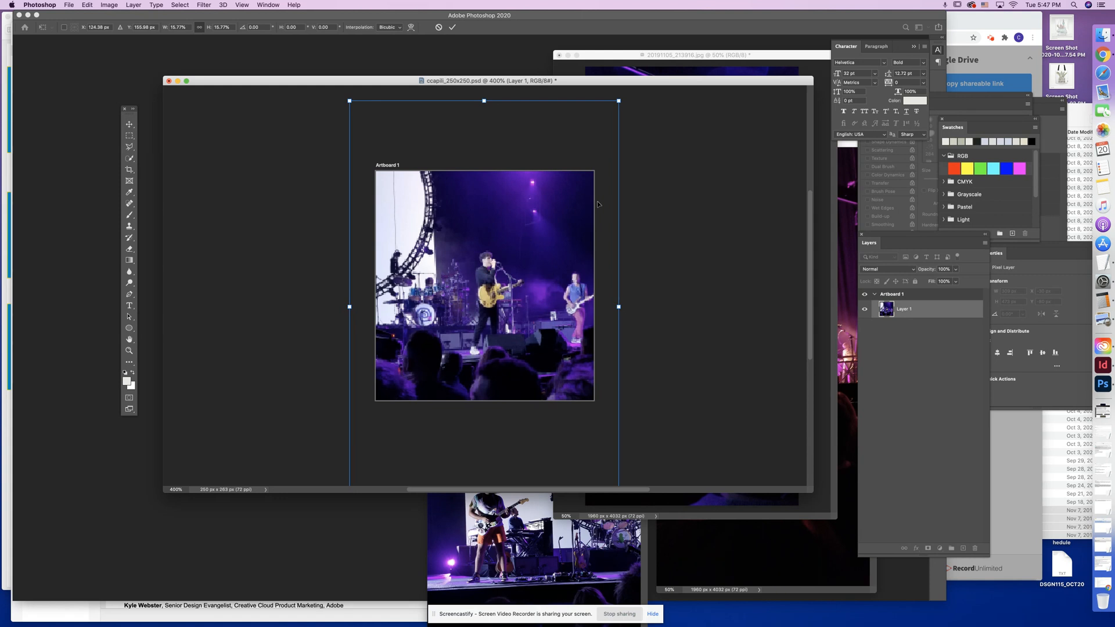
key("Return")
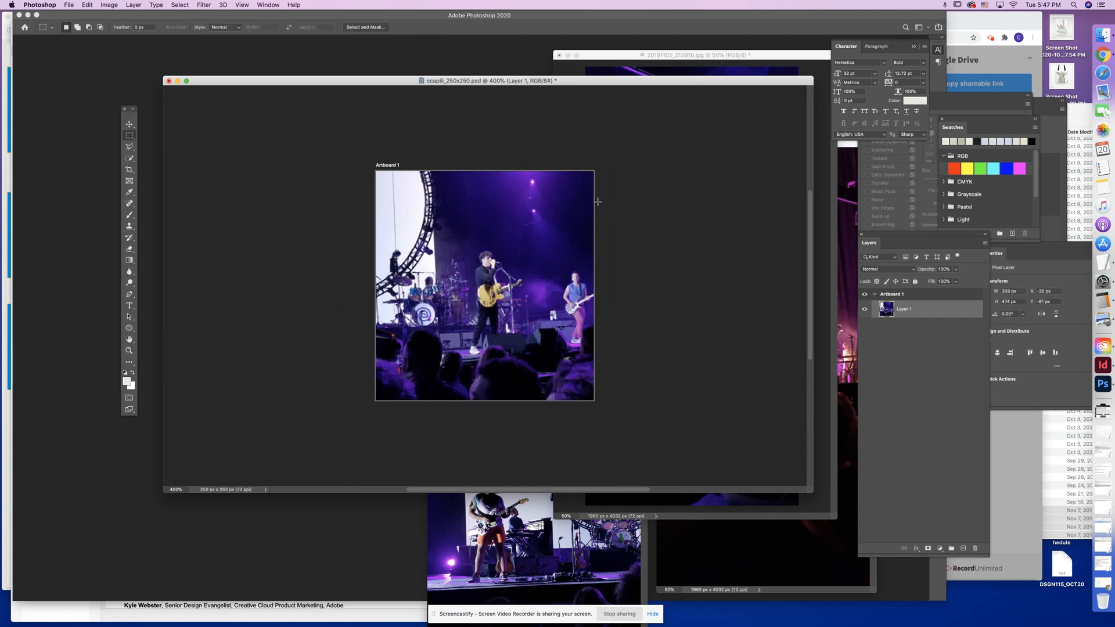
- Bring 20191105_213921.jpg to the front, move it up over the workspace and enlarge its window beyond the image edges
left_click(551, 535)
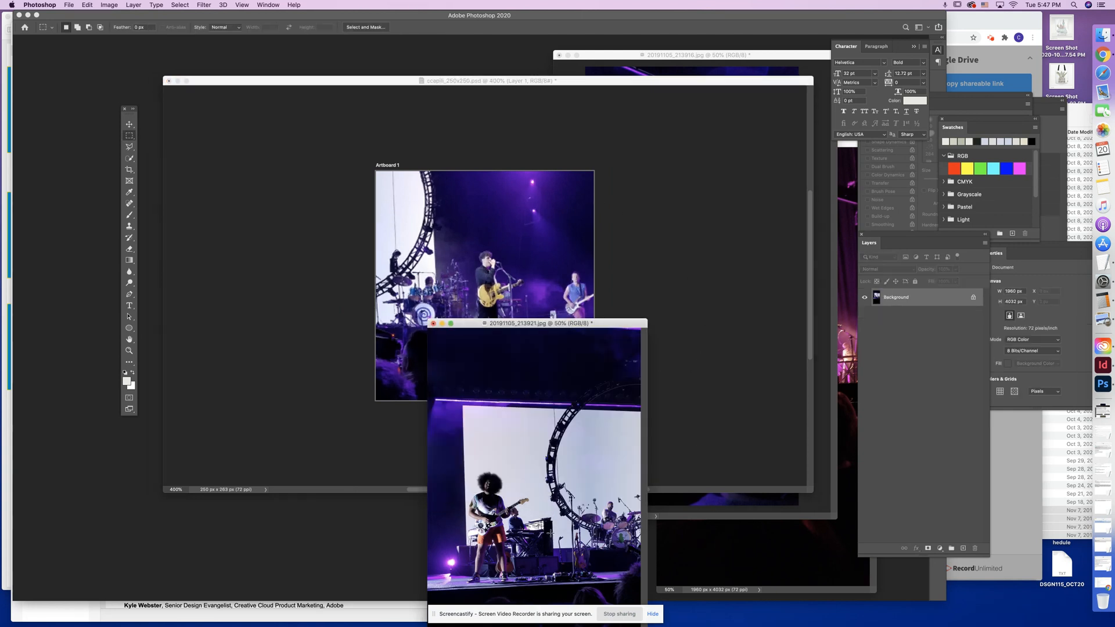
left_click_drag(616, 323, 772, 106)
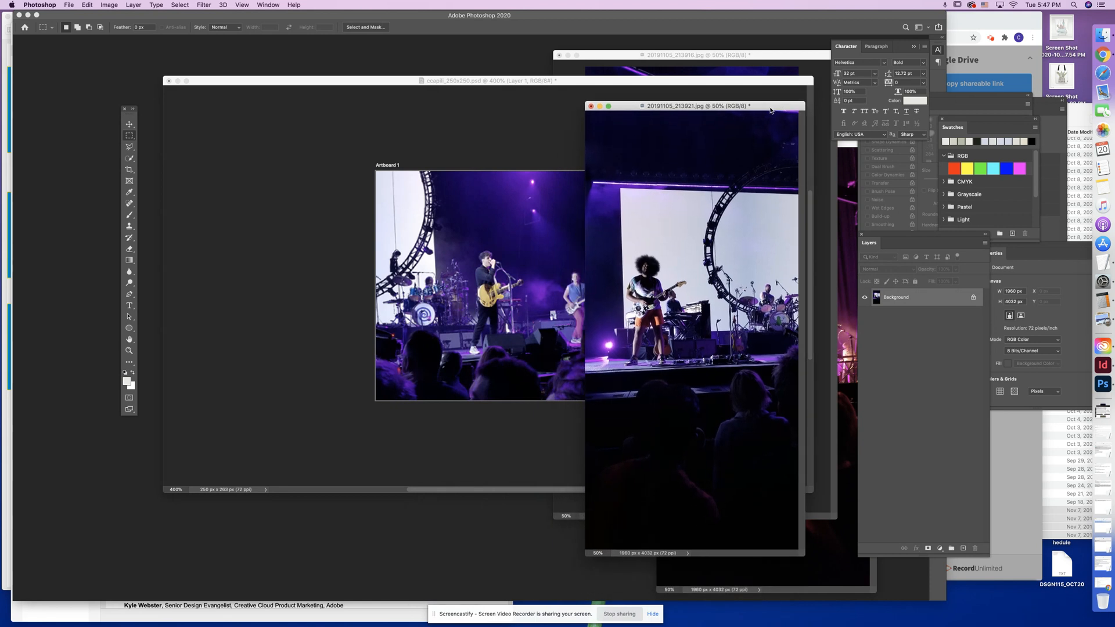
left_click_drag(802, 554, 882, 579)
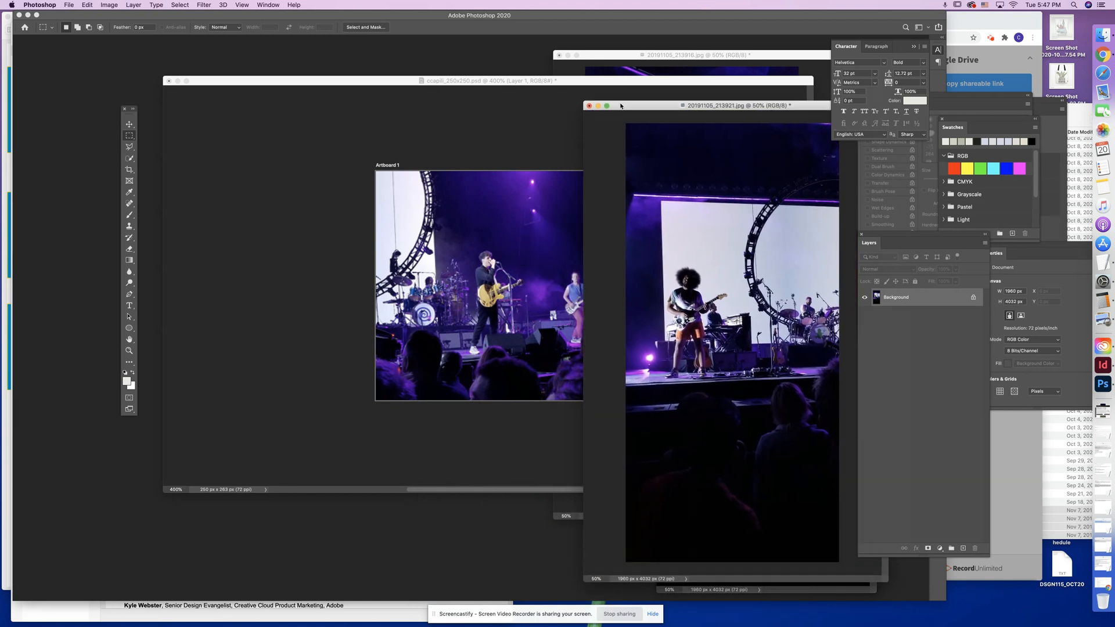
left_click_drag(629, 107, 494, 108)
- Copy a full-width rectangle of the stage and nearby crowd from 20191105_213921.jpg and paste it onto the artboard
left_click_drag(488, 160, 721, 487)
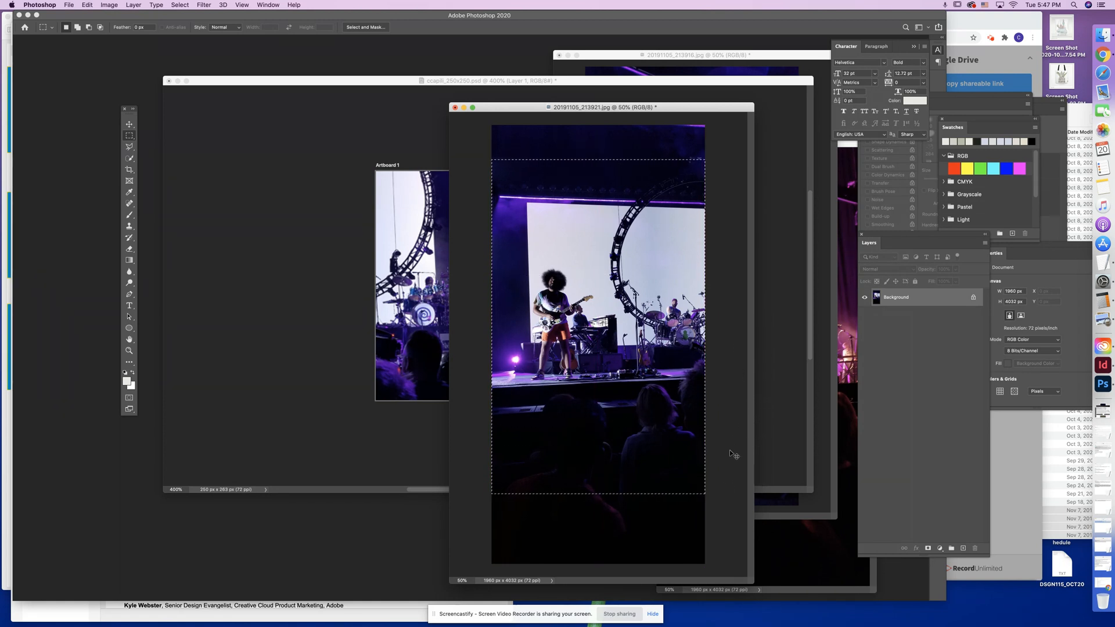
left_click(387, 140)
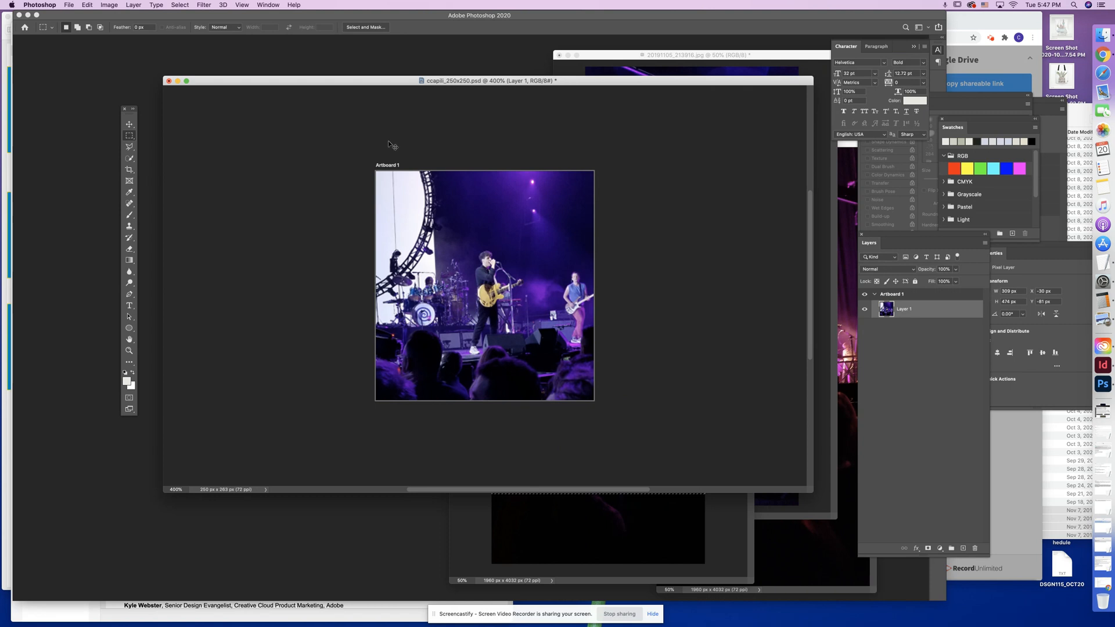
key("super+v")
- Minimize the document windows of 20191105_213921.jpg and 20191105_213916.jpg
left_click(678, 529)
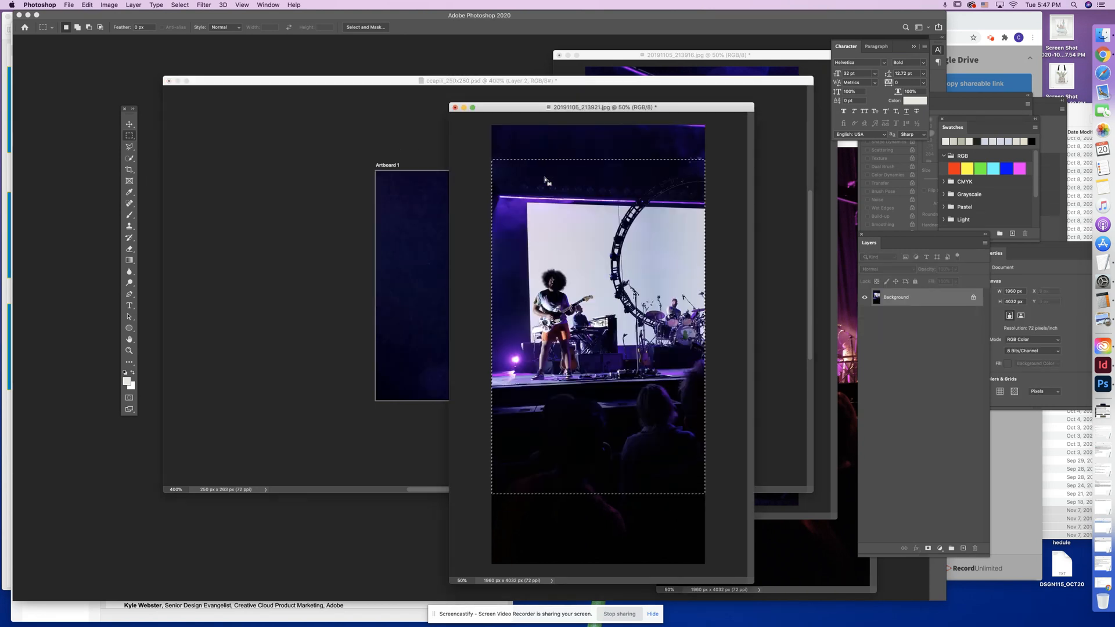
left_click(464, 107)
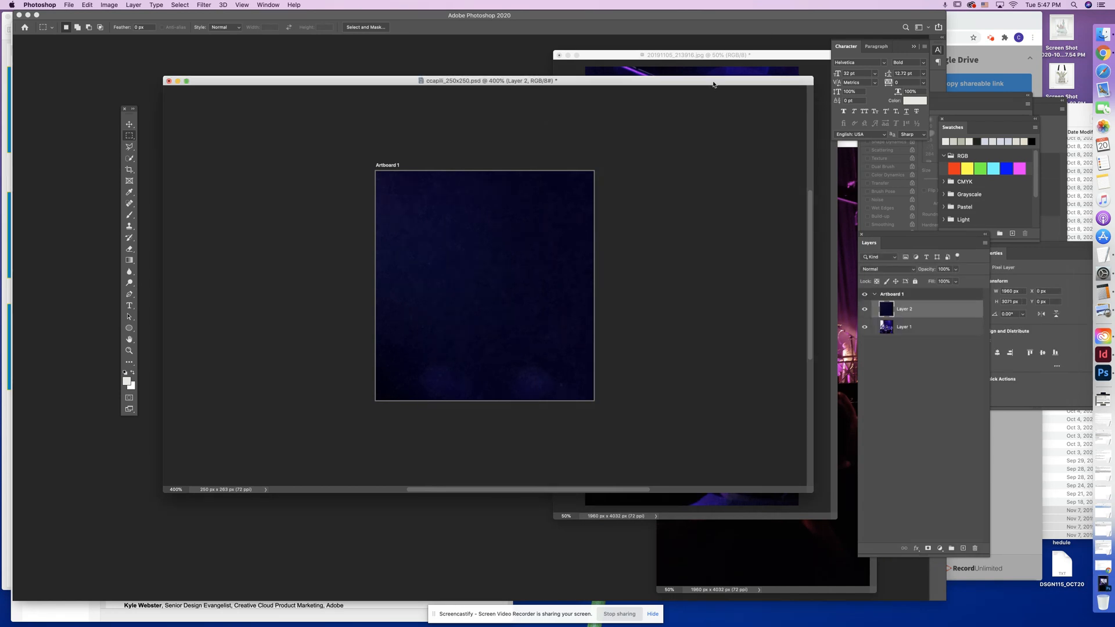
left_click(717, 55)
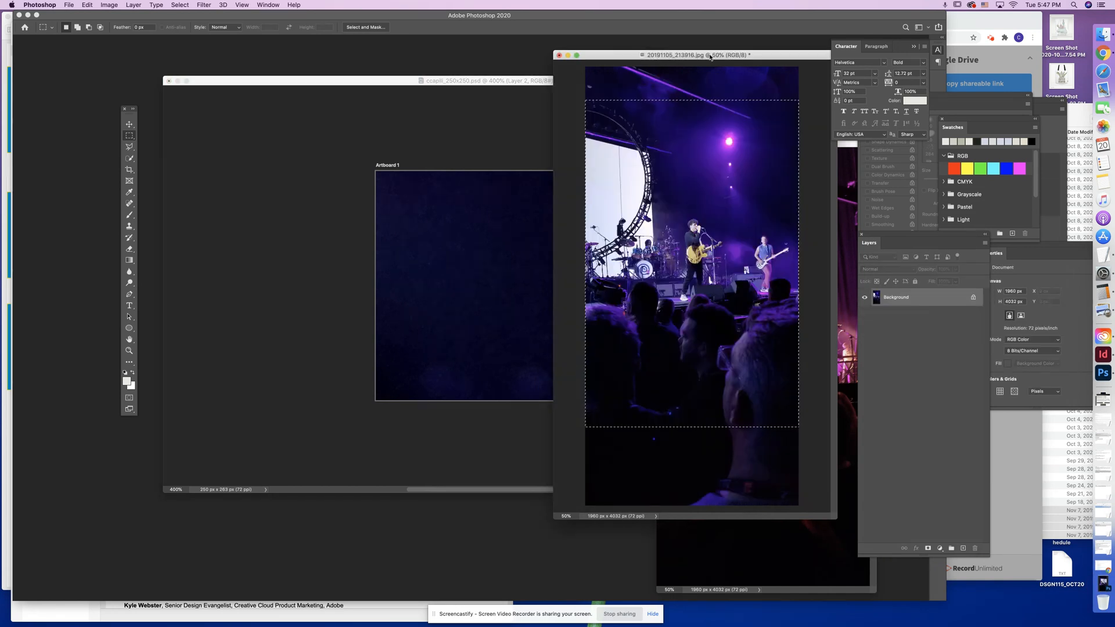
left_click(567, 55)
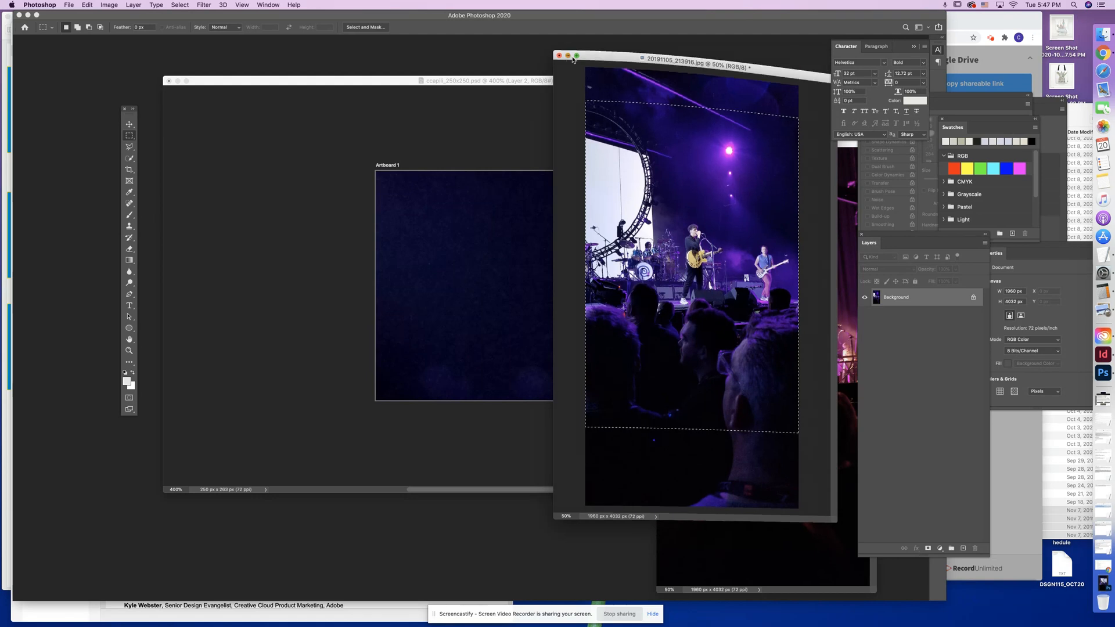
- Bring 20191105_213309.jpg to the front, move it clear of the panels and enlarge its window beyond the image edges
left_click(825, 143)
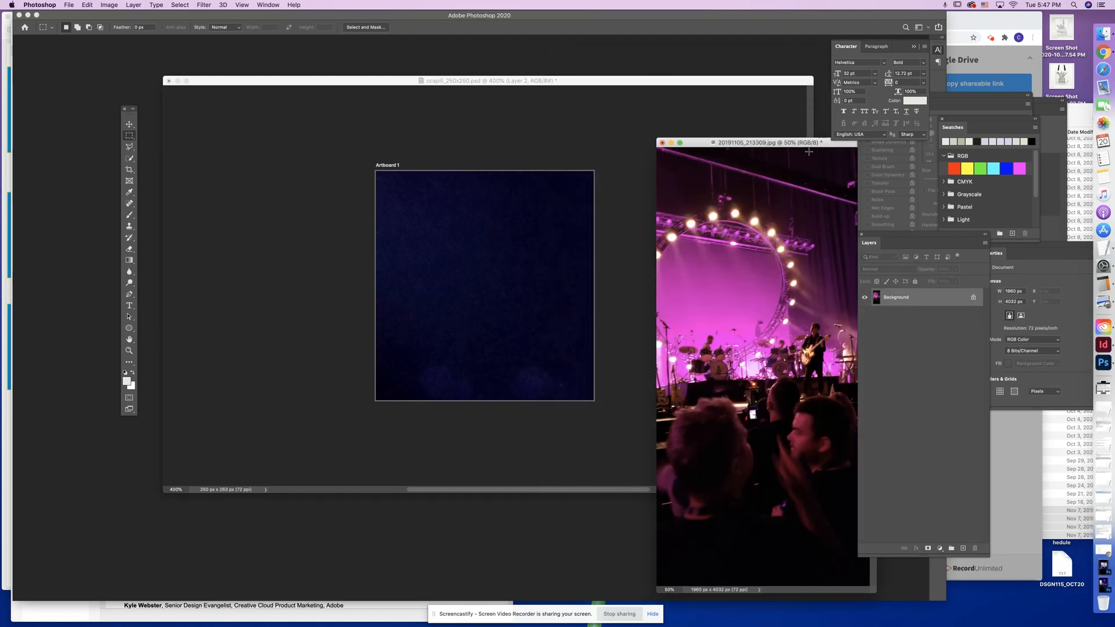
left_click_drag(757, 145, 572, 110)
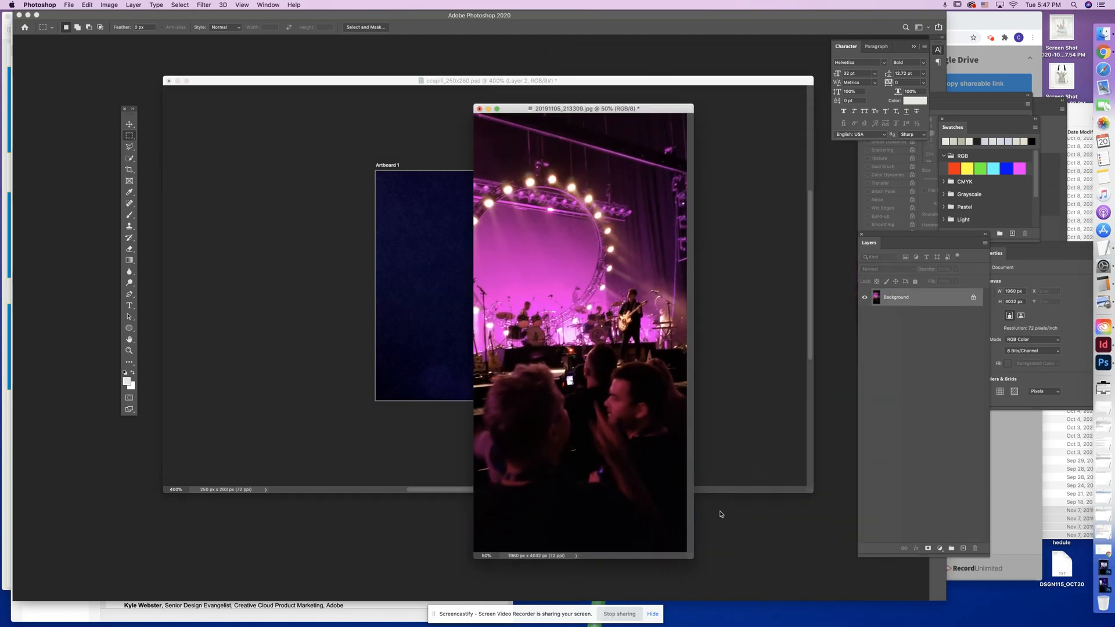
left_click_drag(694, 559, 834, 577)
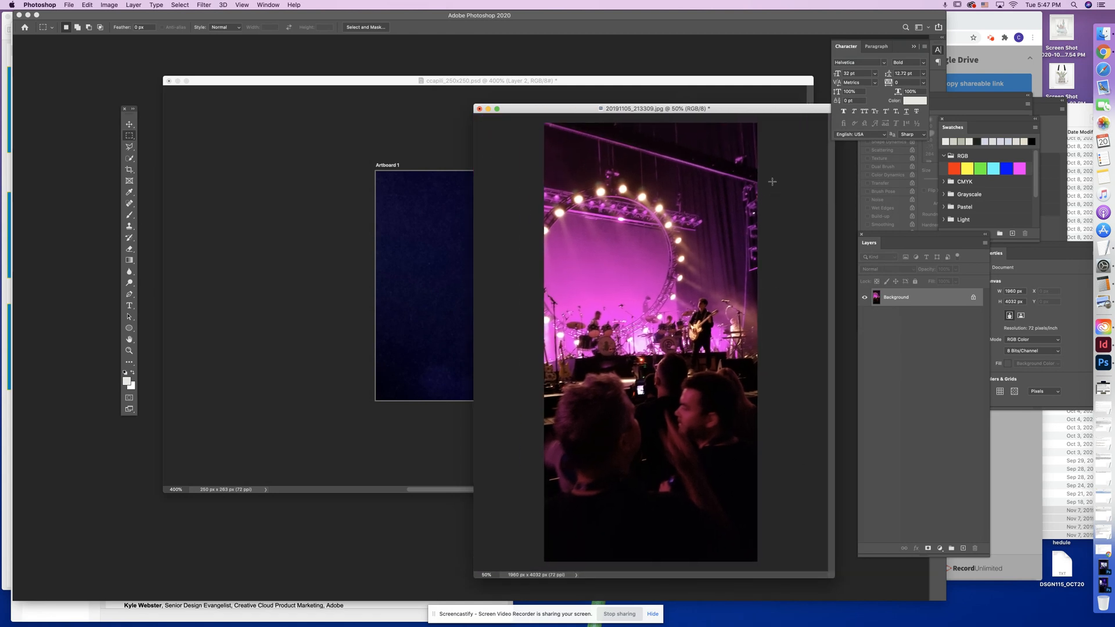
- Copy a full-width rectangle of the pink stage above the crowd from 20191105_213309.jpg and paste it onto the artboard
left_click_drag(767, 138, 500, 393)
left_click(401, 153)
key("super+v")
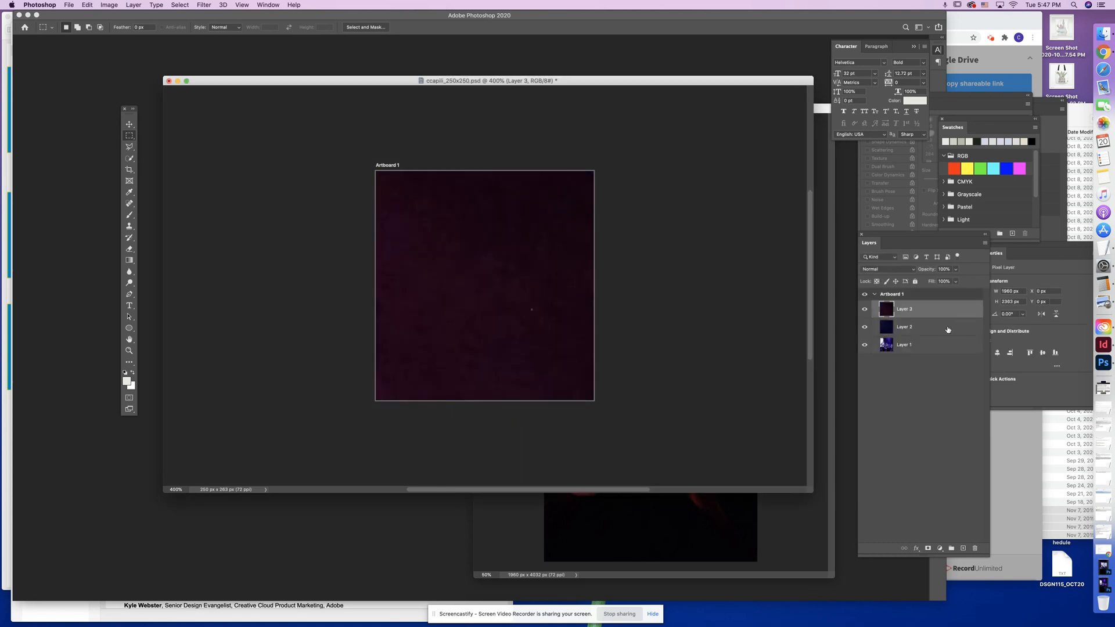
- Free-transform the pink concert image on Layer 3, scaling it to about 24% and moving it over the artboard
key("super+minus")
key("super+minus")
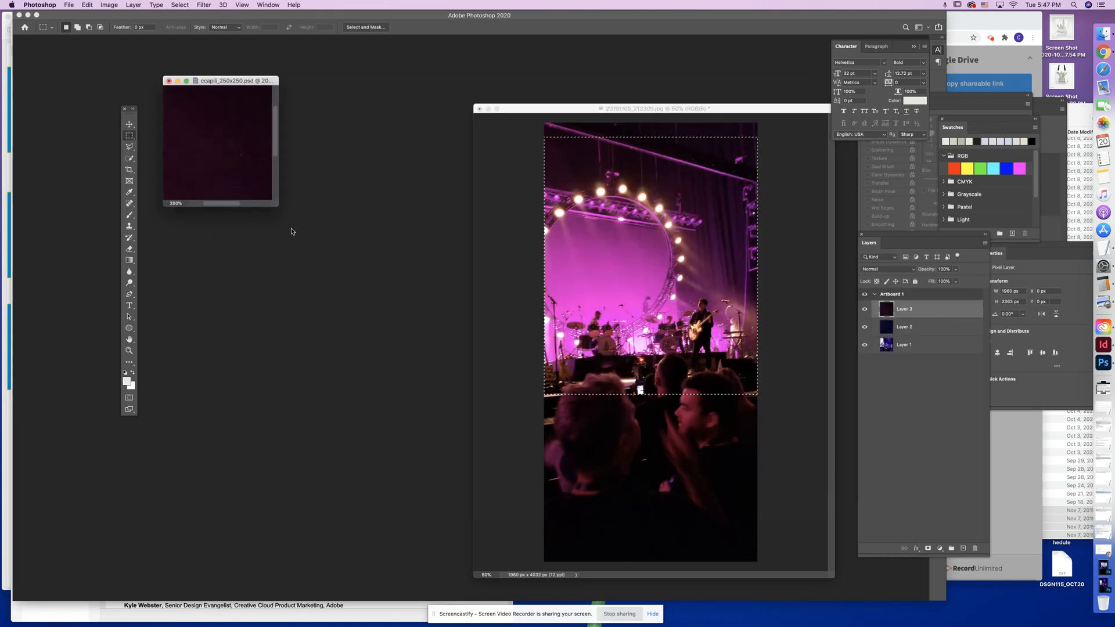
left_click_drag(275, 202, 811, 489)
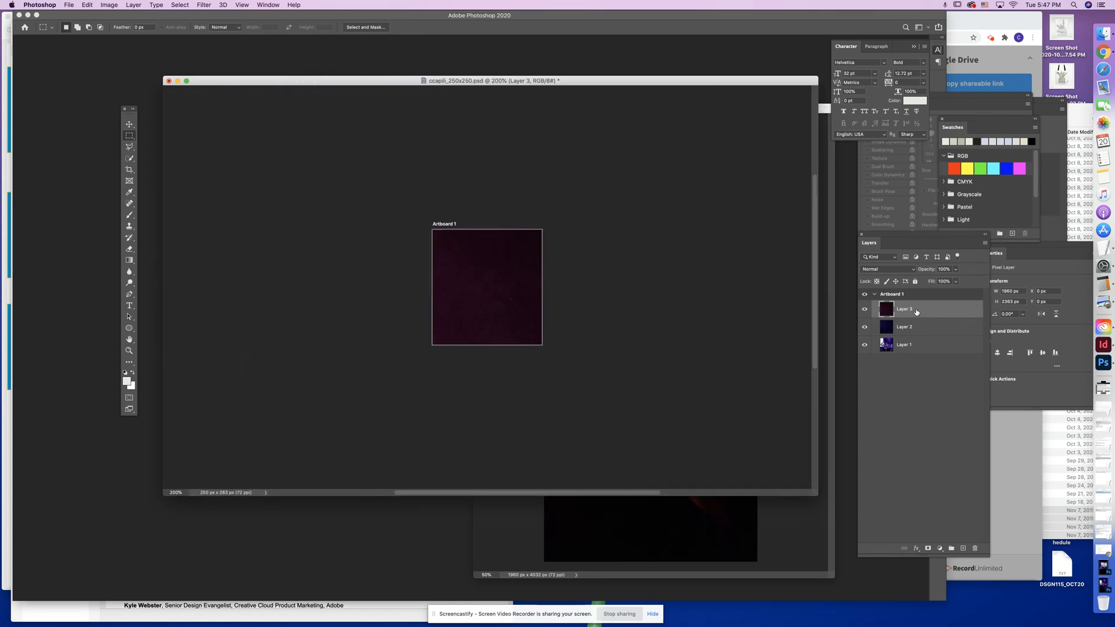
left_click(108, 6)
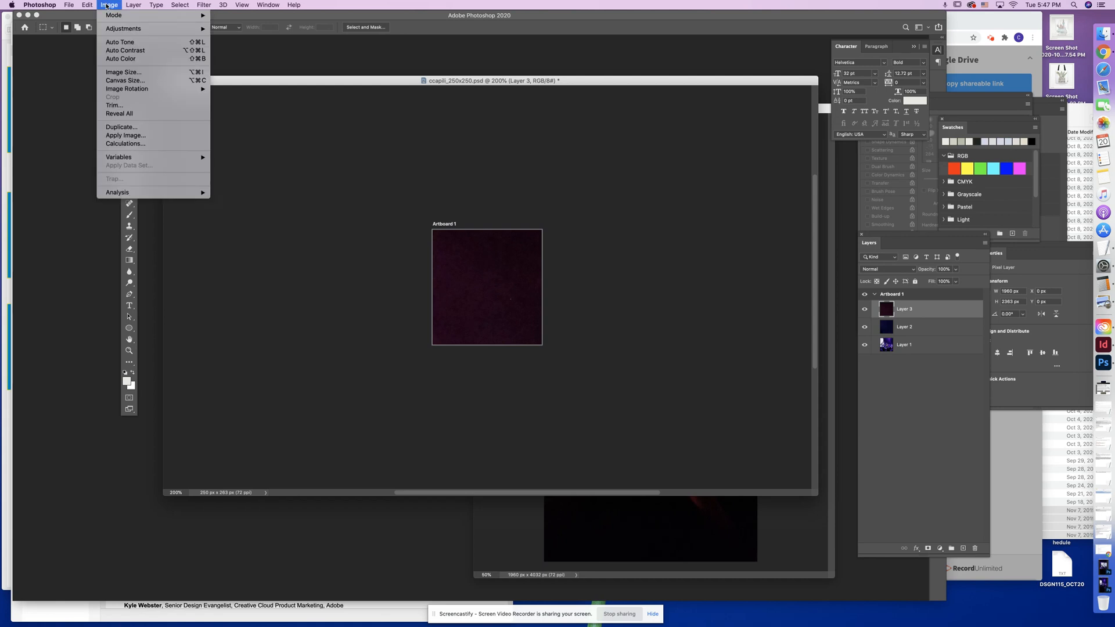
mouse_move(87, 5)
left_click(108, 198)
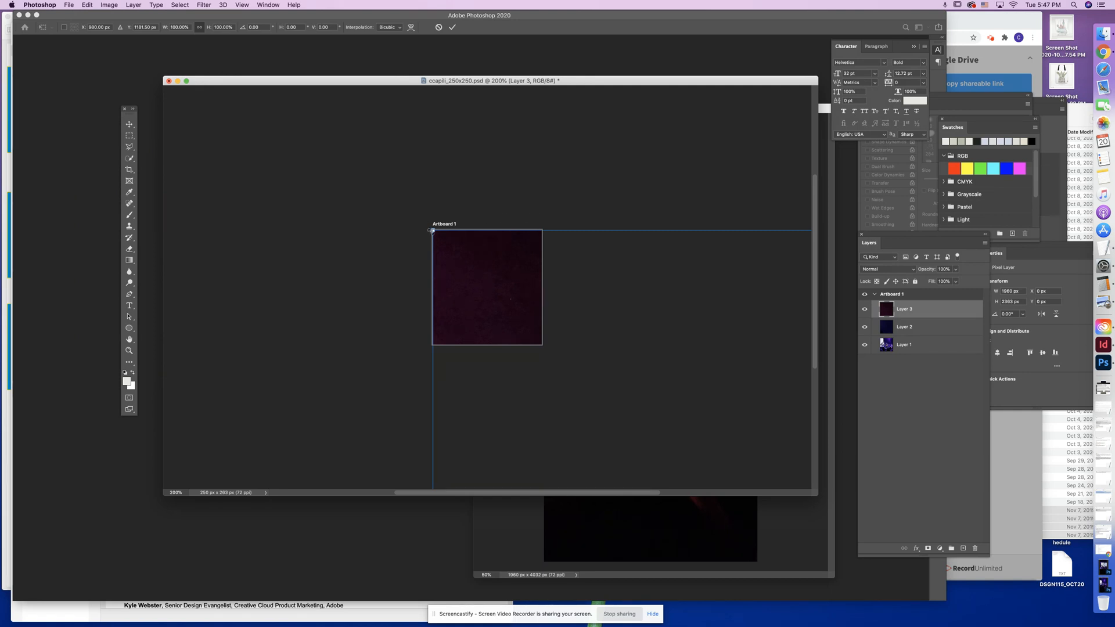
left_click_drag(431, 230, 466, 368)
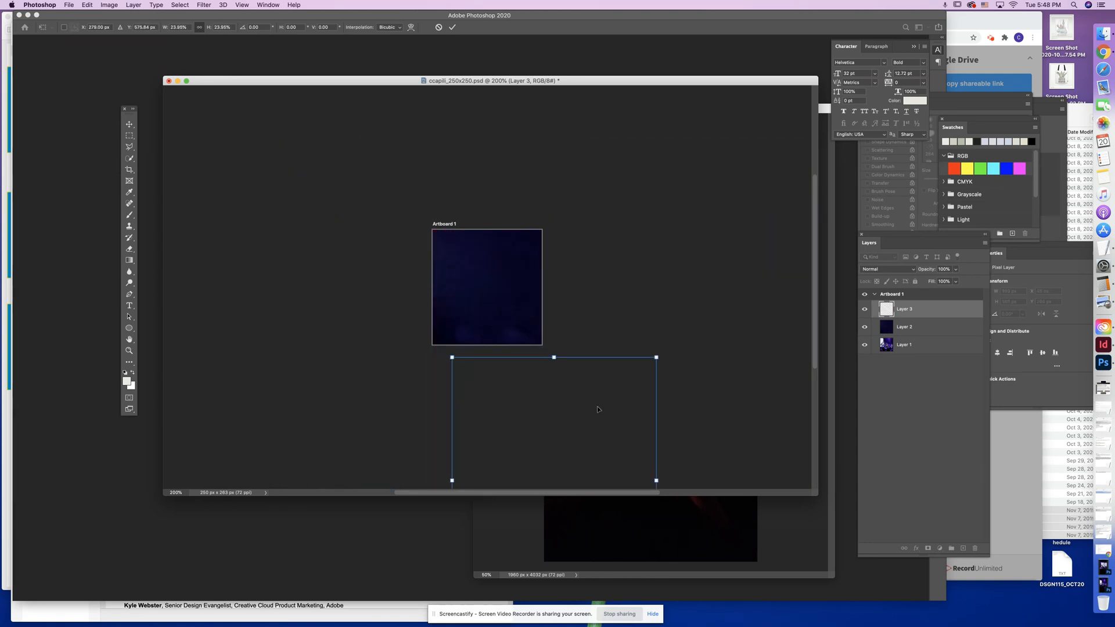
left_click_drag(598, 408, 495, 178)
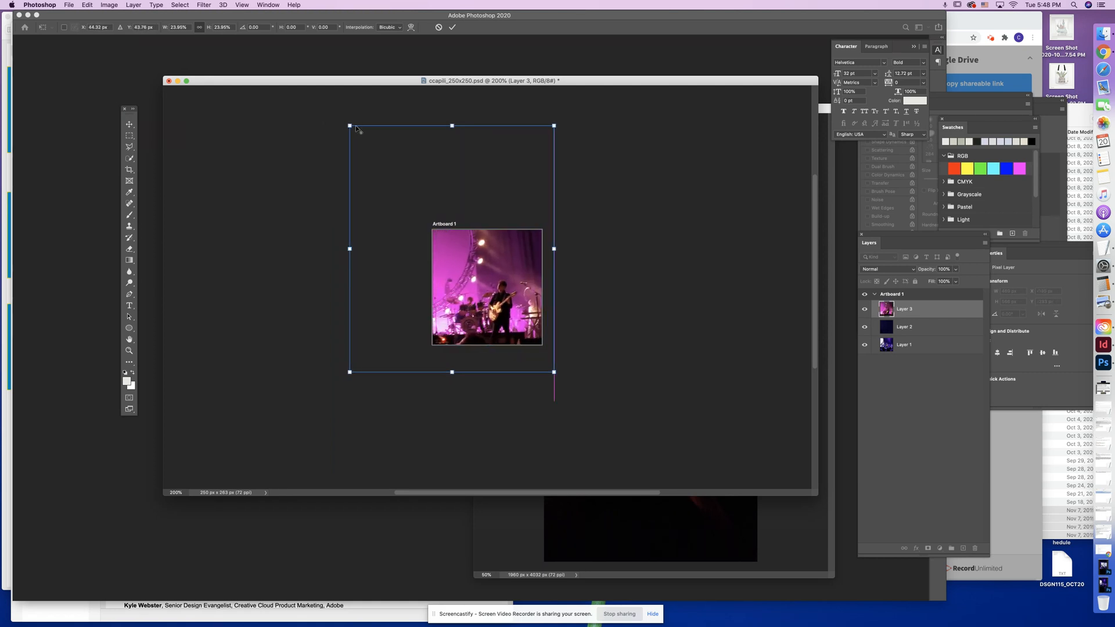
- Scale the Layer 3 image to 17.82%, apply the transform and shift it so the guitarist and crowd heads fill the artboard
left_click_drag(348, 125, 376, 157)
left_click_drag(456, 195, 480, 206)
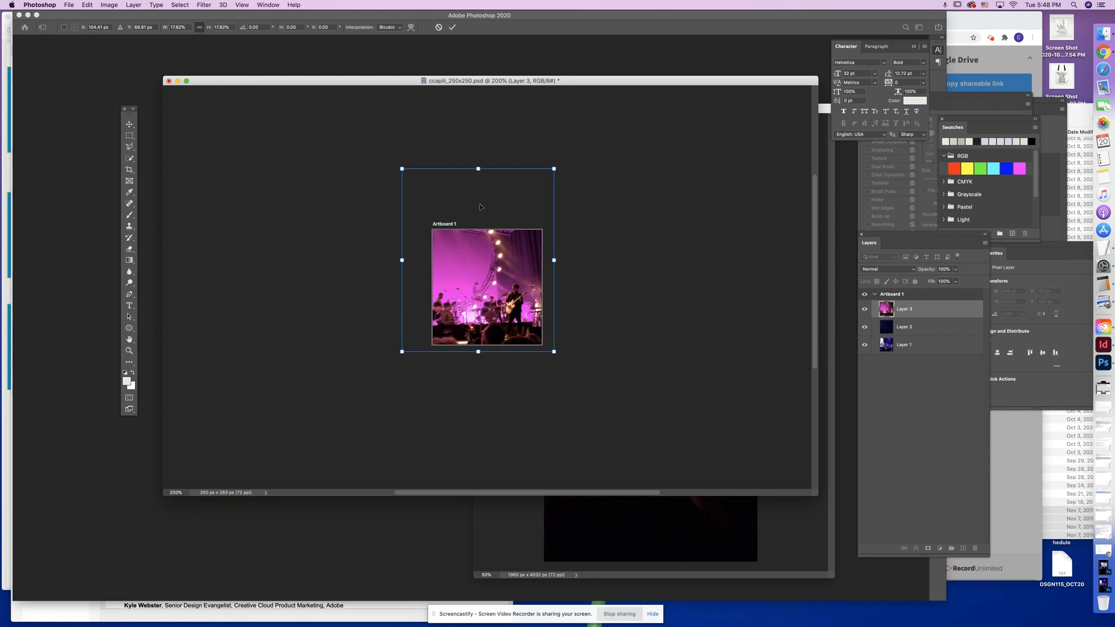
key("Return")
key("m")
key("v")
left_click_drag(498, 259, 467, 238)
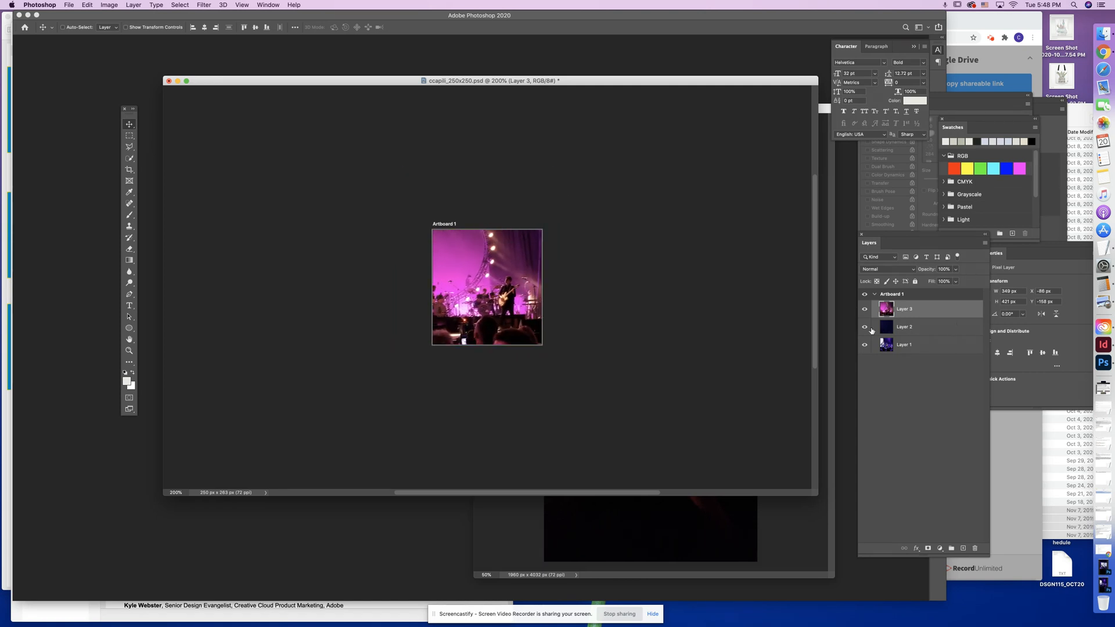
- Hide Layer 3 and free-transform Layer 2, scaling its concert image to 19.41% and moving it over the artboard
left_click(863, 310)
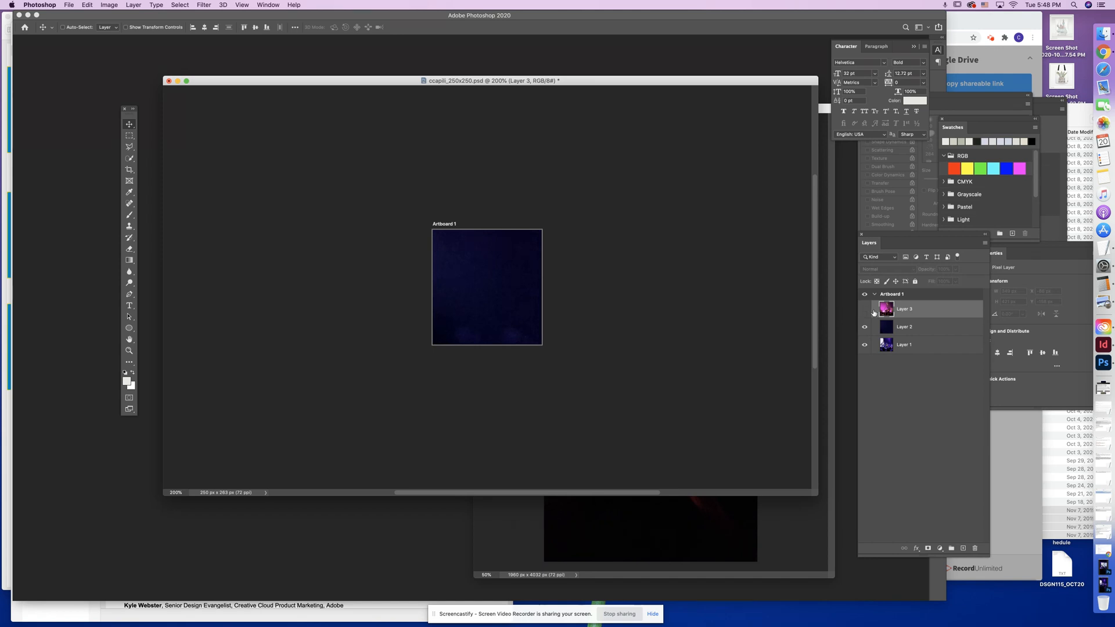
left_click(905, 328)
key("super+minus")
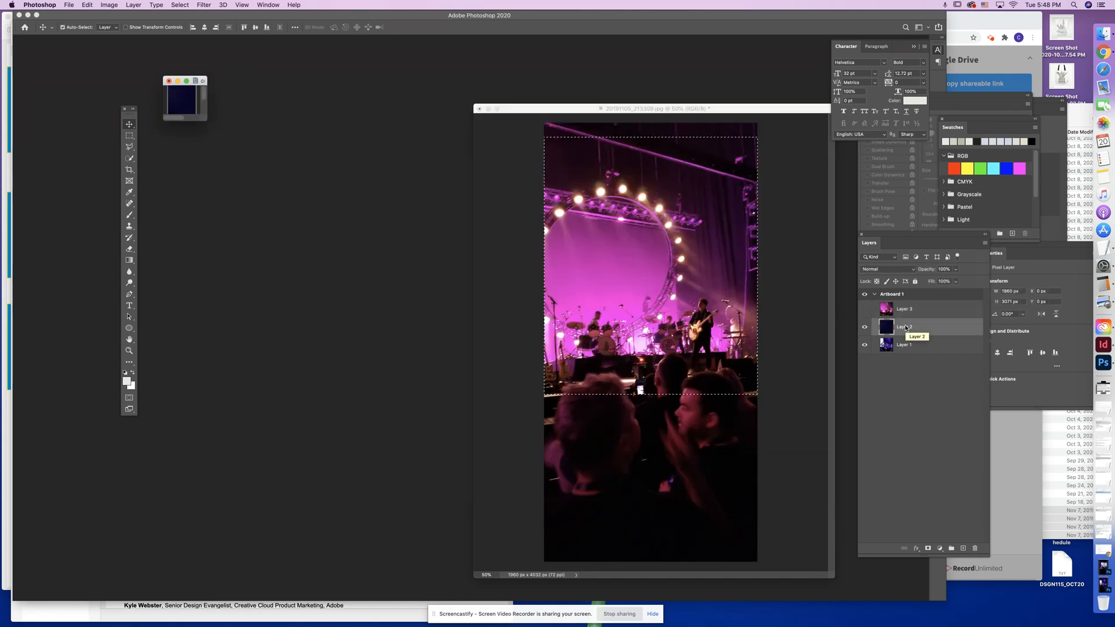
left_click_drag(200, 122, 736, 538)
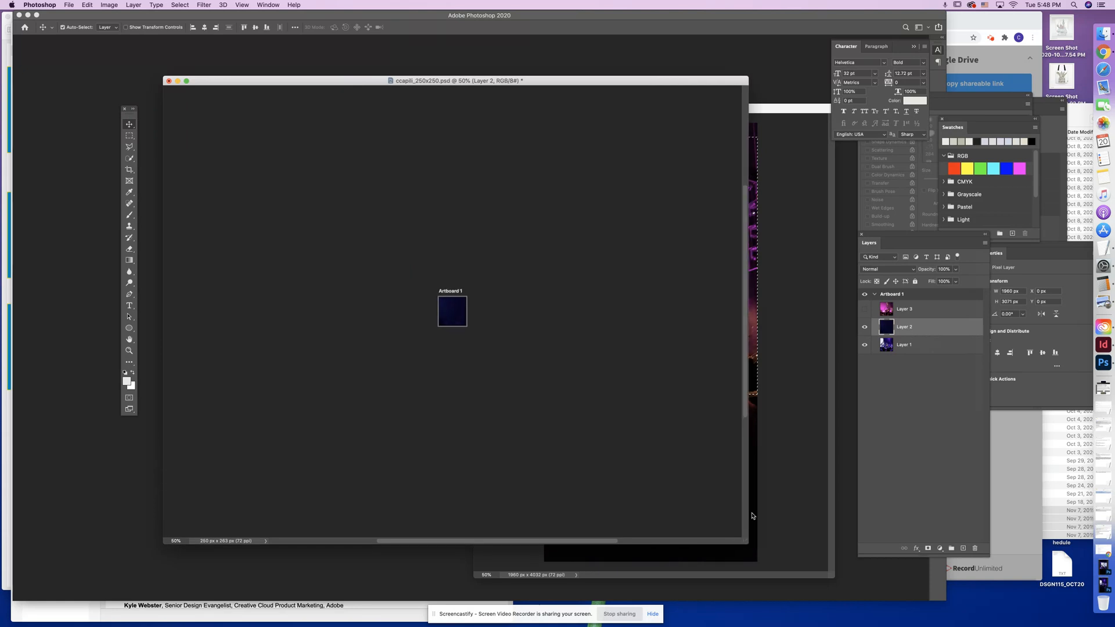
key("super+t")
left_click_drag(622, 482, 554, 343)
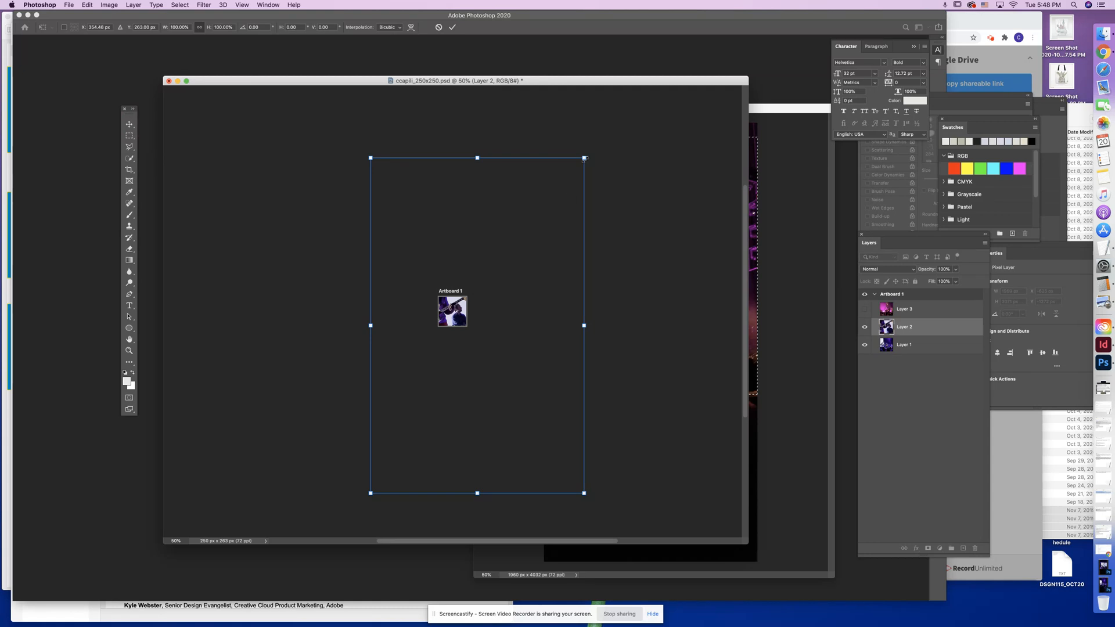
left_click_drag(584, 158, 460, 342)
left_click_drag(379, 490, 413, 368)
left_click_drag(500, 221, 464, 298)
- Shift the Layer 2 image so the guitarist stands along the artboard's left edge and the drummer is included
key("super+plus")
key("super+plus")
key("super+plus")
key("super+plus")
key("super+plus")
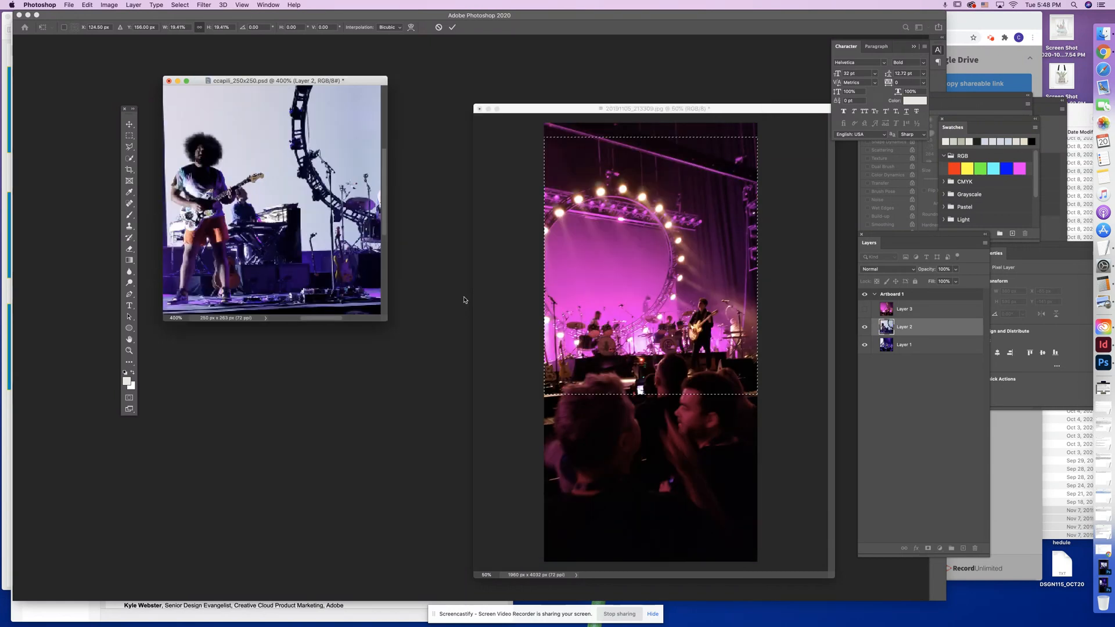
left_click_drag(386, 320, 764, 515)
left_click_drag(580, 277, 538, 260)
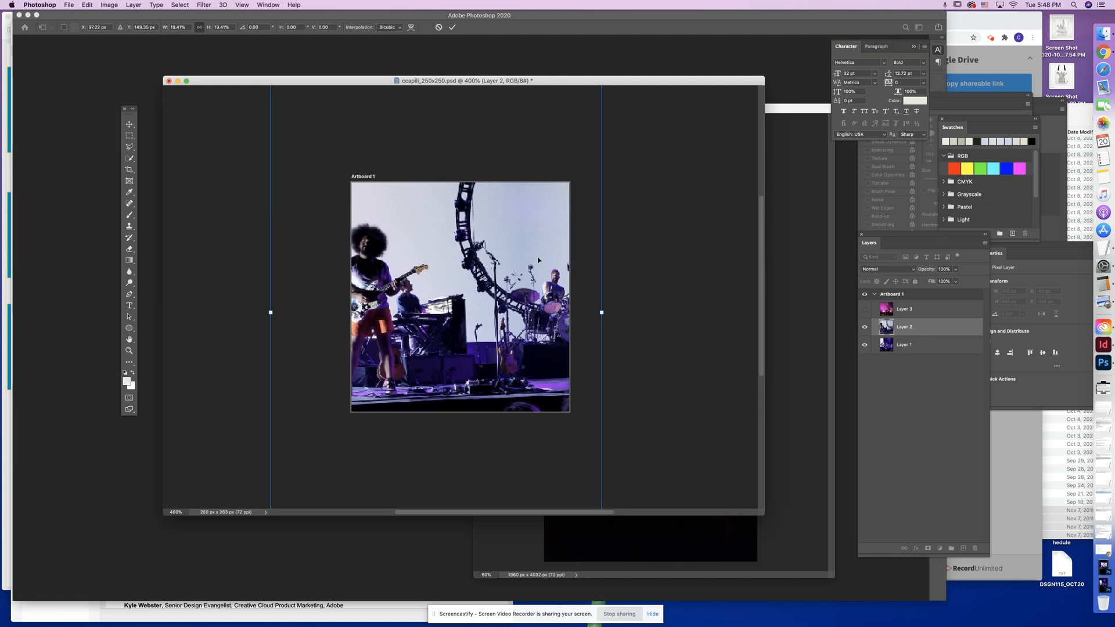
- Scale the Layer 2 image to 16.42%, position the whole guitarist inside the artboard, apply the transform and save
key("super+minus")
key("super+minus")
left_click_drag(335, 216, 750, 468)
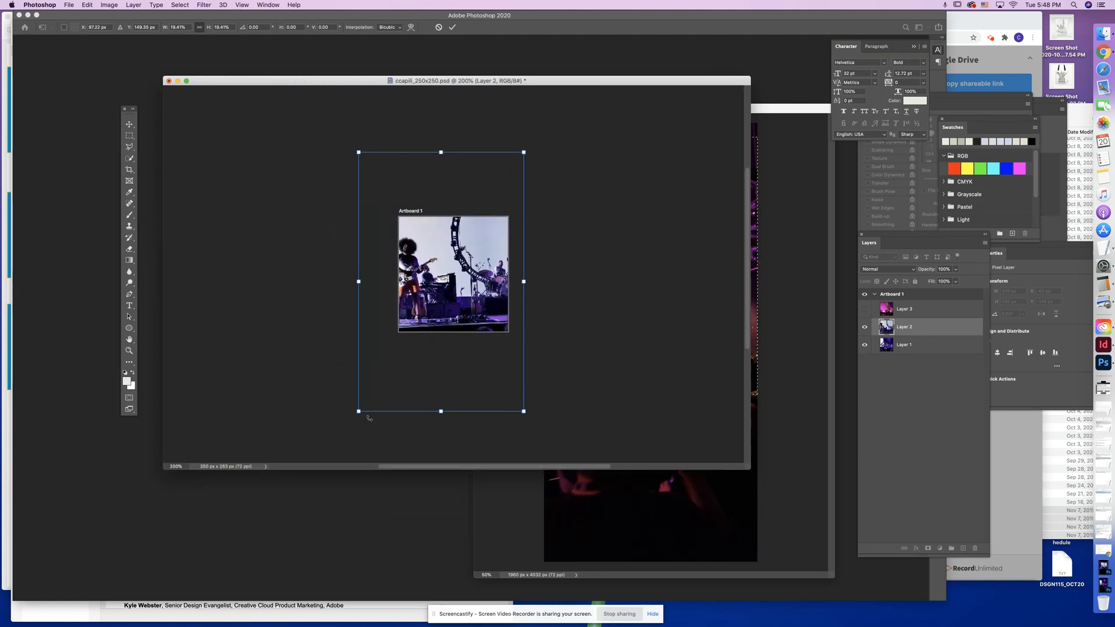
left_click_drag(356, 414, 383, 373)
left_click_drag(464, 275, 456, 291)
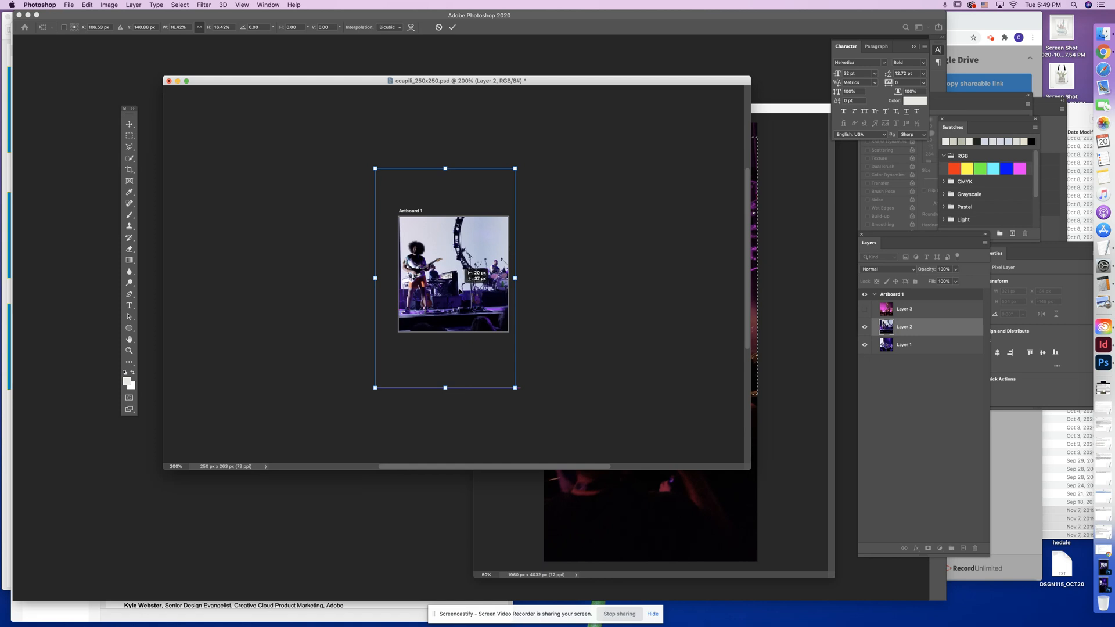
key("Return")
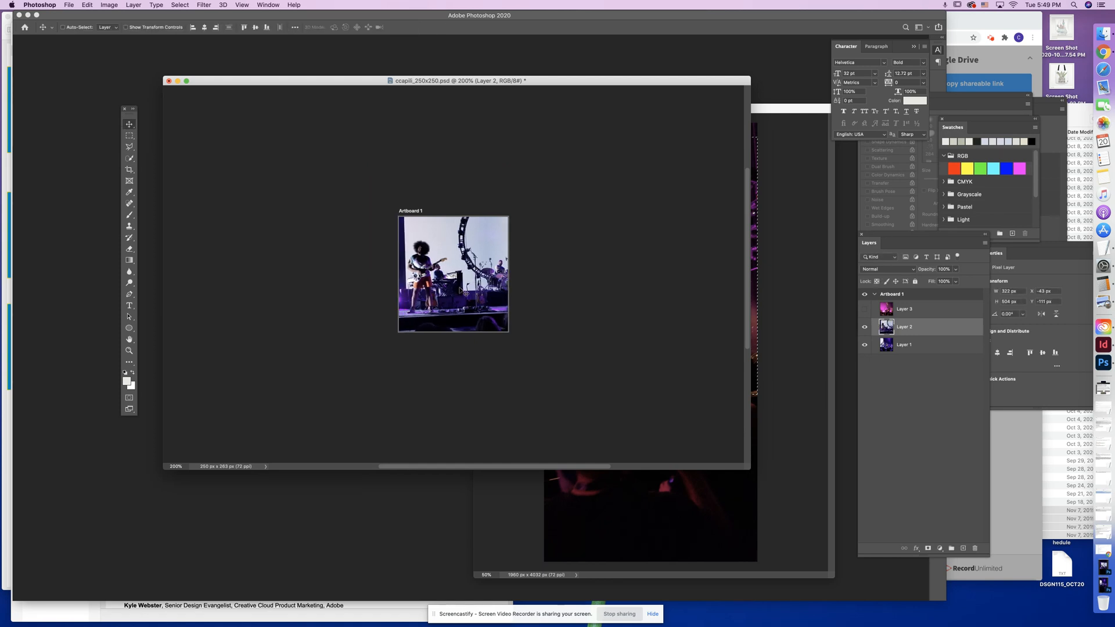
key("super+s")
- Show Layer 3 again and toggle the visibility of all three photo layers to compare them, leaving every layer shown
left_click(864, 309)
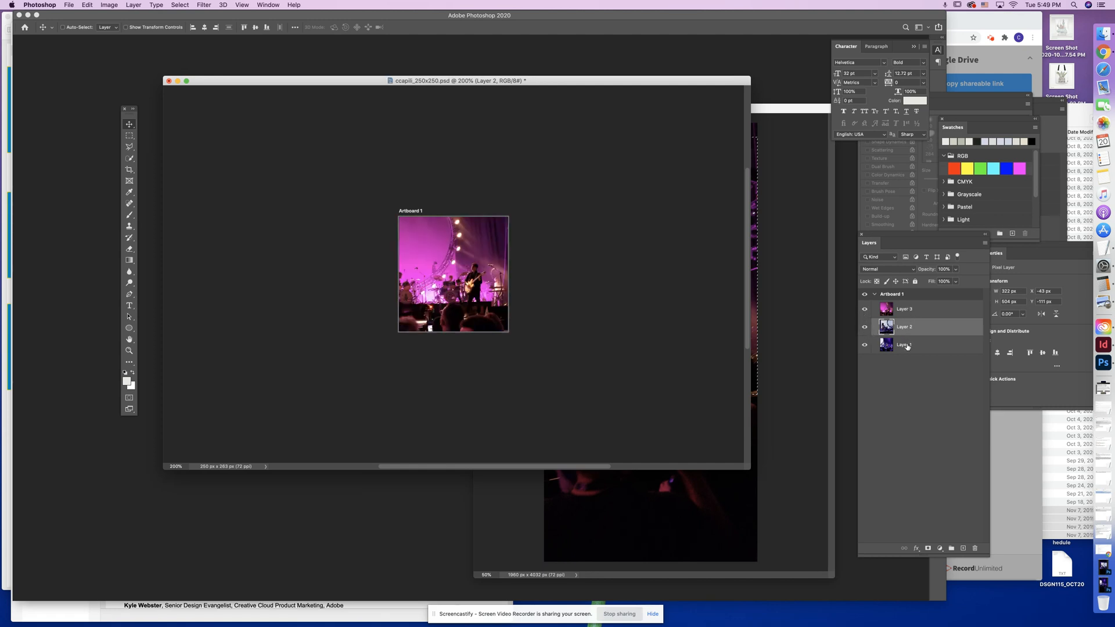
left_click(864, 309)
left_click(864, 327)
left_click(864, 346)
left_click_drag(863, 311, 865, 347)
- Reorder the photo layers to Layer 1, Layer 2, Layer 3 from the top and rename Layer 1 as frame 1
left_click_drag(903, 326, 938, 307)
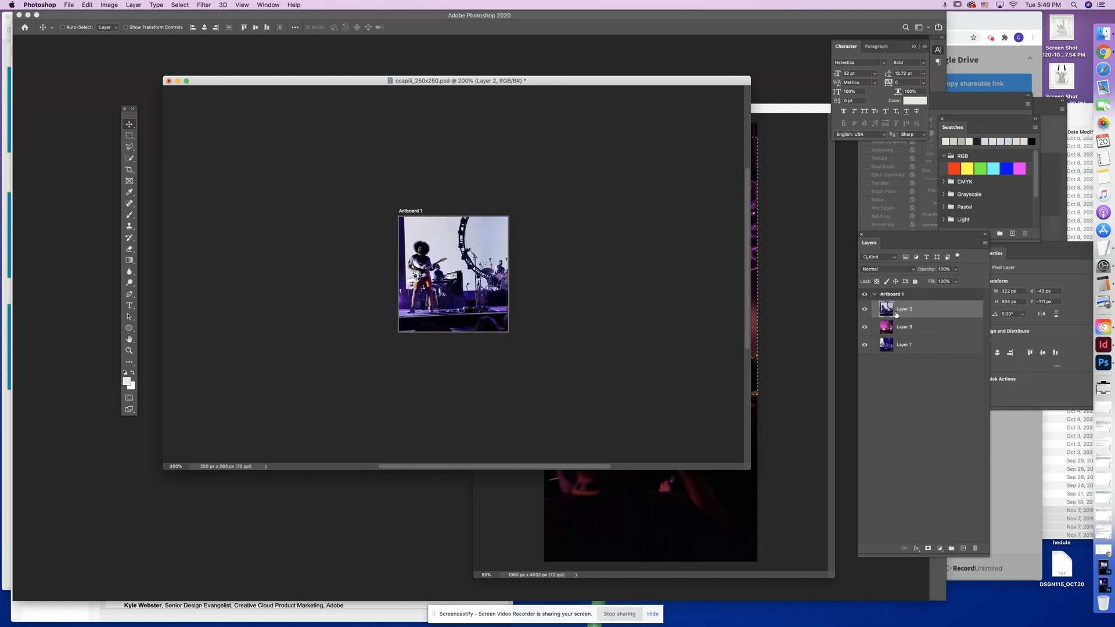
left_click_drag(951, 348, 931, 302)
double_click(902, 310)
type("frame")
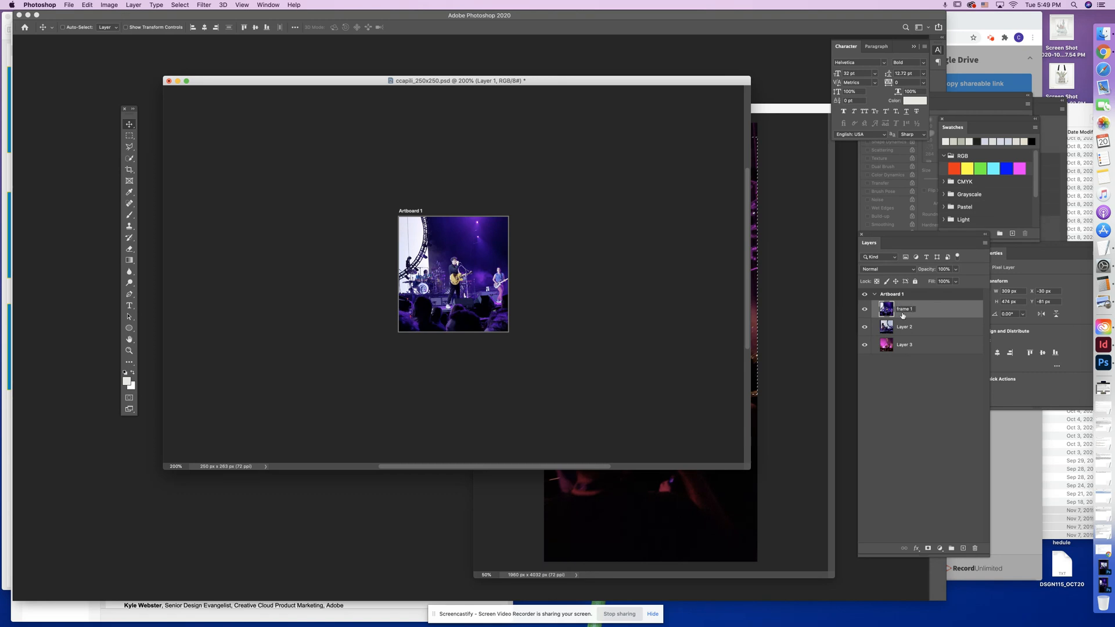
type(" 1")
- Rename Layer 2 as frame 3, move Layer 3 above it with the name frame2, and save the document
left_click(904, 328)
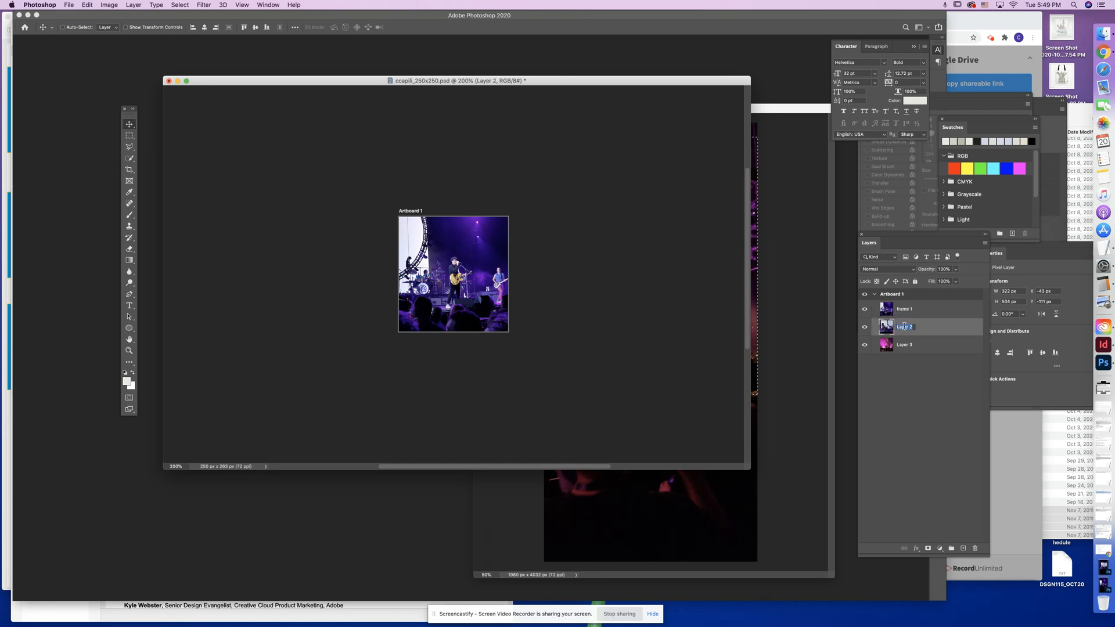
type("frame 3")
left_click_drag(926, 346, 918, 325)
double_click(904, 327)
type("frame")
key("Return")
key("super+s")
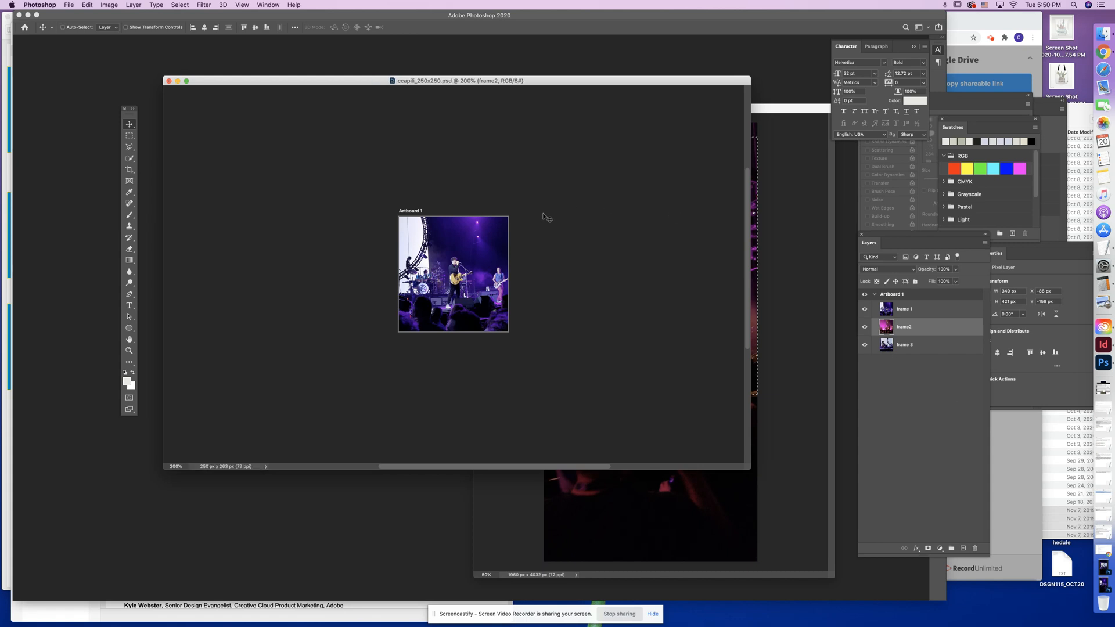
- Add a text box about 242 by 74 px across the upper artboard with 16 pt type and move its layer above frame 1
left_click_drag(568, 80, 572, 57)
left_click_drag(749, 448, 820, 506)
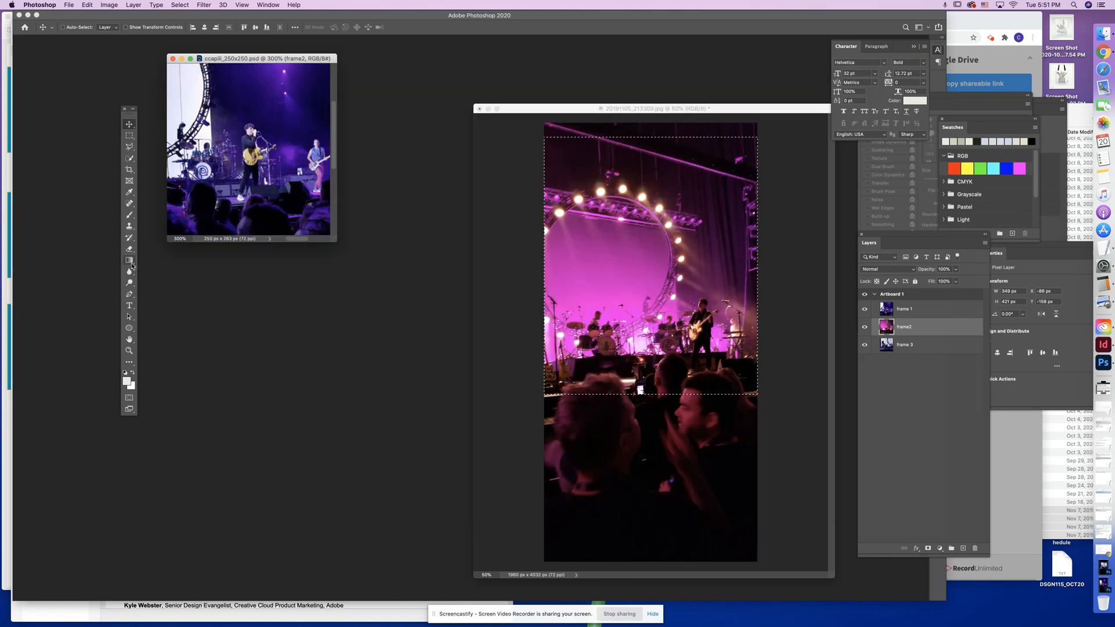
left_click_drag(336, 241, 700, 489)
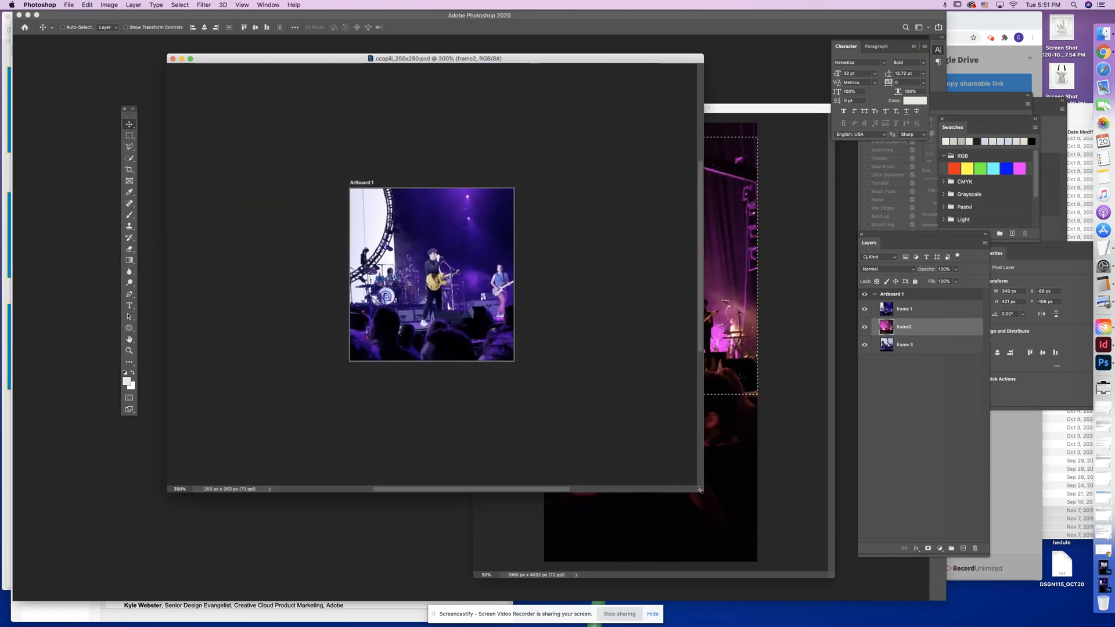
left_click(129, 305)
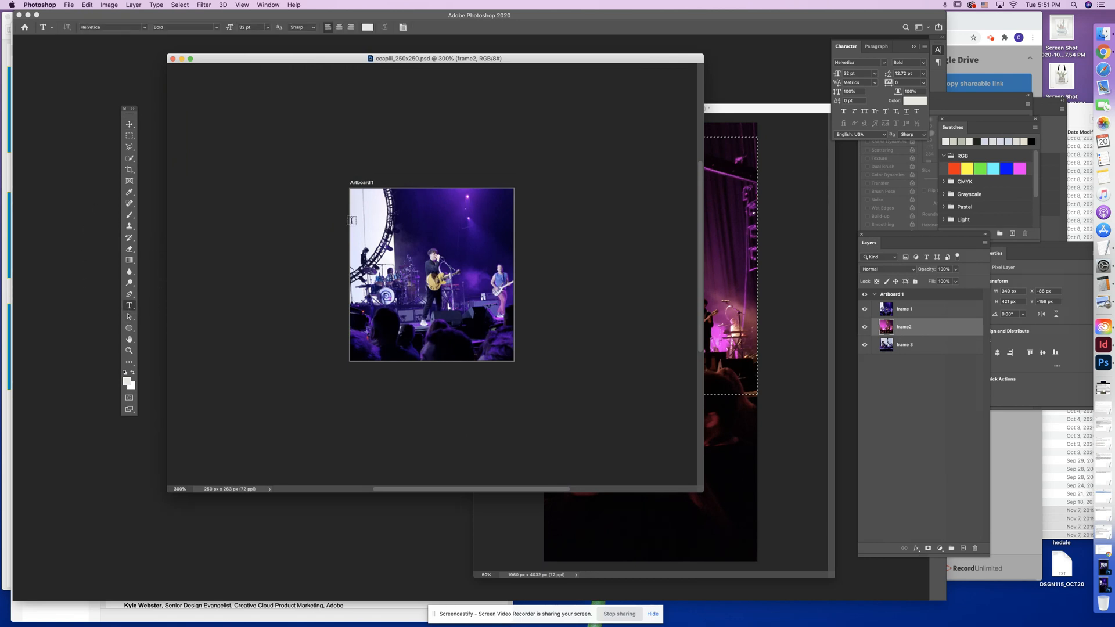
left_click_drag(356, 215, 512, 263)
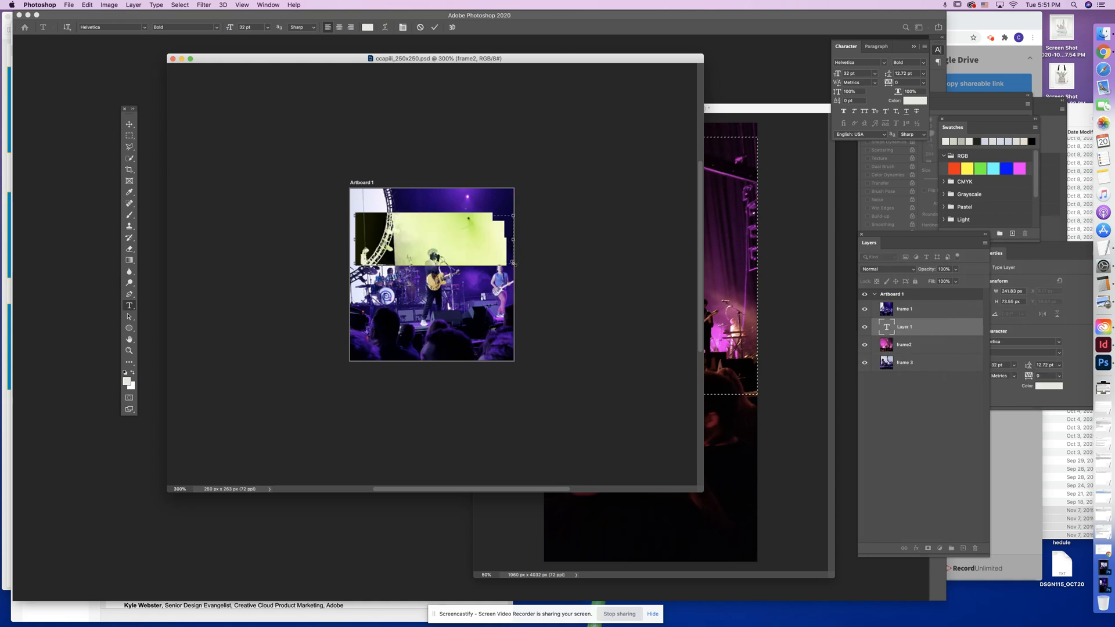
left_click(267, 28)
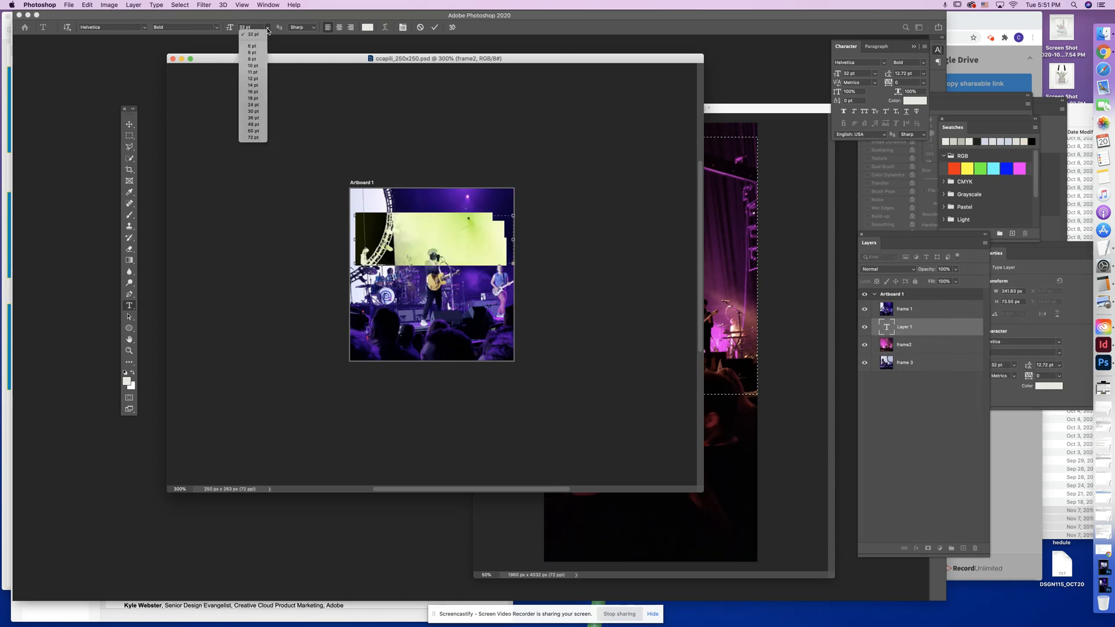
left_click(257, 92)
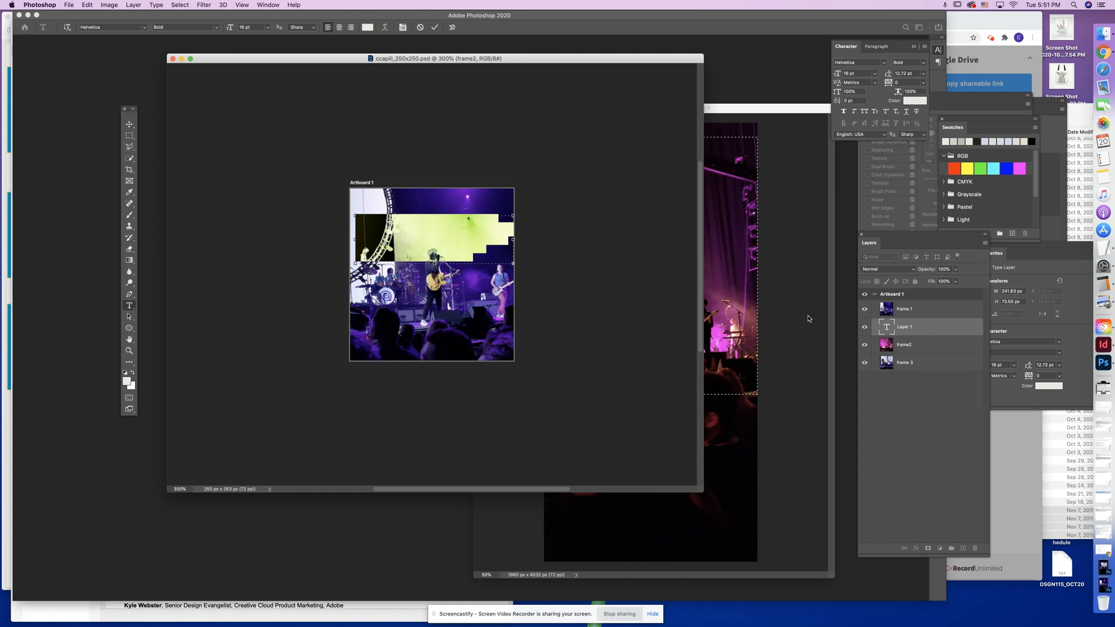
mouse_move(940, 330)
left_mouse_down()
mouse_move(939, 305)
mouse_move(938, 315)
left_mouse_up()
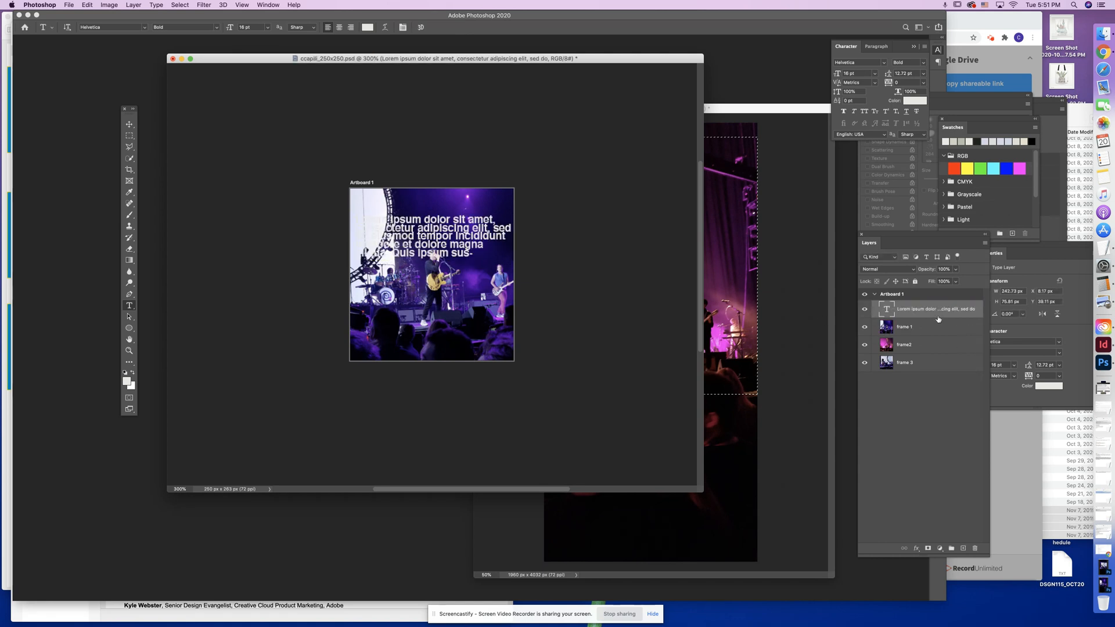
- Replace the placeholder text with "Father of the Bride" and narrow the text box to about 167 px, clear of the white area
double_click(887, 309)
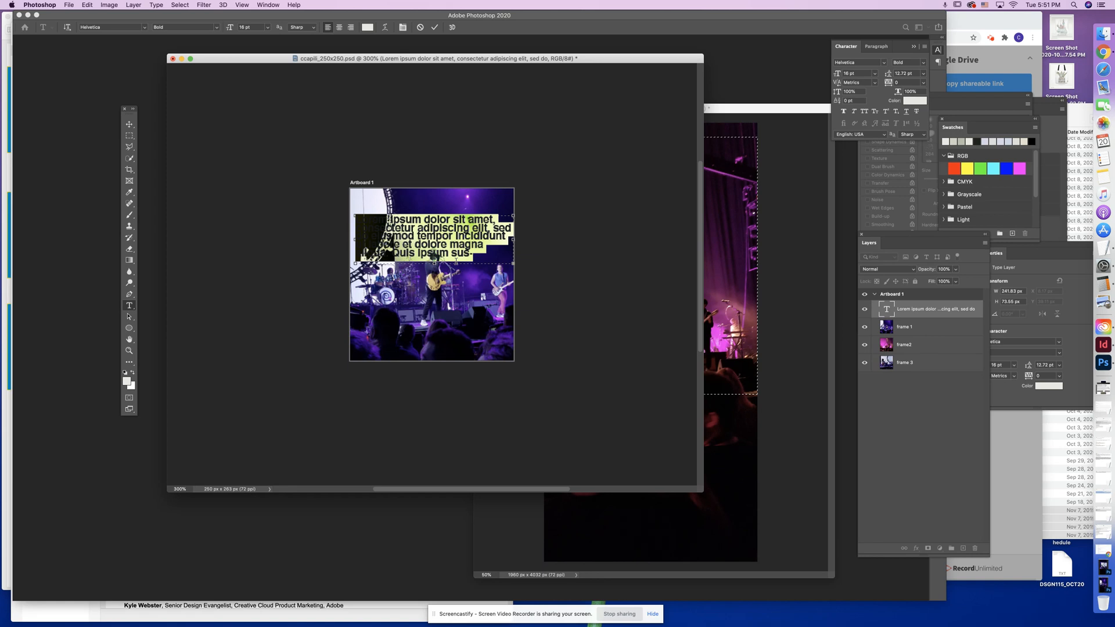
key("BackSpace")
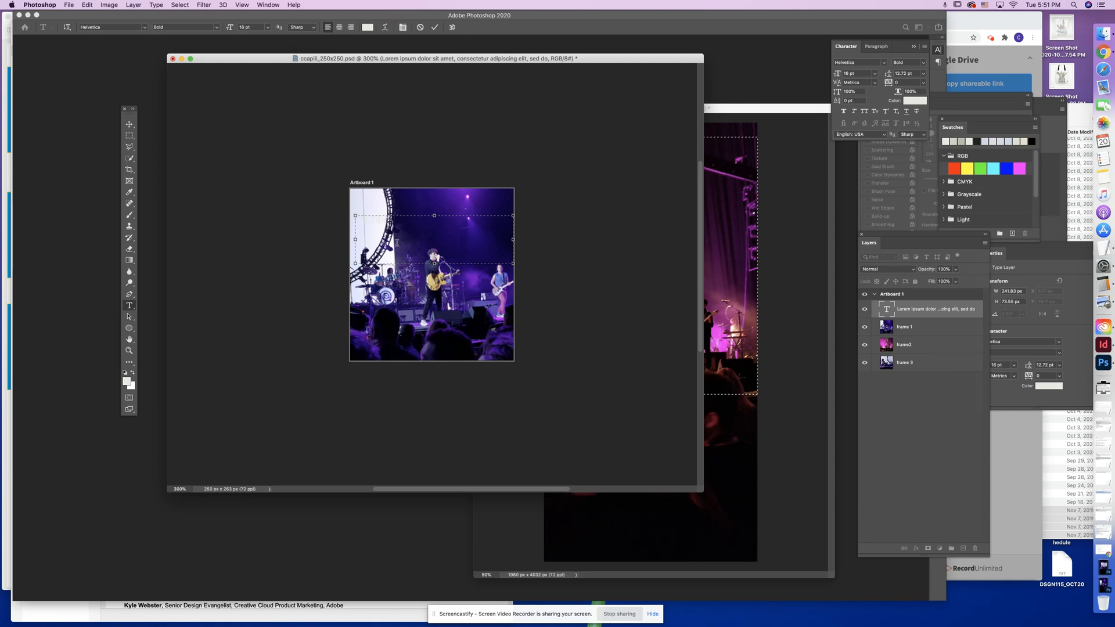
left_click_drag(355, 239, 420, 239)
type("Father")
double_click(445, 224)
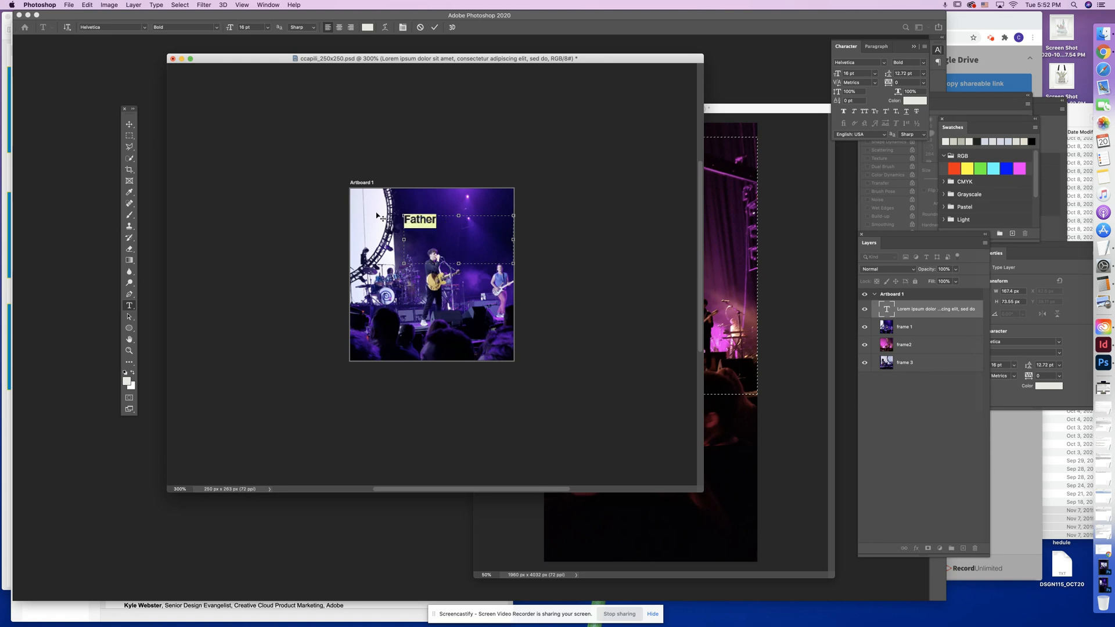
left_click(460, 217)
type("of th")
type("Bride")
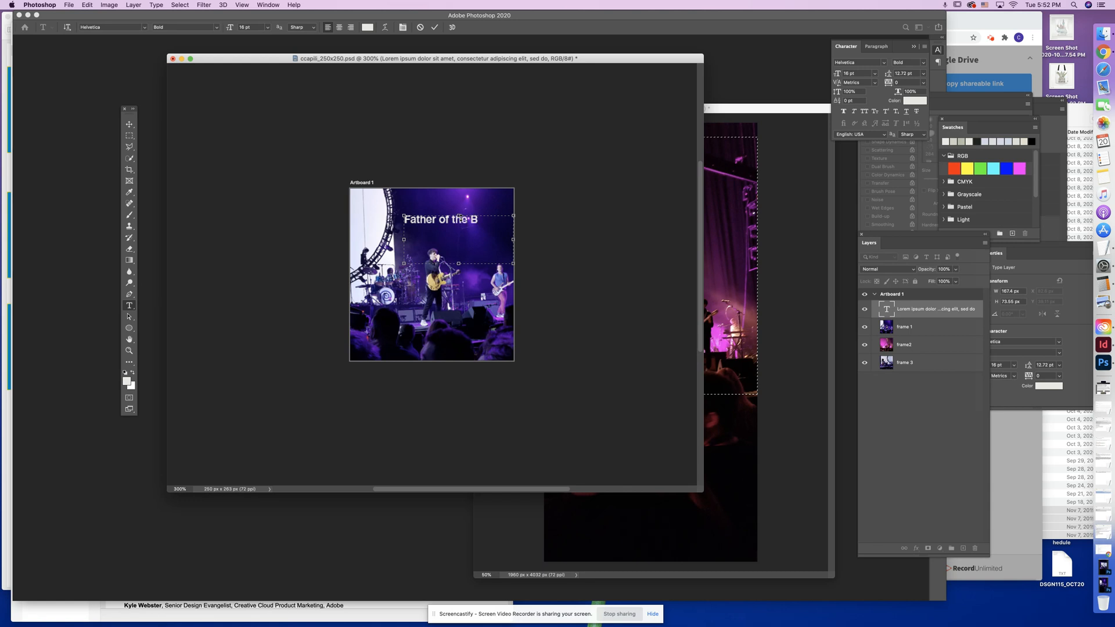
- Set the font of the "Father of the Bride" text to Arial Rounded MT Bold
triple_click(461, 220)
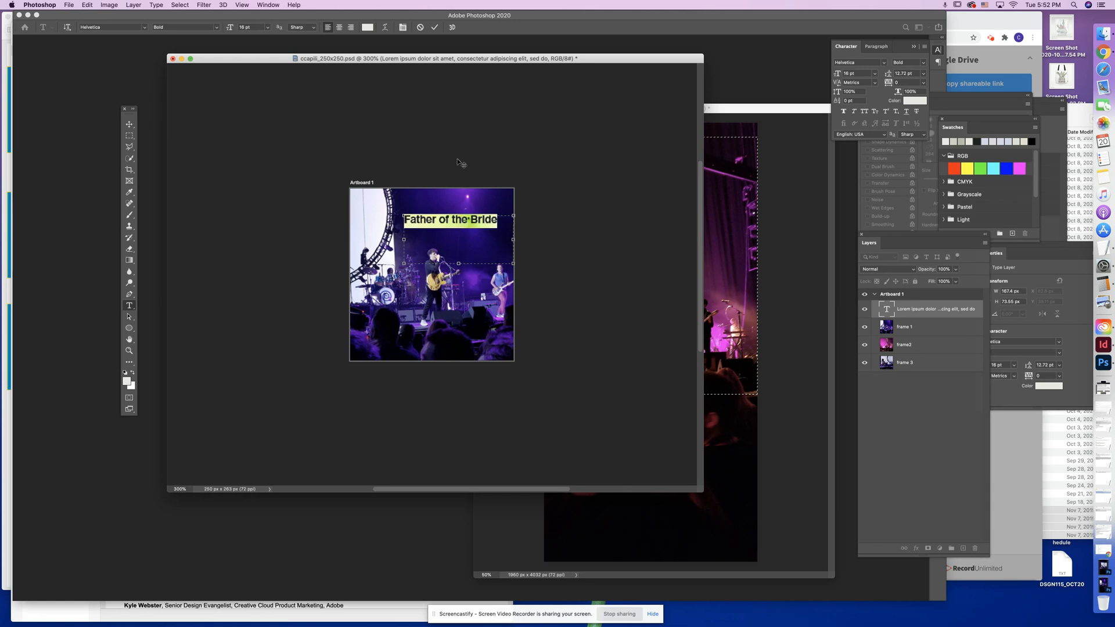
left_click(144, 29)
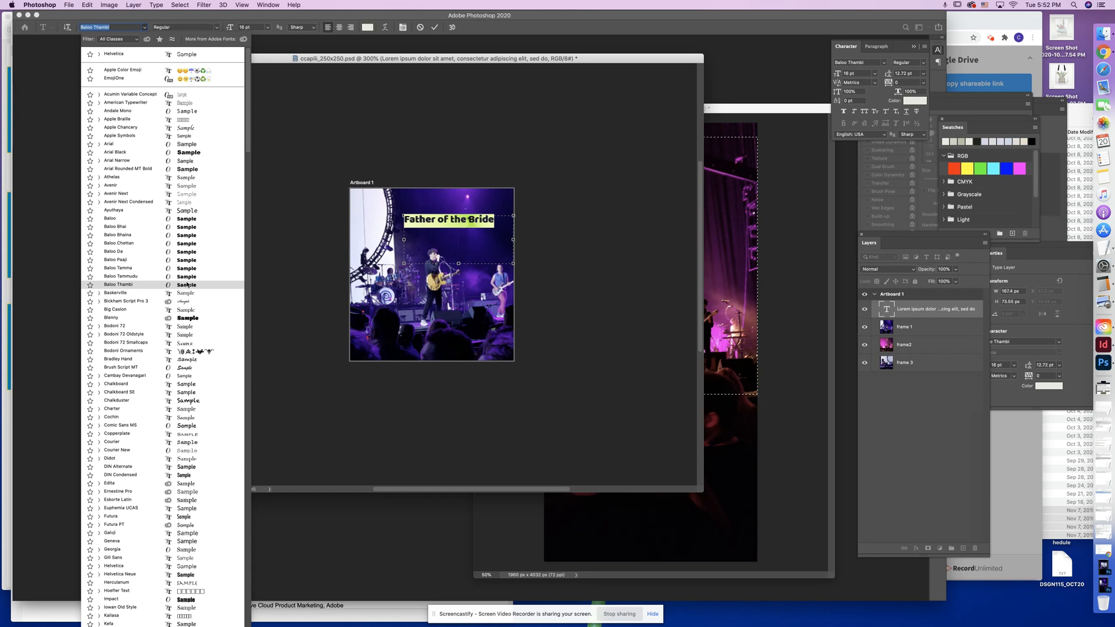
left_click(242, 198)
left_click(129, 124)
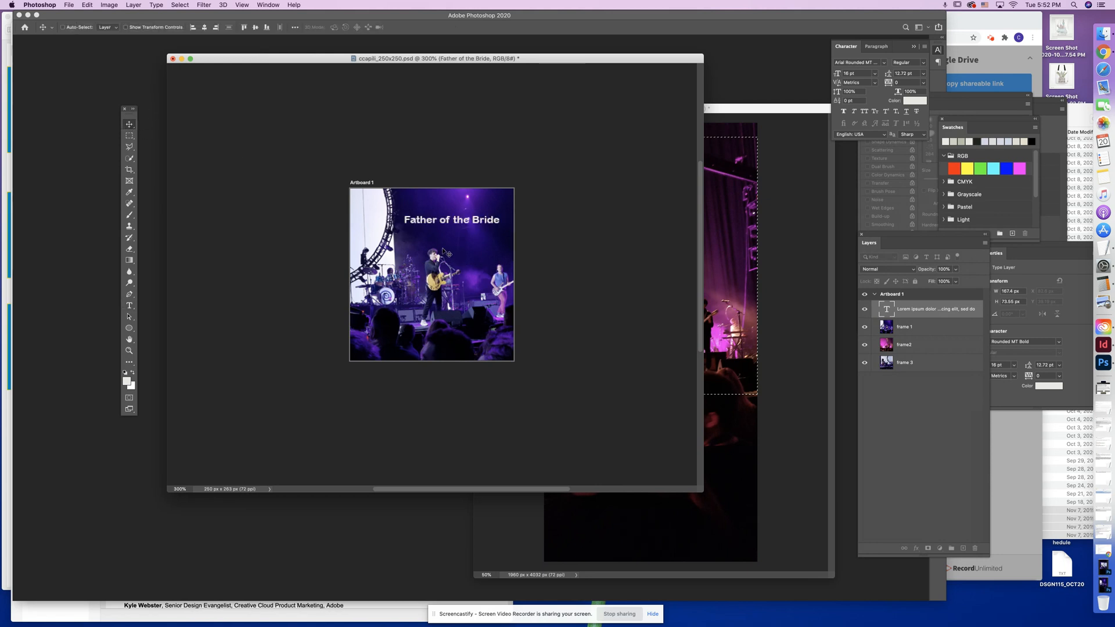
- Free-transform the title text, enlarging it to about 23.31 pt, tilting it upward to the right and moving it over the crowd
key("super+t")
left_click_drag(542, 260, 612, 258)
left_click_drag(493, 237, 451, 343)
- Change the title text to "Vampire Weekend" and move it to the upper right of the artboard
double_click(885, 310)
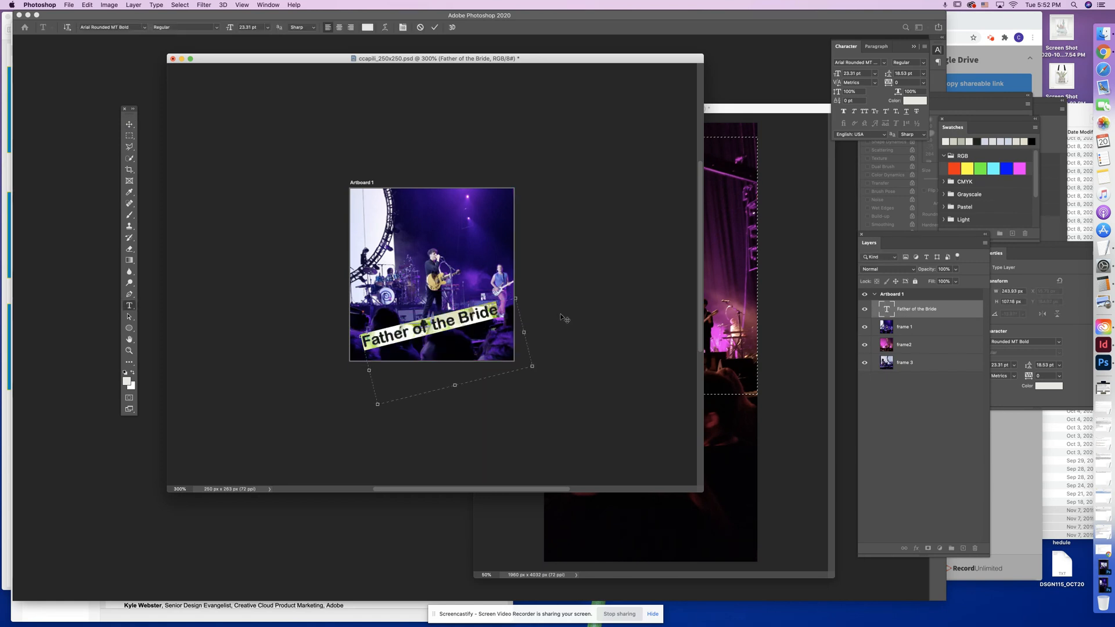
type("Va")
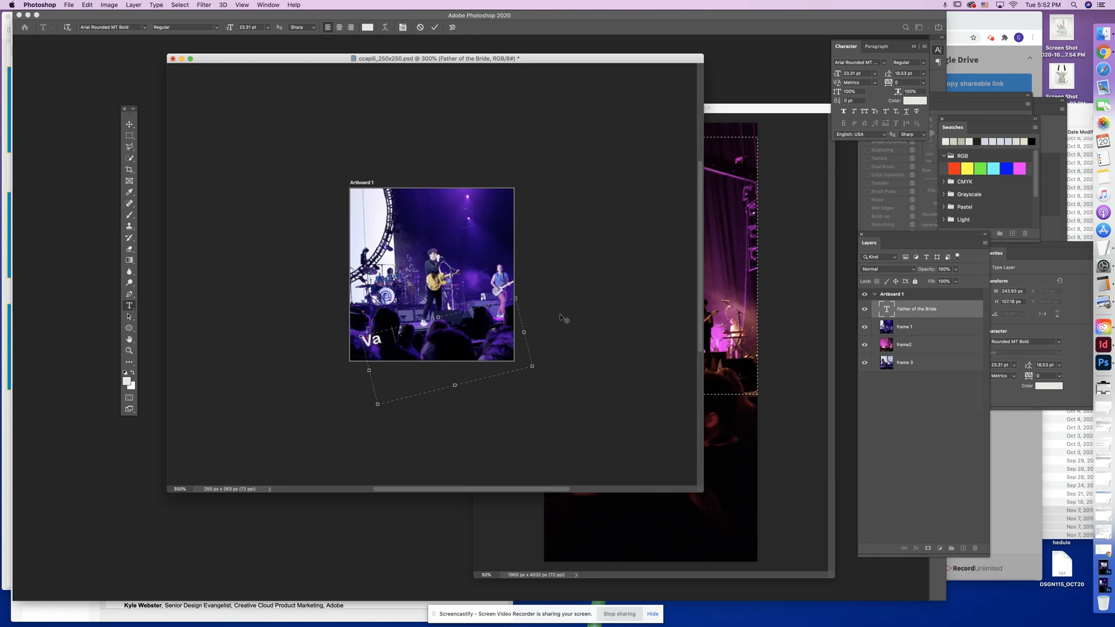
type("mpire Weekend")
left_click(129, 124)
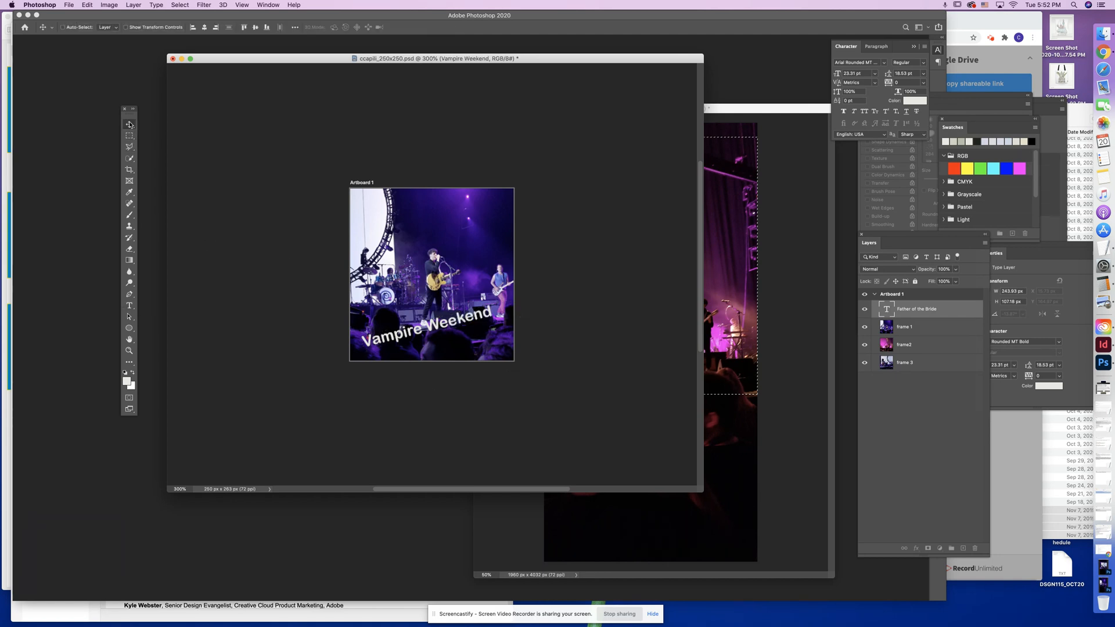
left_click_drag(474, 331, 537, 206)
- Break the "Vampire Weekend" title onto two lines between the words
double_click(884, 309)
left_click(474, 200)
key("Return")
- Set the kerning of the whole "Vampire Weekend" title to Optical and its font size to 30 pt
key("super+a")
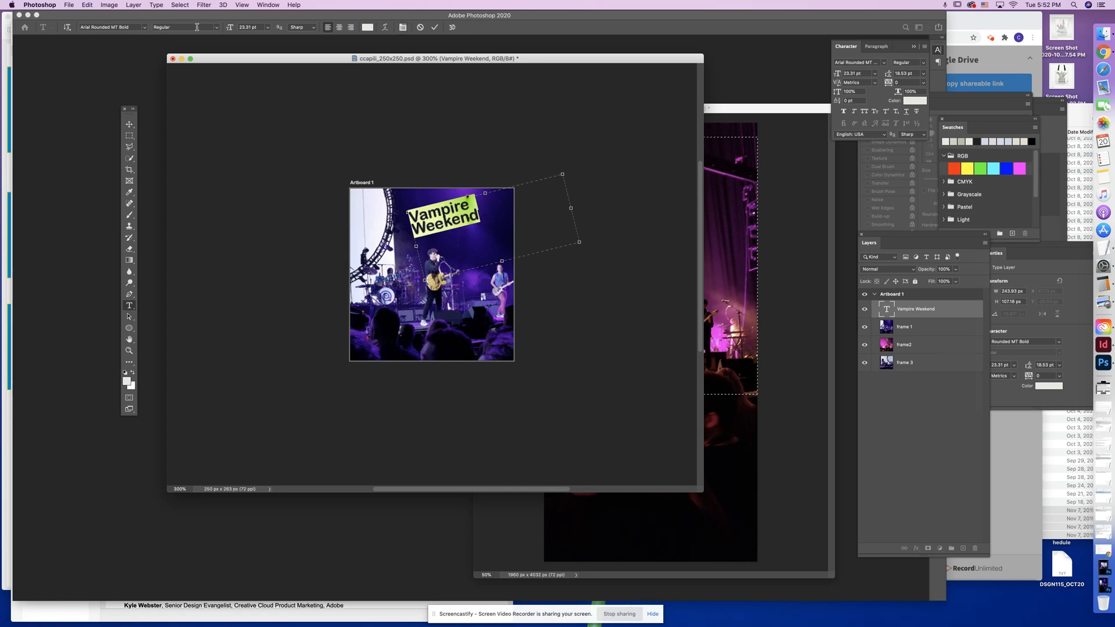
left_click(876, 84)
left_click(857, 94)
left_click(849, 73)
key("Up")
key("Up")
key("Up")
key("Up")
key("Up")
key("Up")
key("Up")
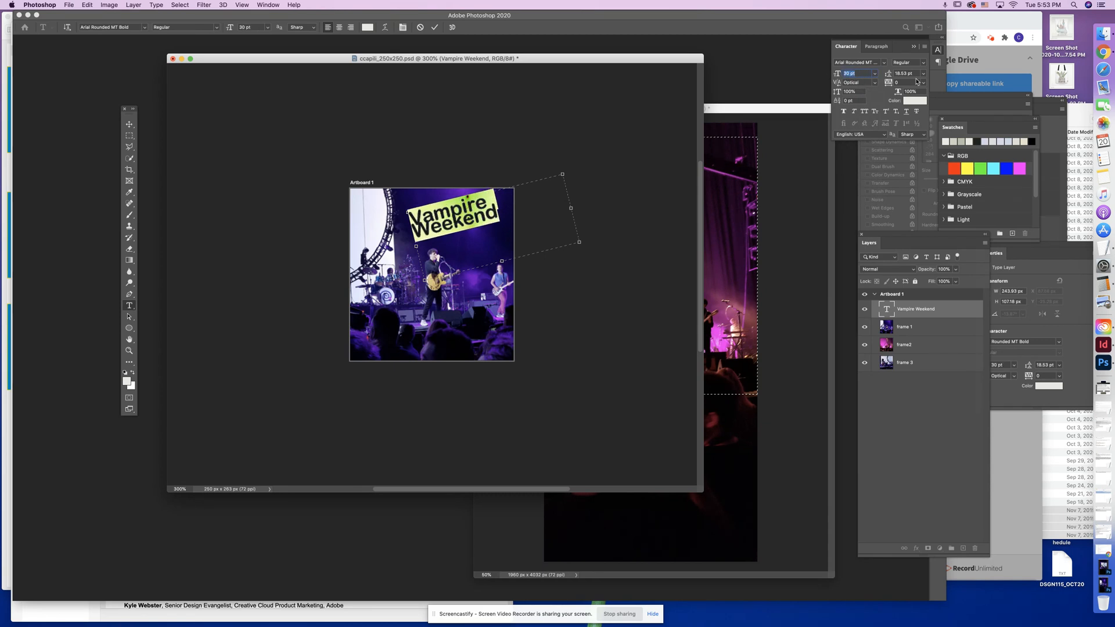
- Set the leading of the two-line title to 30 pt
left_click(915, 74)
type("21")
key("Return")
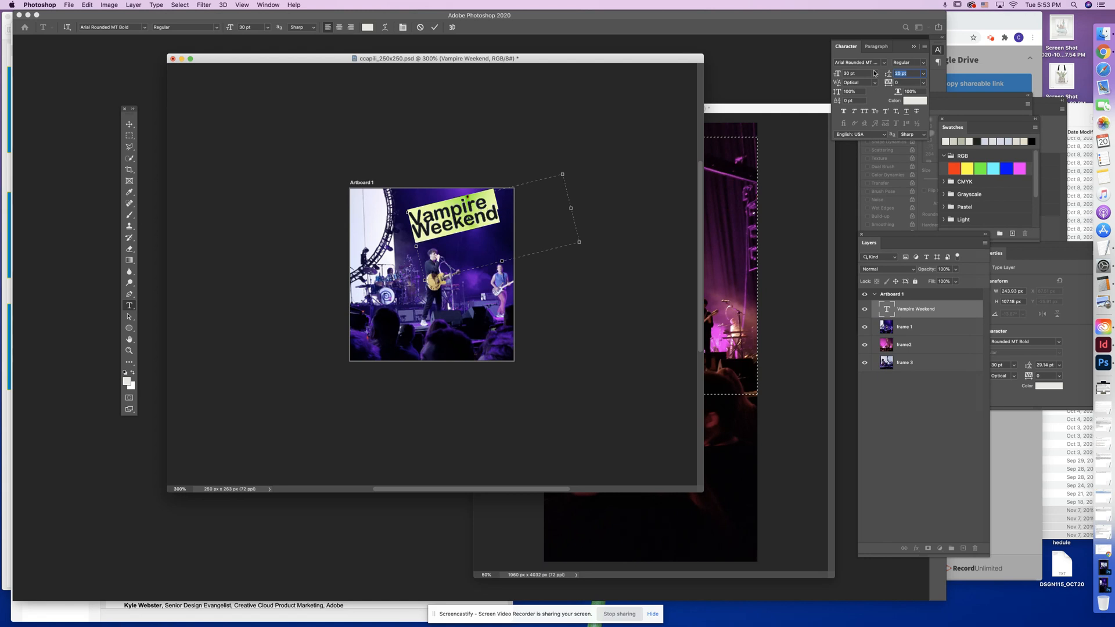
key("Up")
key("Up")
key("Up")
key("Up")
key("Up")
key("Up")
key("Up")
key("Up")
key("Up")
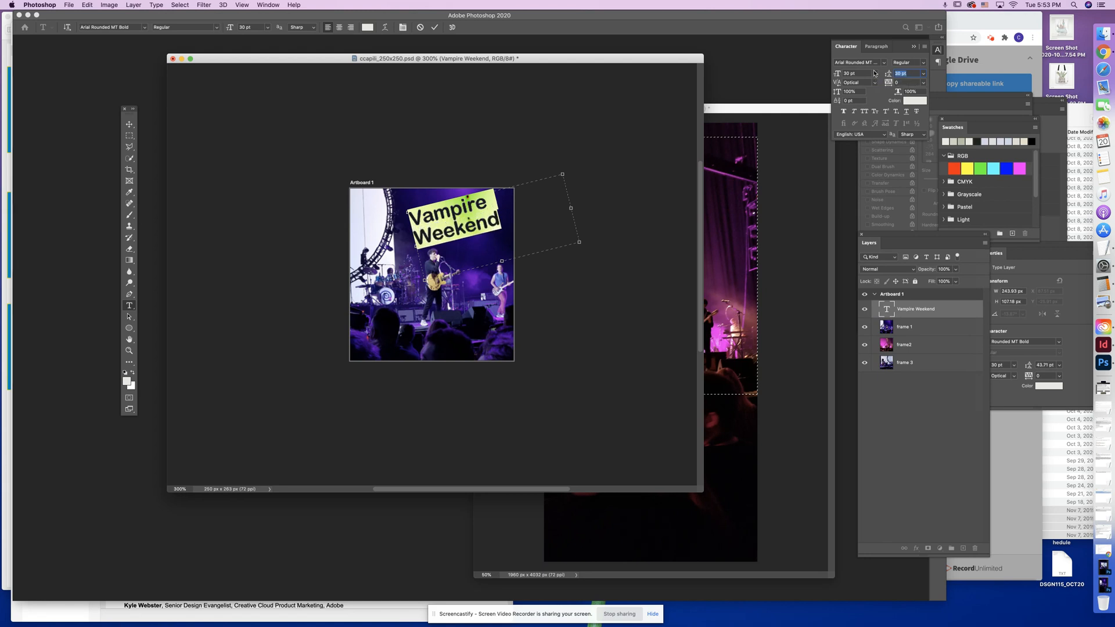
- Set the leading of the "Vampire Weekend" title to 32 pt and move the title slightly left and up
key("Up")
key("Up")
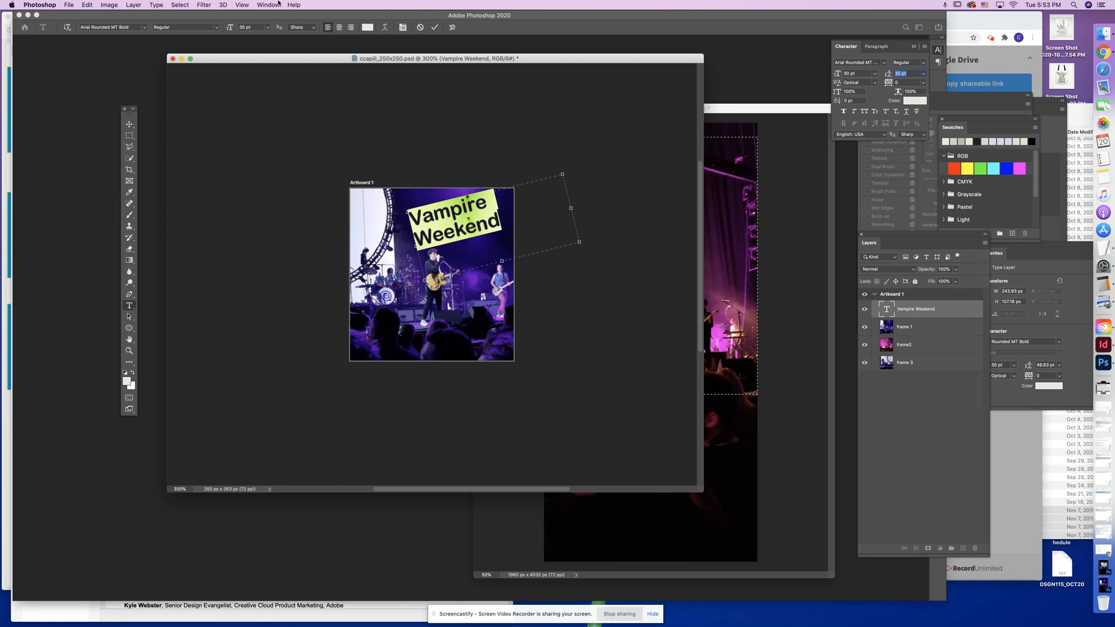
left_click(129, 124)
mouse_move(494, 238)
left_mouse_down()
mouse_move(482, 382)
mouse_move(487, 235)
left_mouse_up()
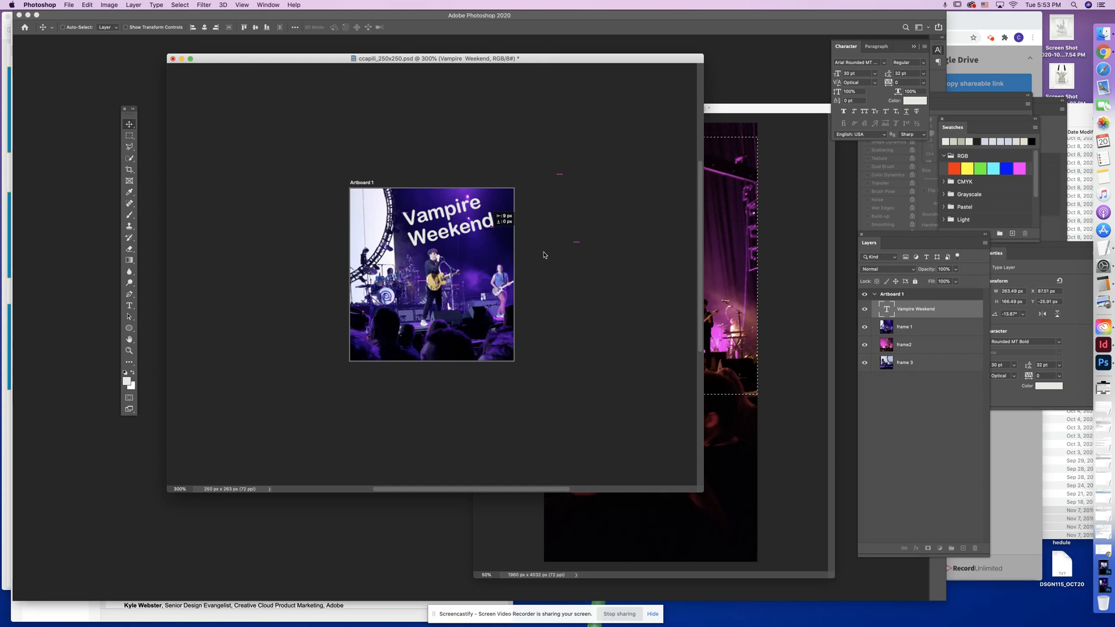
- Group the "Vampire Weekend" text layer with the frame 1 layer and name the group "frame1"
left_click(950, 419)
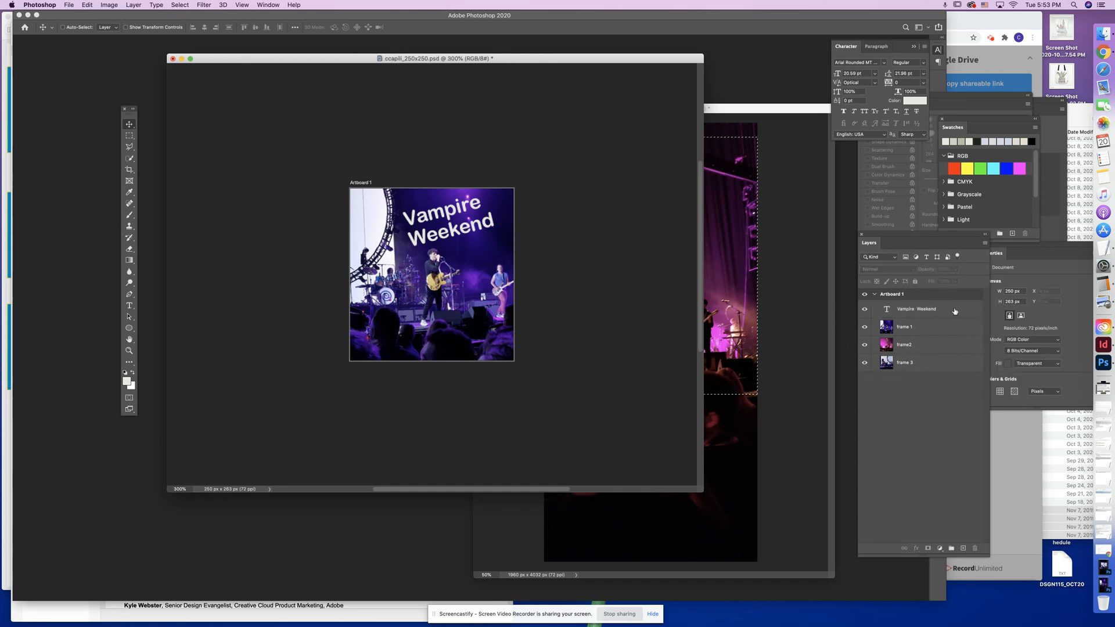
left_click(916, 314)
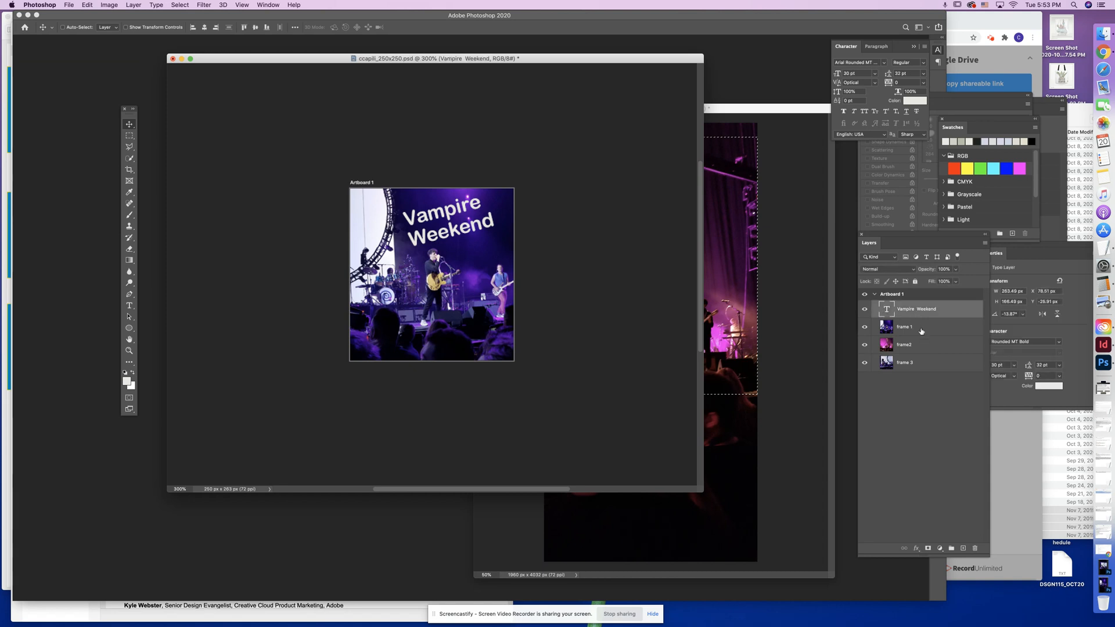
left_click(921, 331)
left_click(937, 309)
left_click(927, 331)
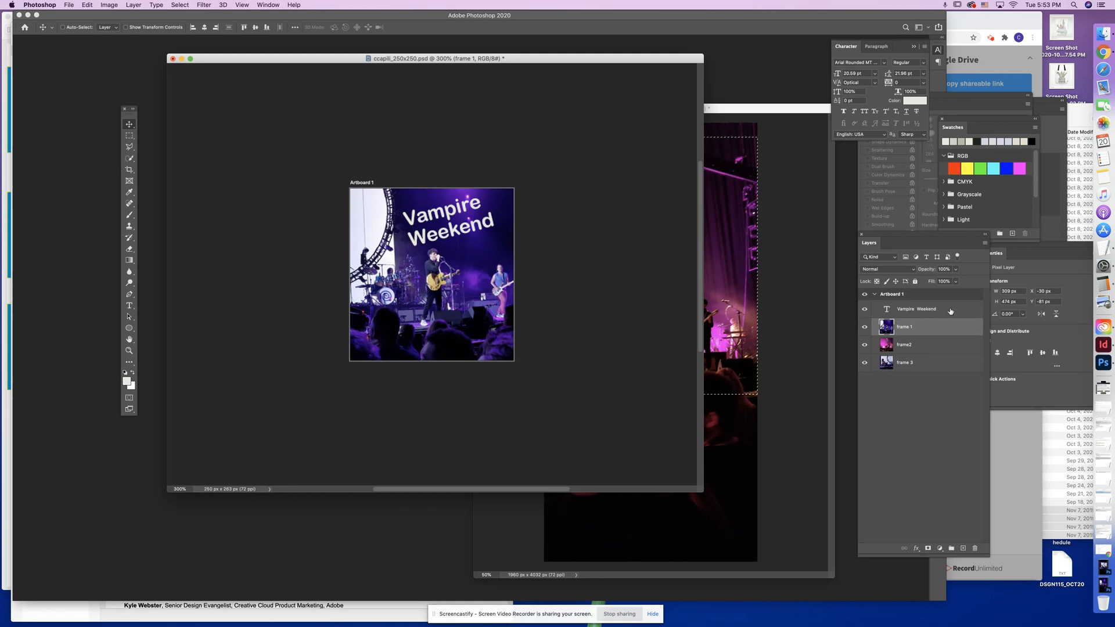
left_click(950, 309, "shift")
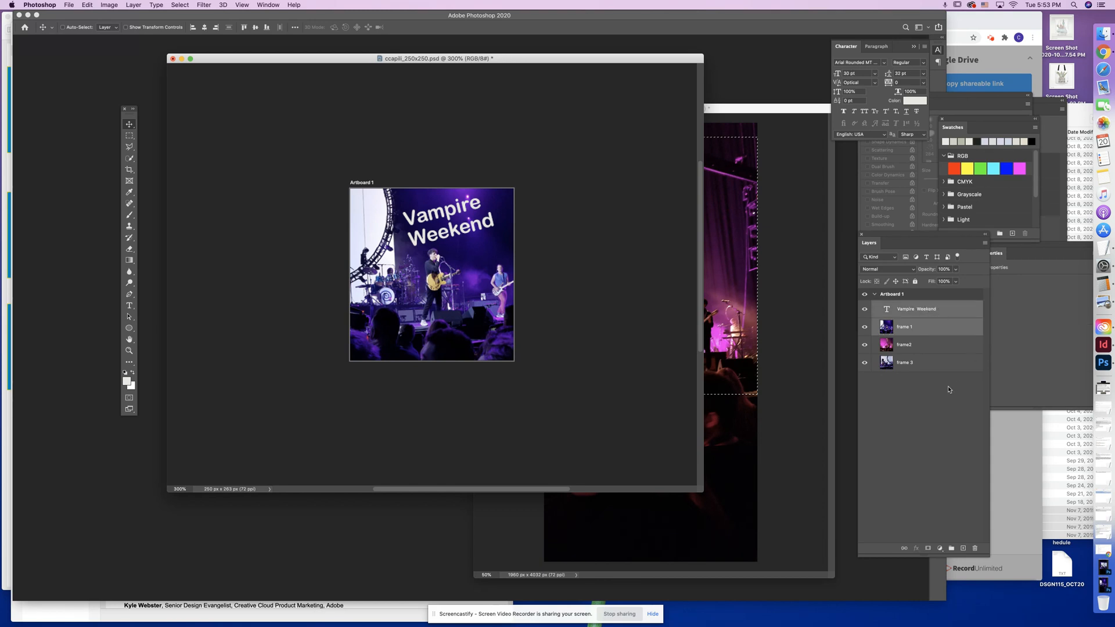
left_click(951, 549)
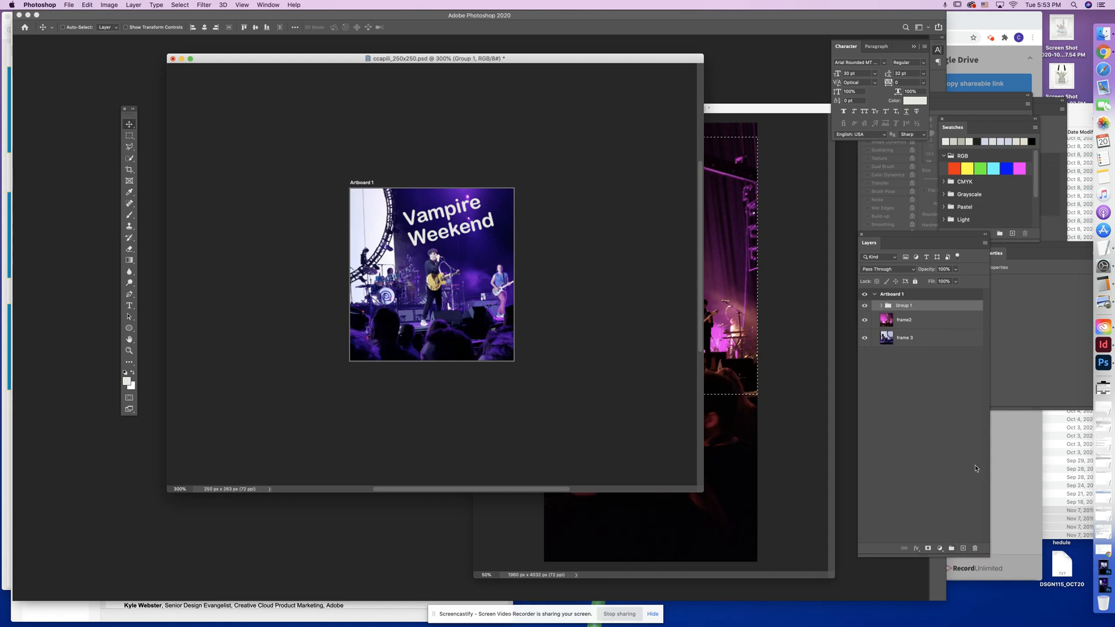
type("frame1")
- Hide the frame1 group and add a text box about 227 by 75 px over the frame2 photo reading "Adobe Max 2019" on two lines
left_click(932, 321)
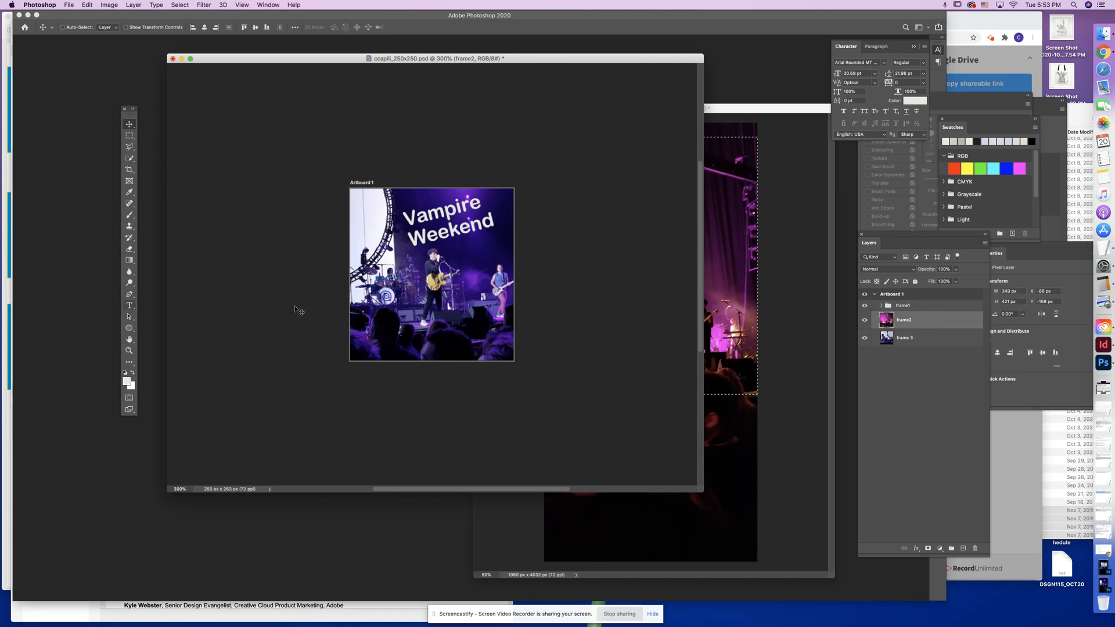
left_click(863, 306)
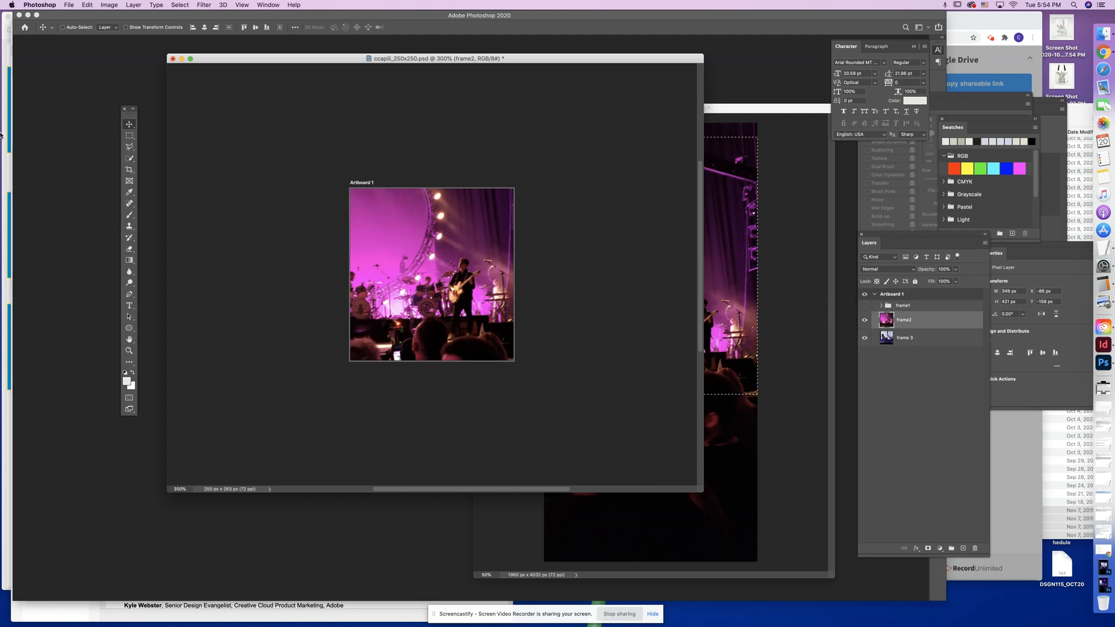
left_click(129, 306)
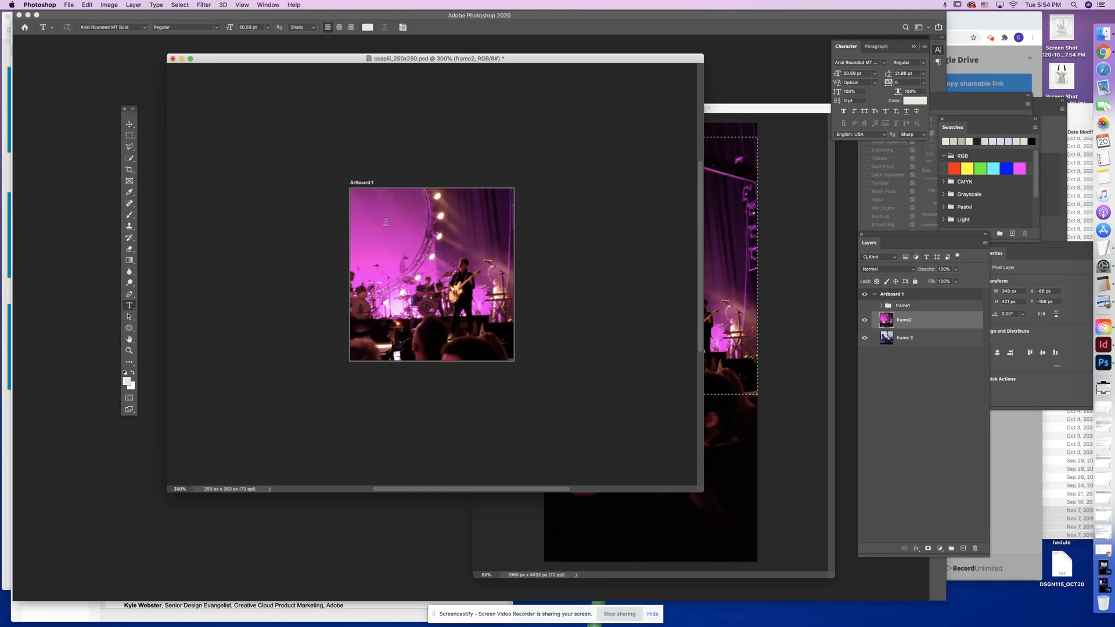
left_click_drag(356, 201, 505, 250)
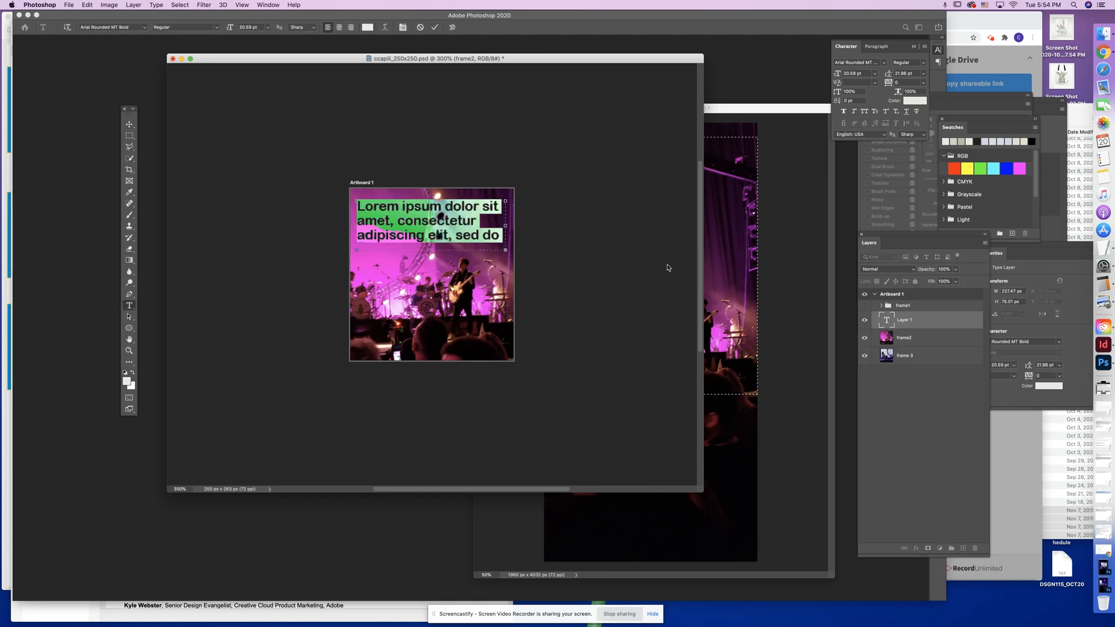
type("20")
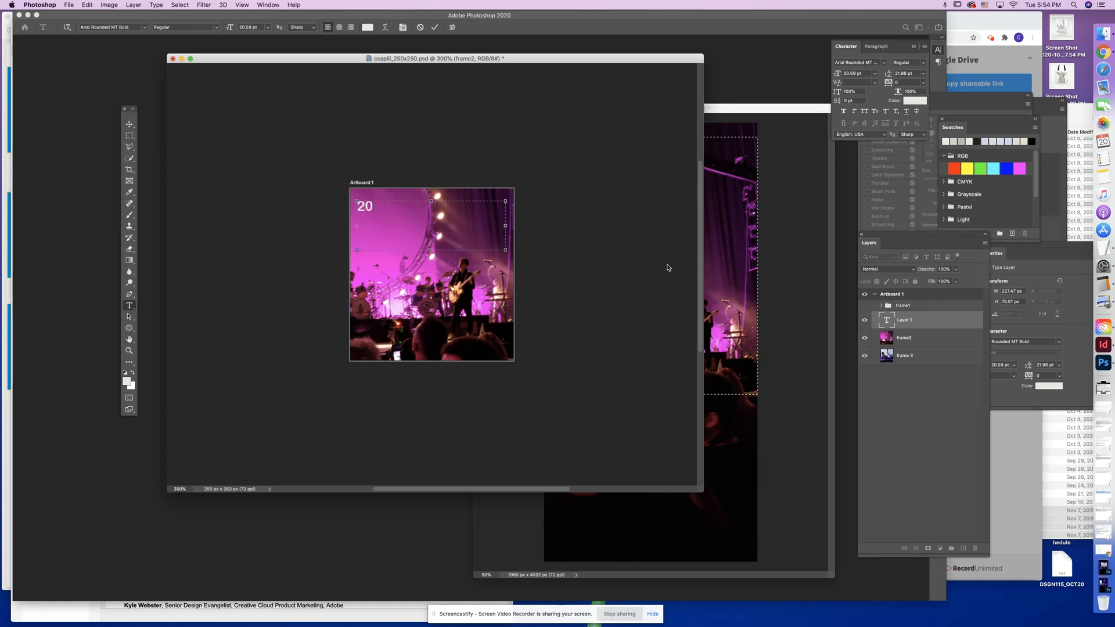
key("BackSpace")
key("BackSpace")
type("Adobe Max 20")
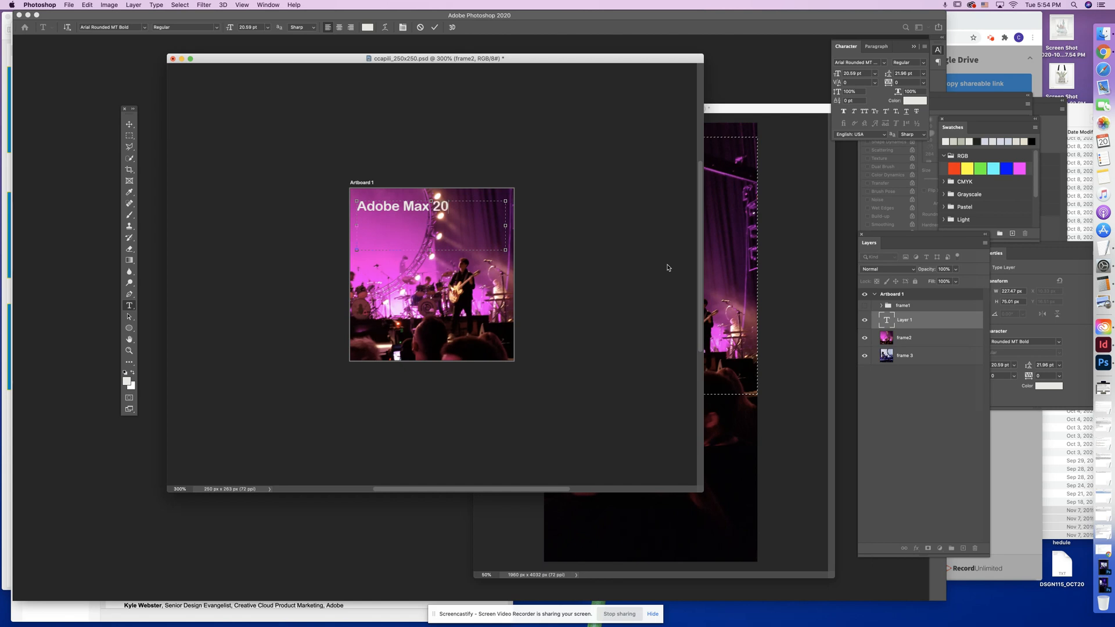
key("BackSpace")
key("BackSpace")
left_click(431, 204)
key("Return")
- Set the whole "Adobe Max 2019" text to a font size of 30 pt and a leading of 30 pt
key("super+a")
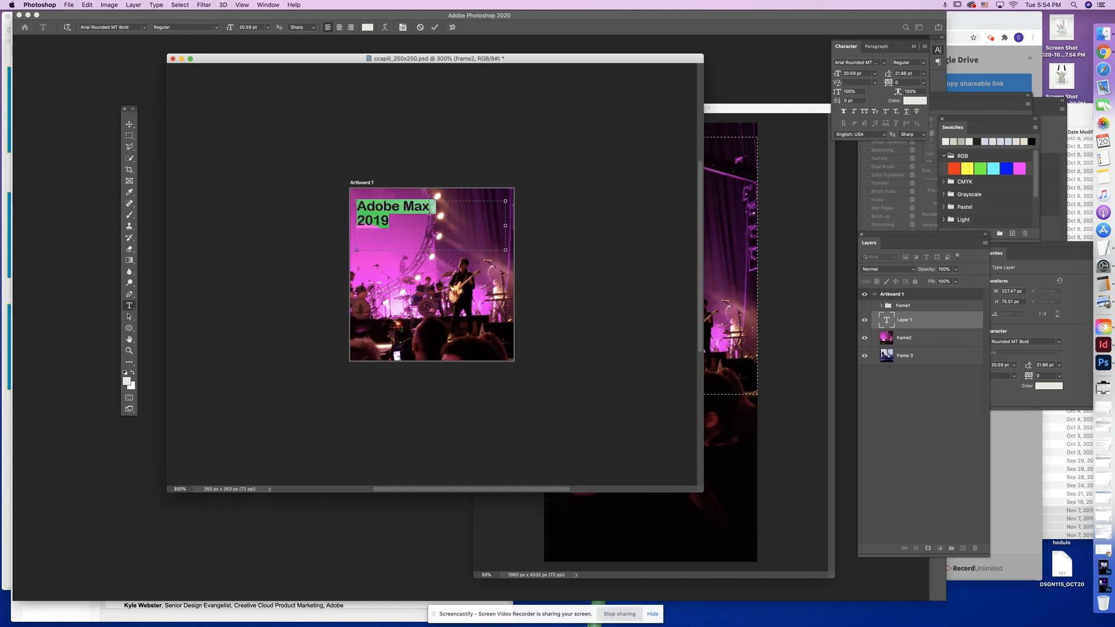
left_click(258, 27)
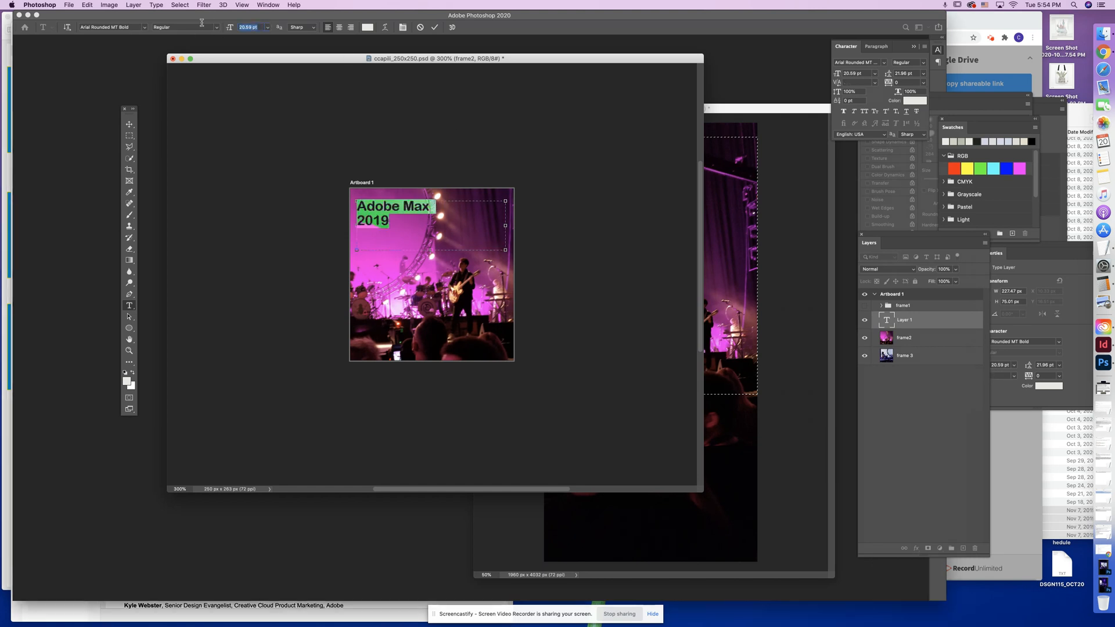
type("30")
key("Return")
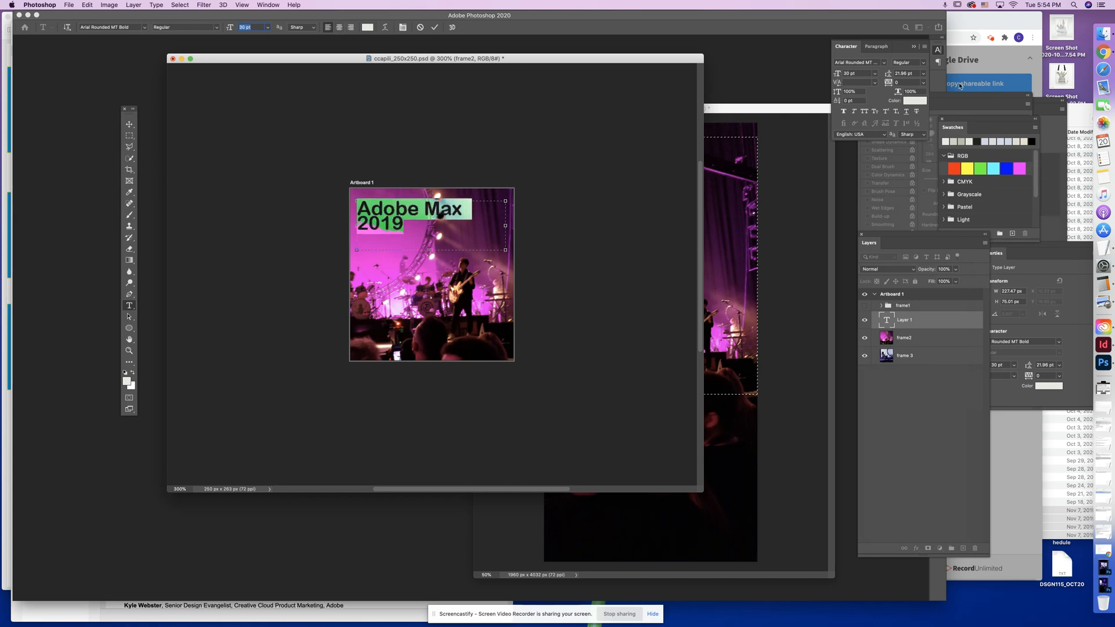
left_click(910, 73)
type("30")
key("Return")
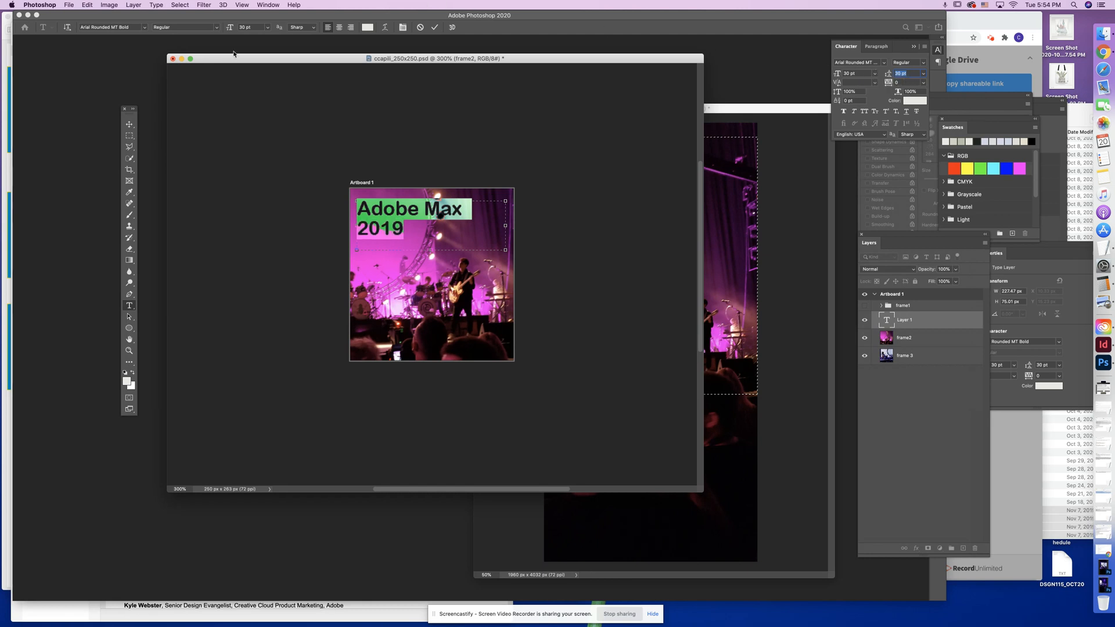
- Move the "Adobe Max 2019" text slightly right and down in the upper part of the artboard
left_click(130, 135)
key("v")
left_click_drag(396, 218, 428, 232)
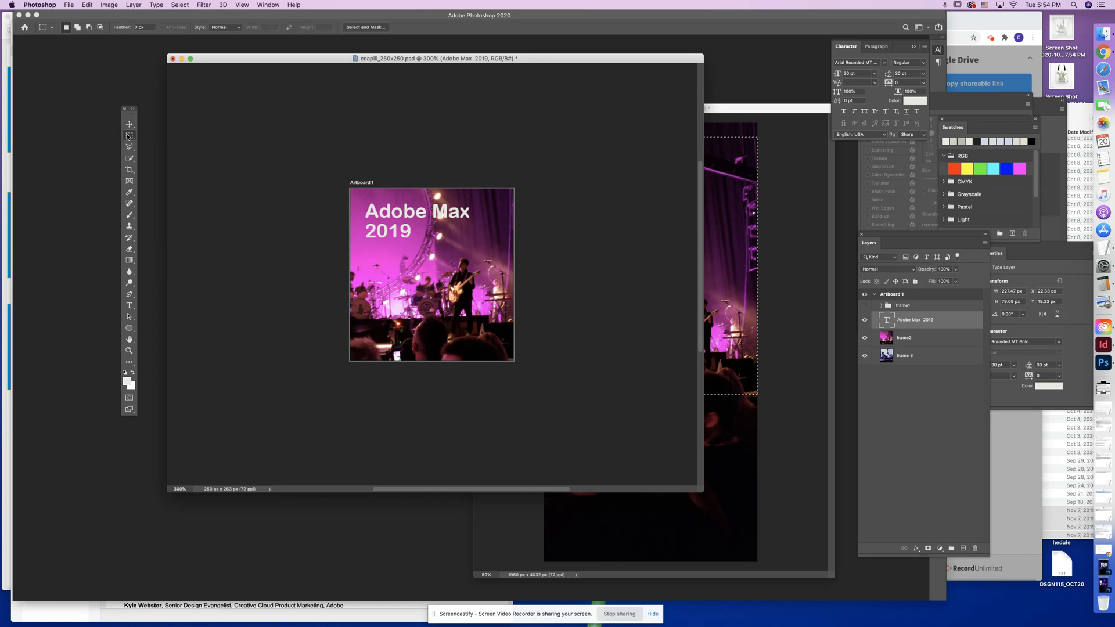
left_click(131, 329)
left_click_drag(311, 148, 458, 265)
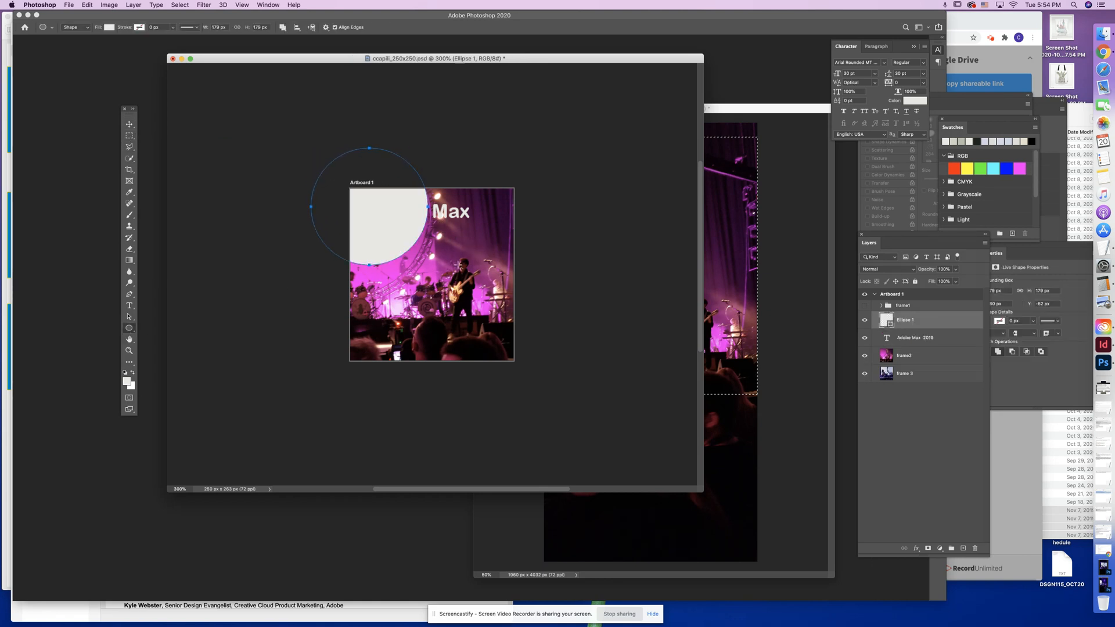
key("super+z")
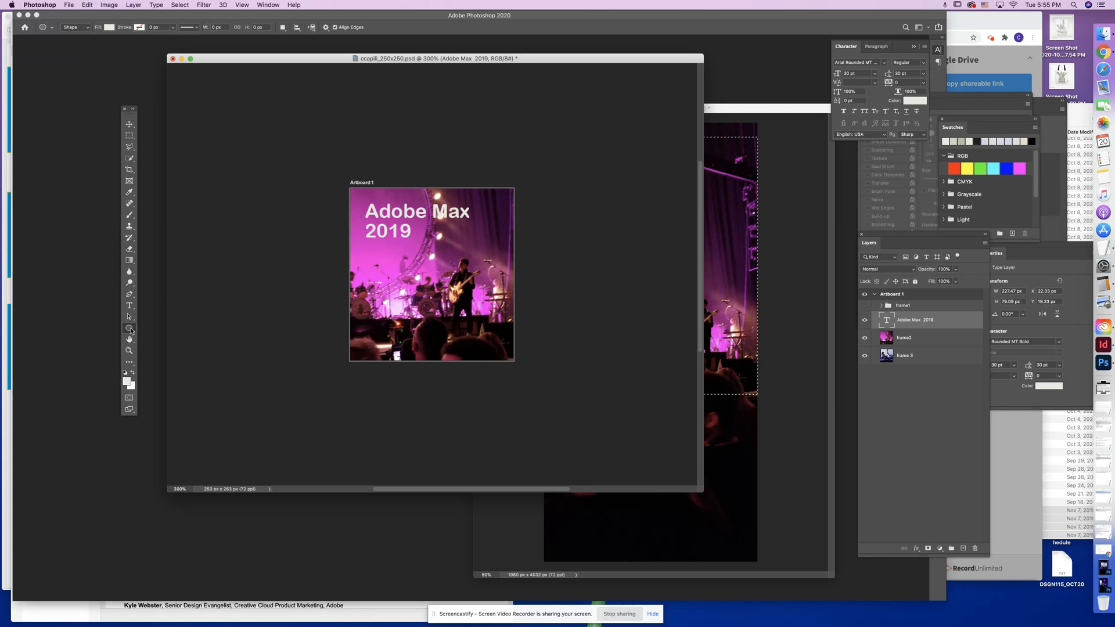
- On a new layer above the text, select a full-width band about 94 px high across the artboard's top and choose RGB yellow as foreground
left_click(129, 135)
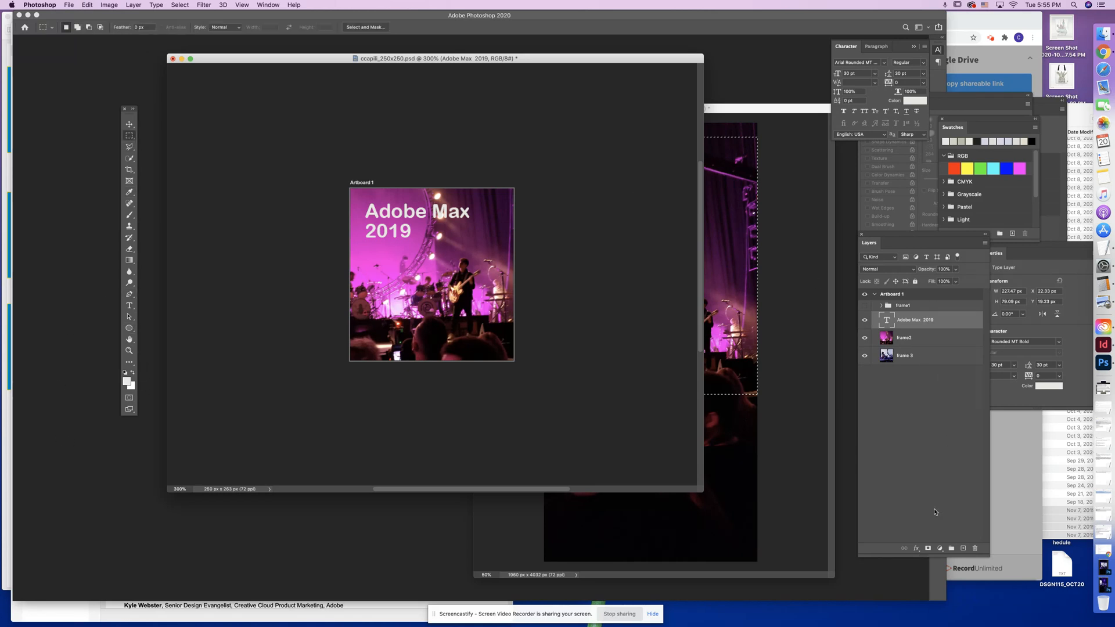
left_click(962, 548)
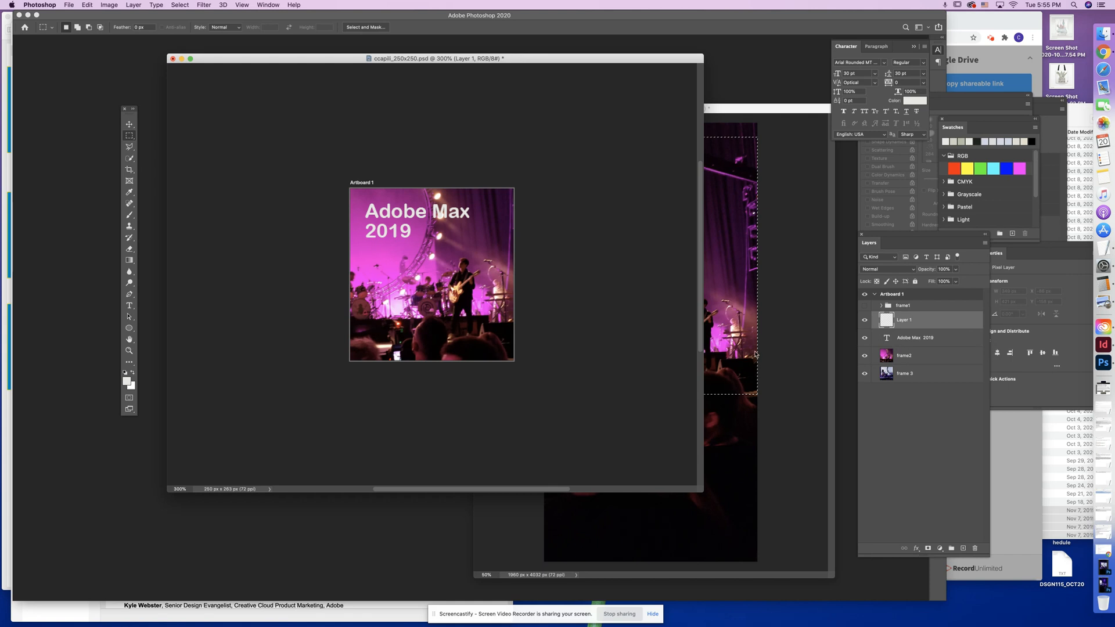
left_click_drag(331, 168, 560, 250)
left_click(967, 168)
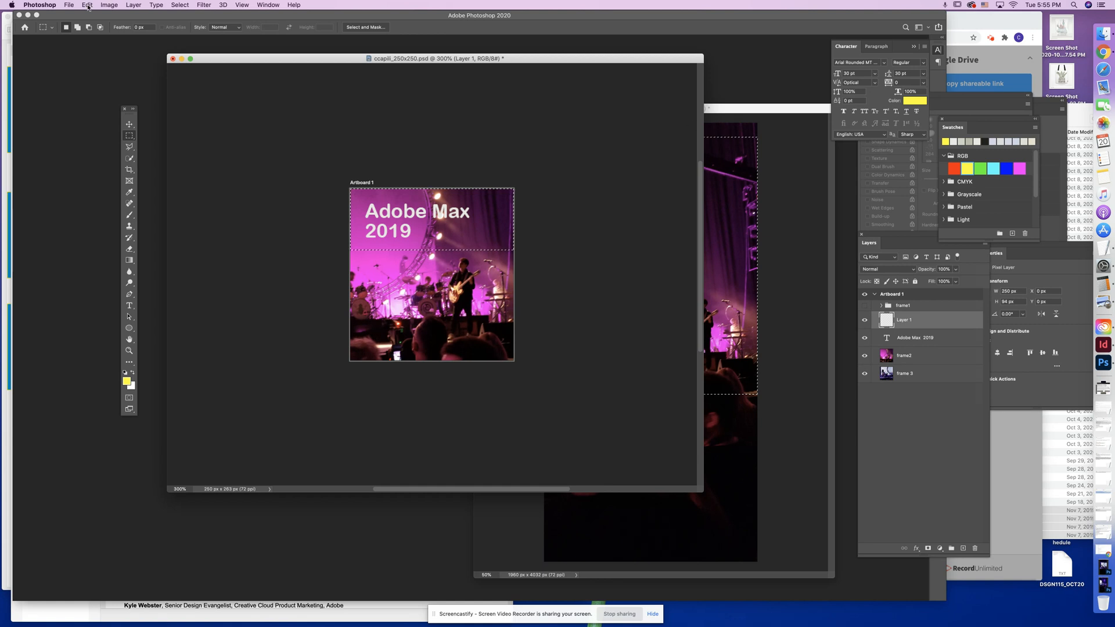
left_click(107, 5)
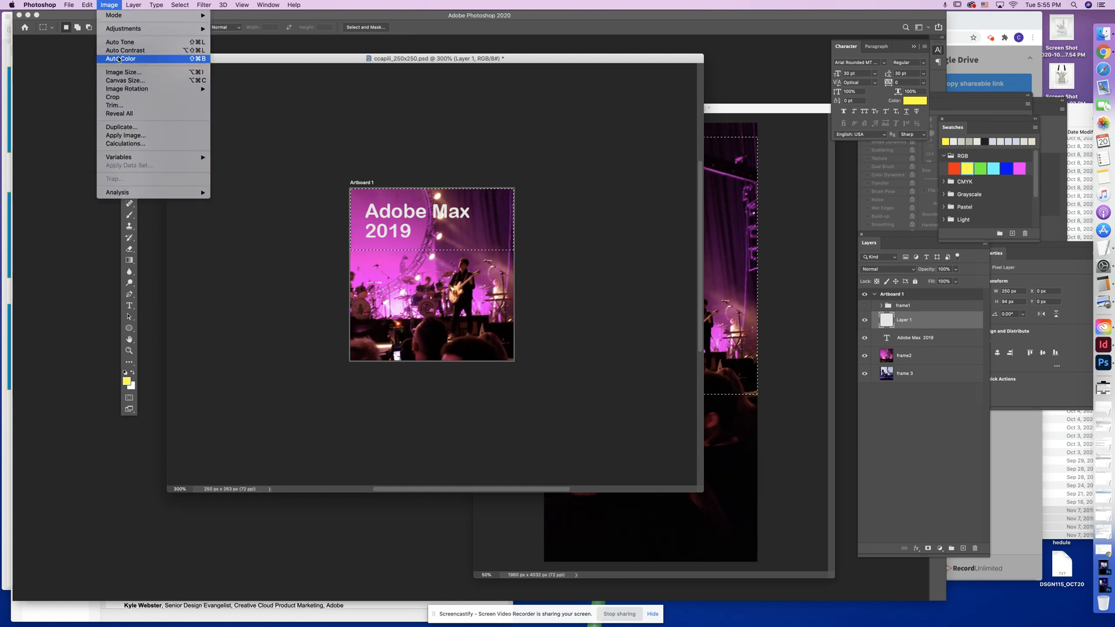
mouse_move(133, 6)
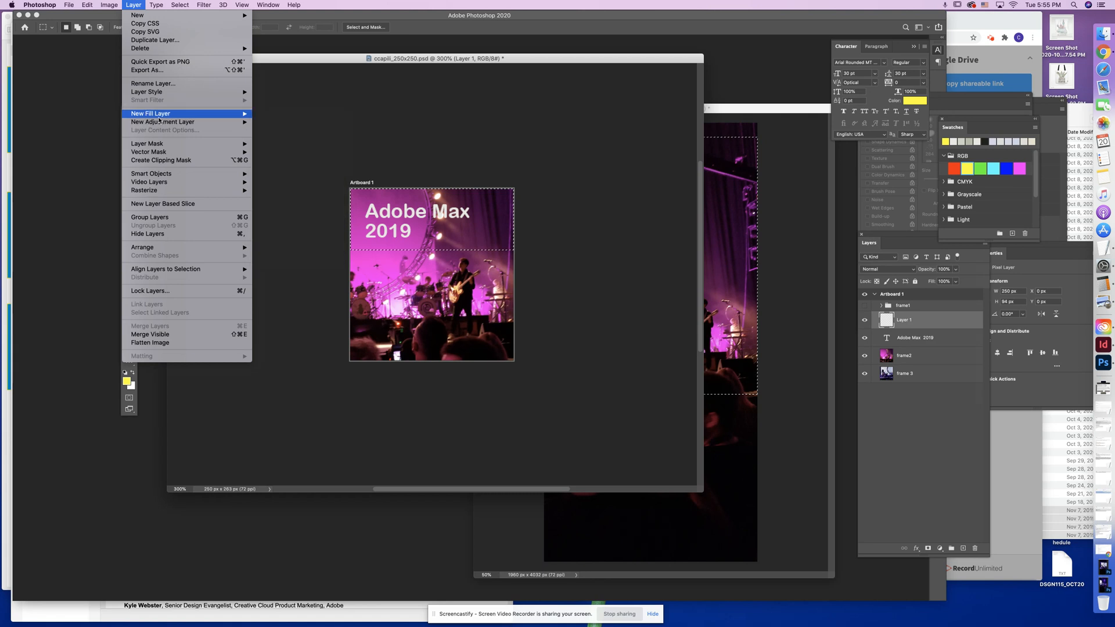
mouse_move(159, 119)
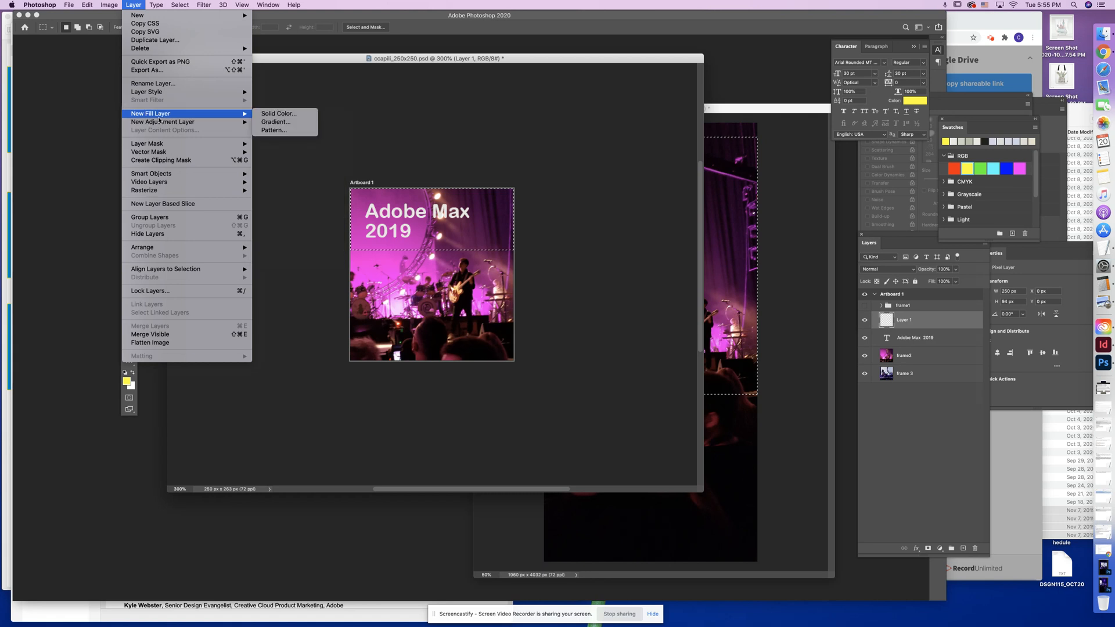
left_click(278, 113)
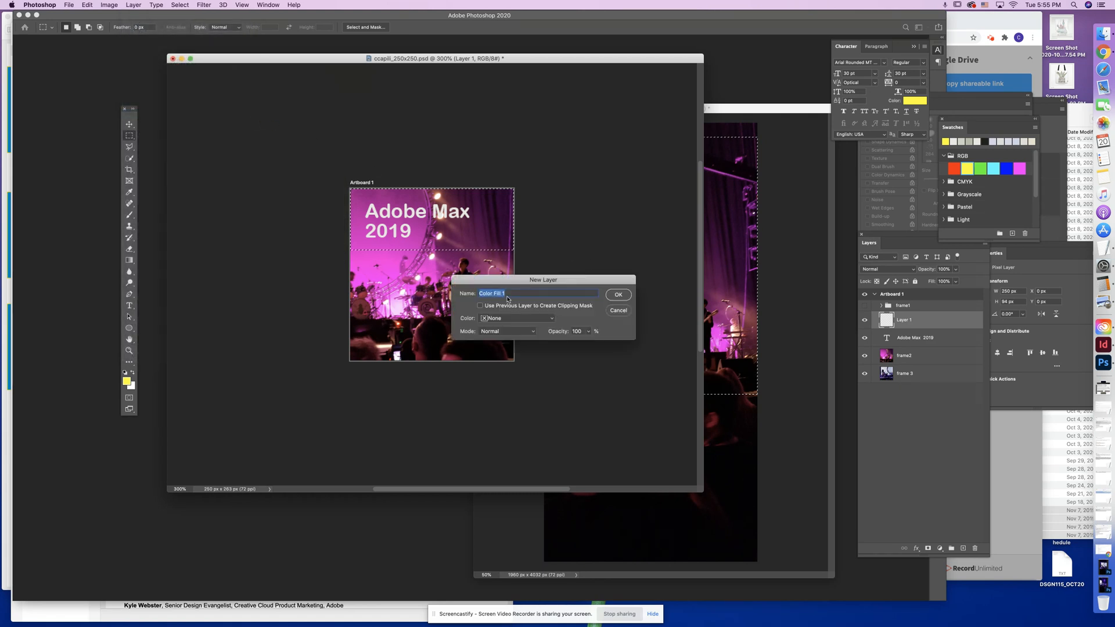
left_click(618, 310)
- Fill the selected band with the yellow foreground color in Normal mode at 100% opacity
left_click(108, 4)
mouse_move(87, 5)
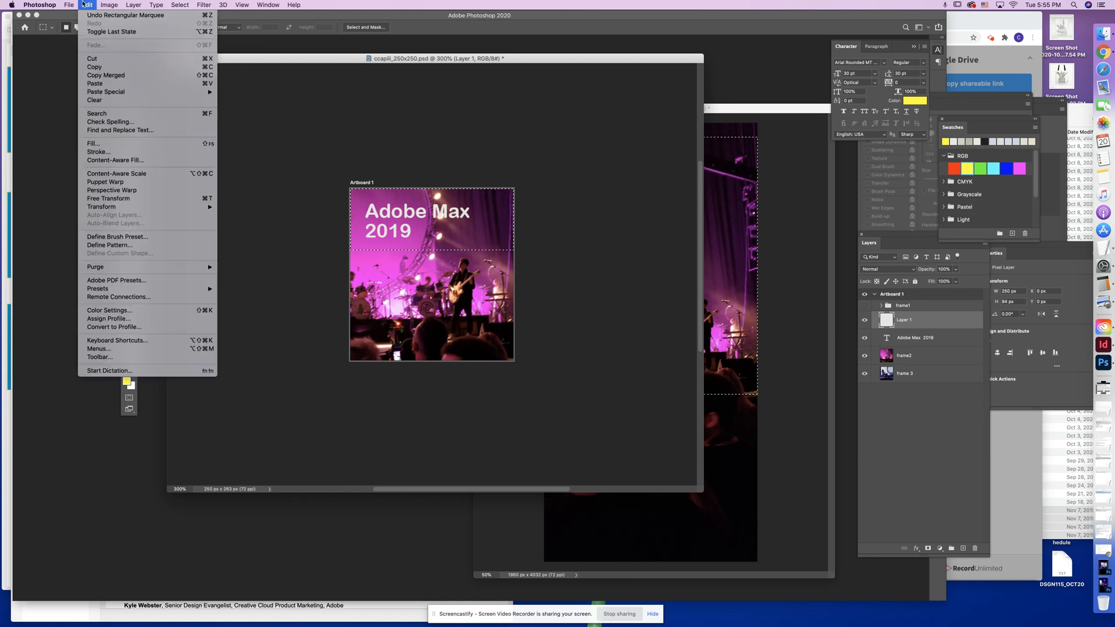
left_click(93, 148)
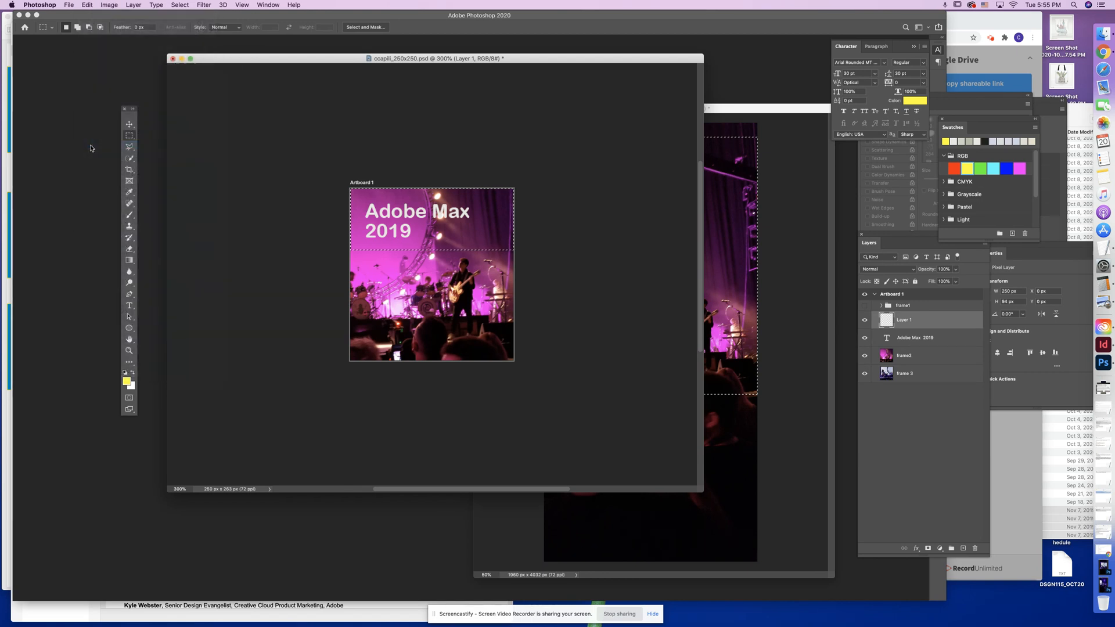
left_click(564, 281)
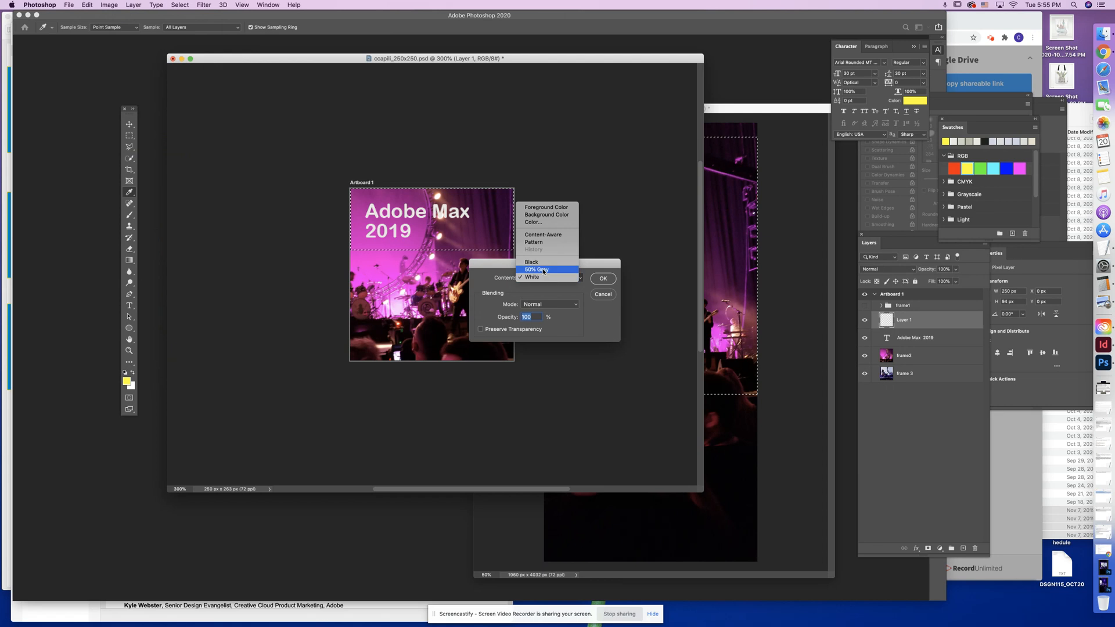
left_click(535, 207)
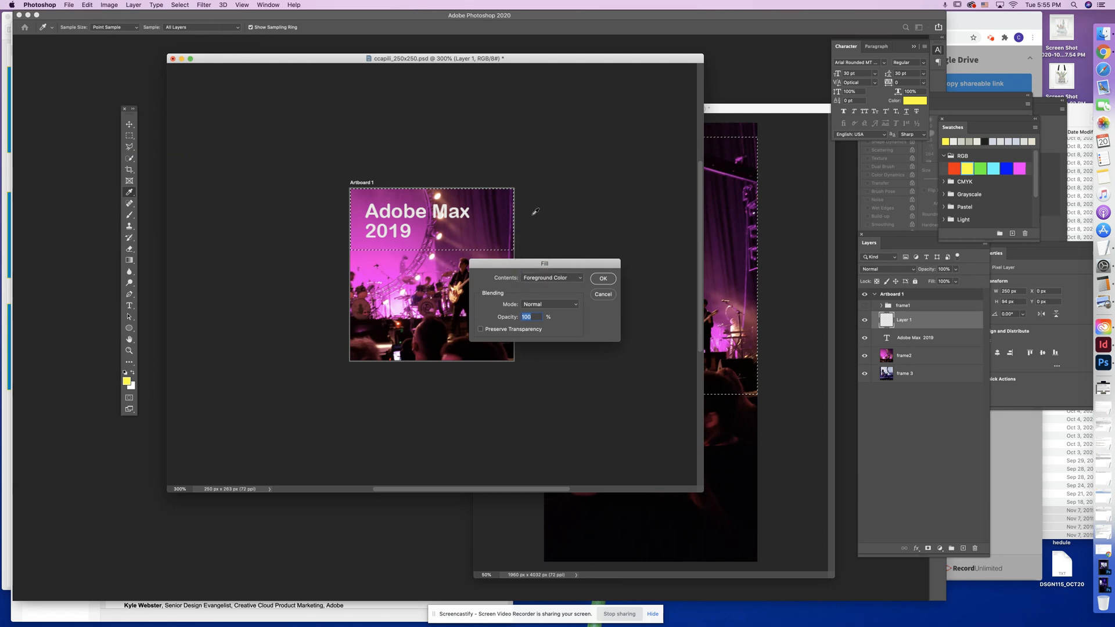
left_click(602, 279)
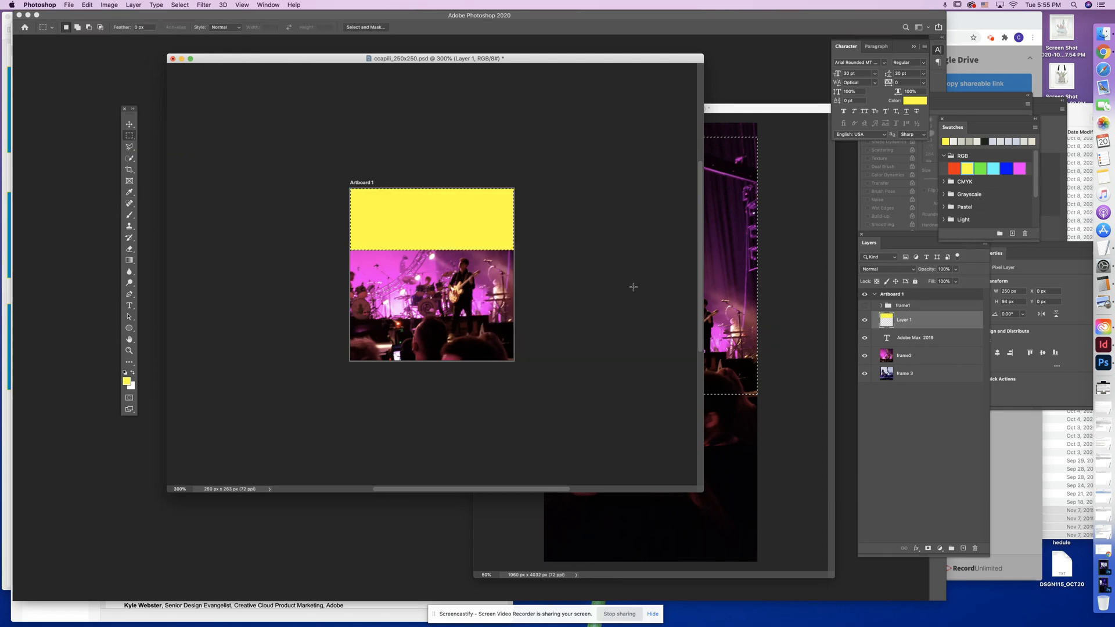
- Set the yellow band layer's blend mode to Subtract and place the "Adobe Max 2019" text layer above it
left_click(887, 270)
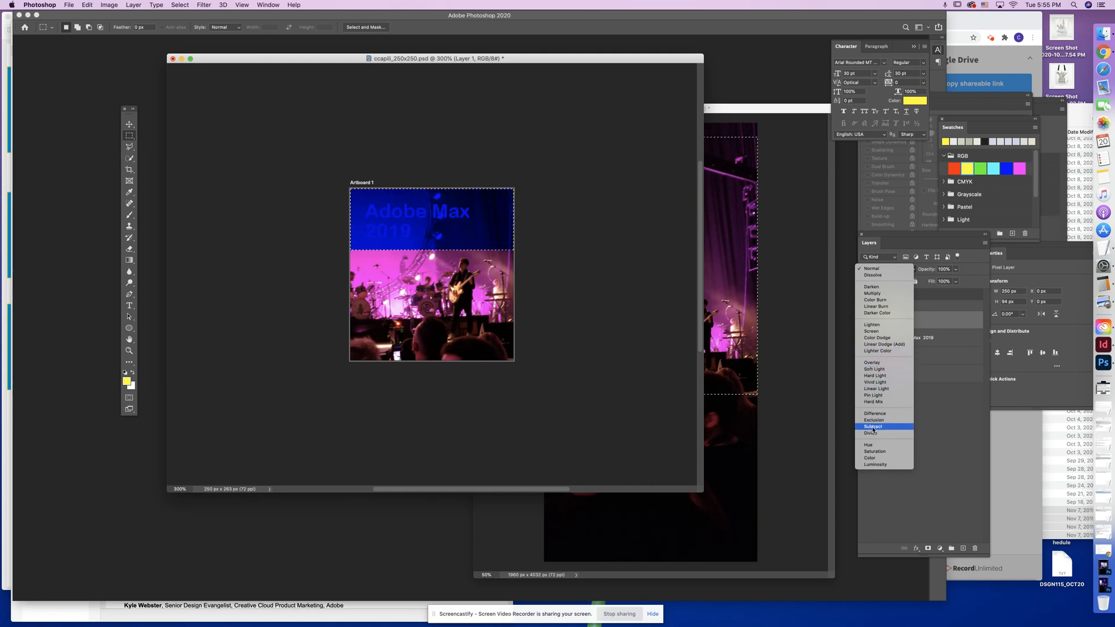
left_click(872, 427)
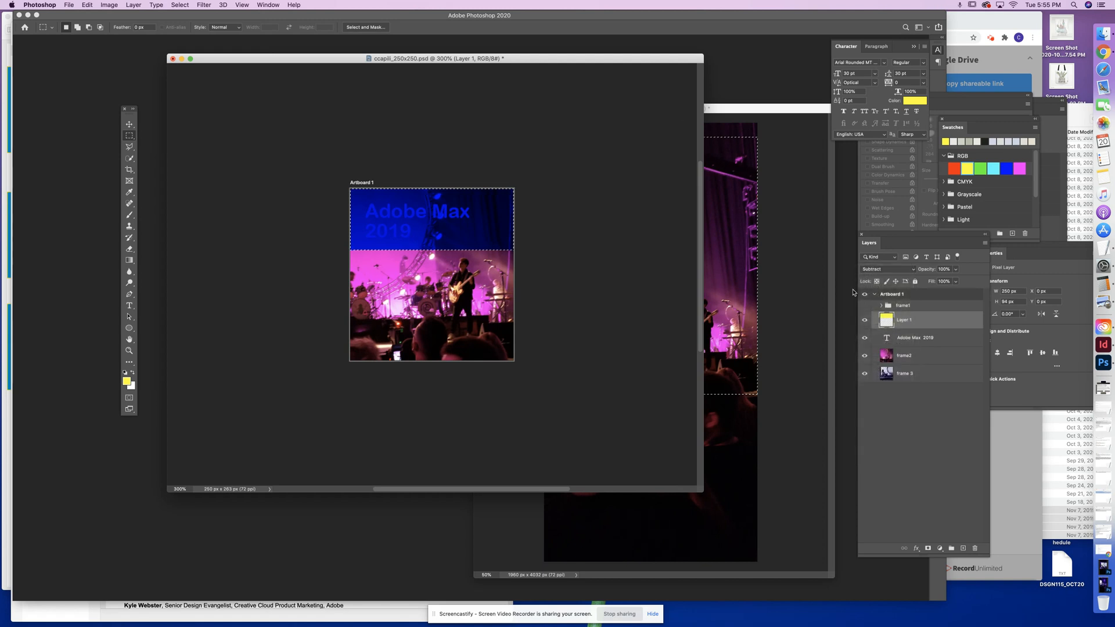
left_click_drag(945, 338, 944, 314)
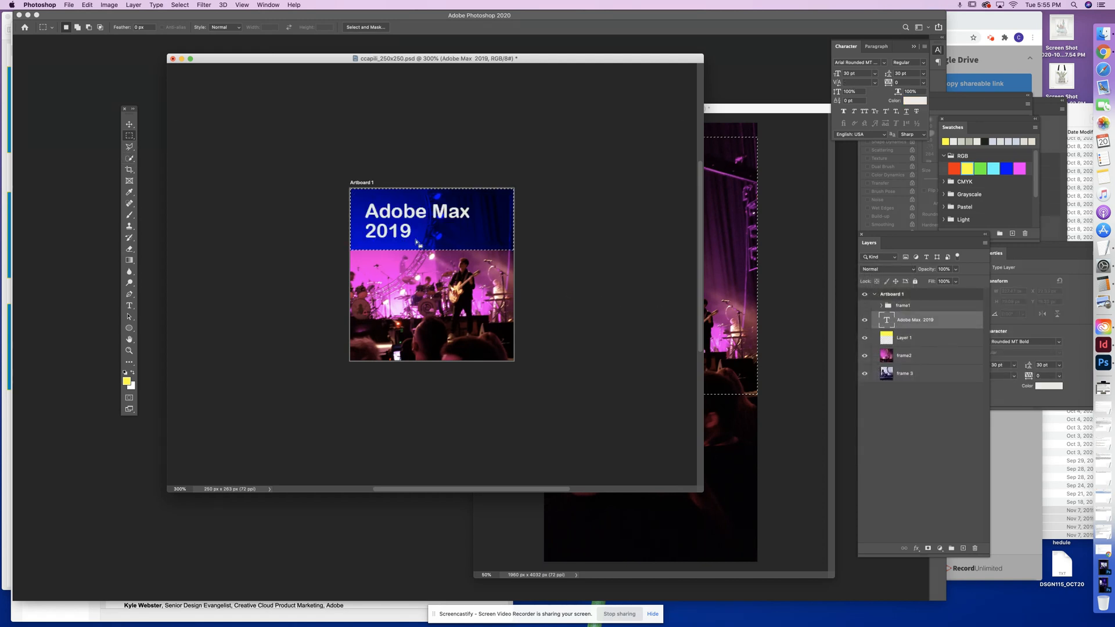
- Deselect the band, and rotate and enlarge the yellow Subtract layer to about 350 by 169 px so its lower edge slants up to the right
left_click(268, 155)
scroll(268, 155, "up", 1)
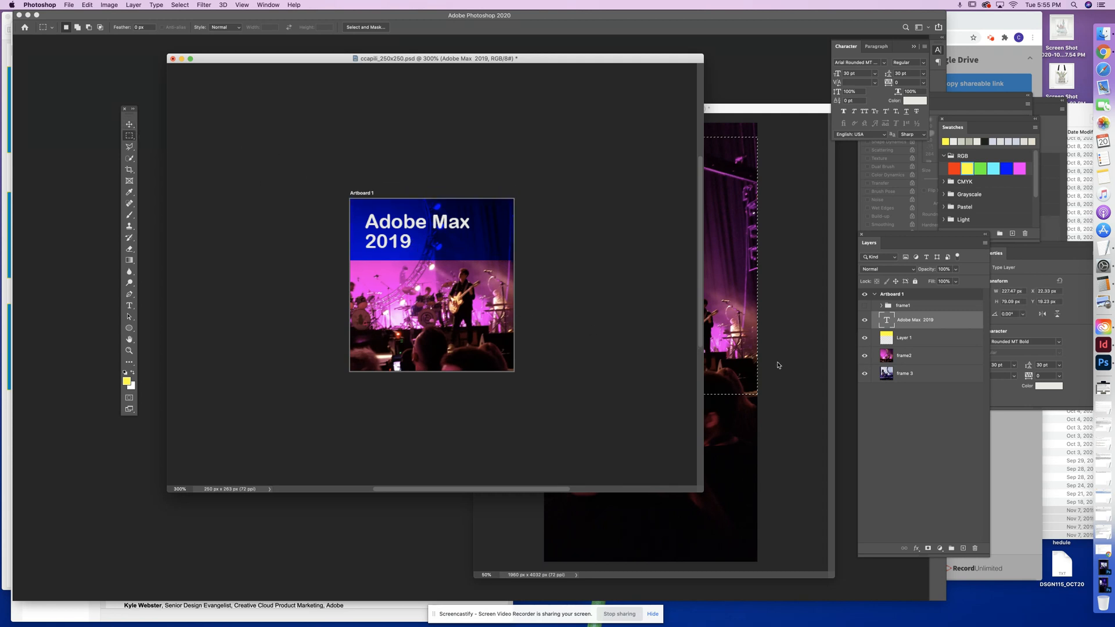
left_click(921, 339)
key("super+t")
left_click_drag(583, 242, 569, 219)
left_click_drag(518, 246, 548, 250)
left_click_drag(353, 251, 323, 253)
left_click_drag(428, 259, 423, 244)
key("Return")
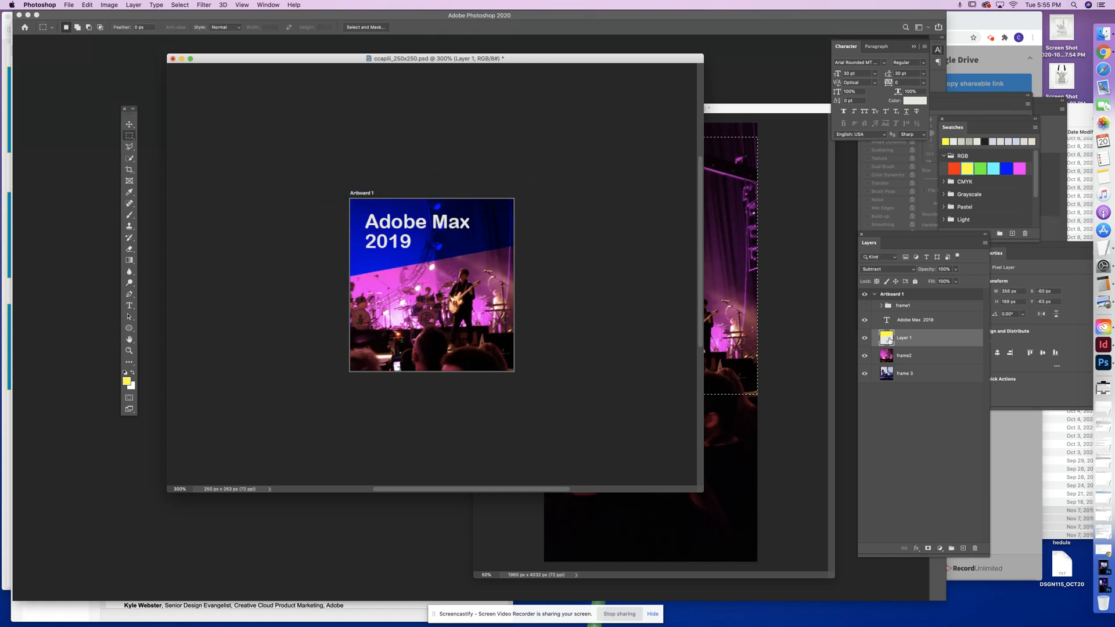
- Group the "Adobe Max 2019" text, Layer 1 and frame2 photo layers and name the group "frame2"
left_click(914, 322)
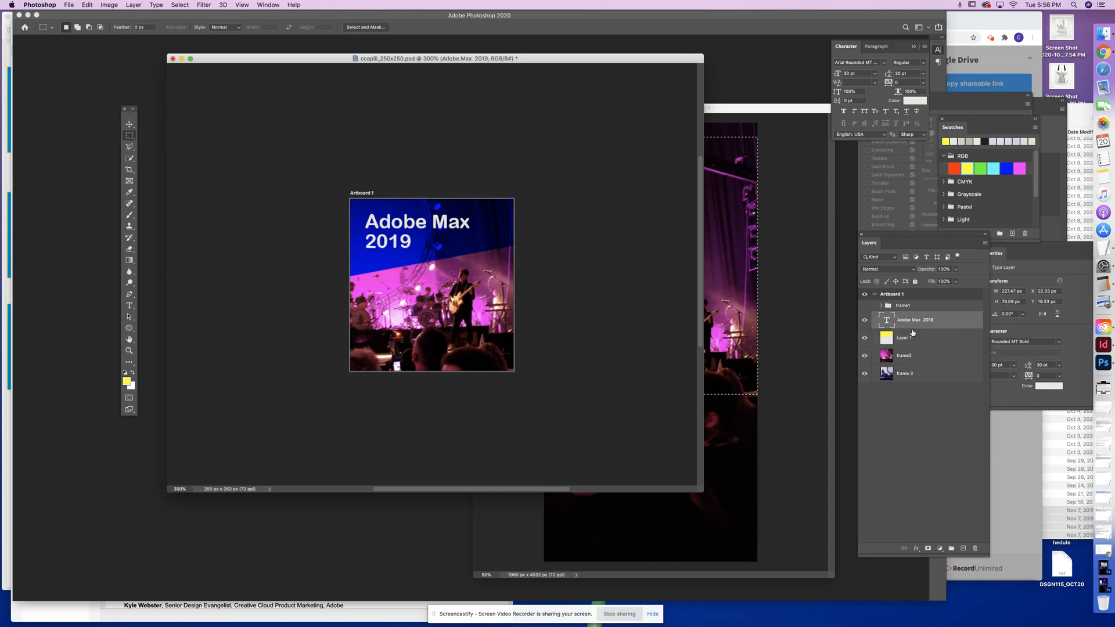
left_click(912, 337, "shift")
left_click(910, 353, "shift")
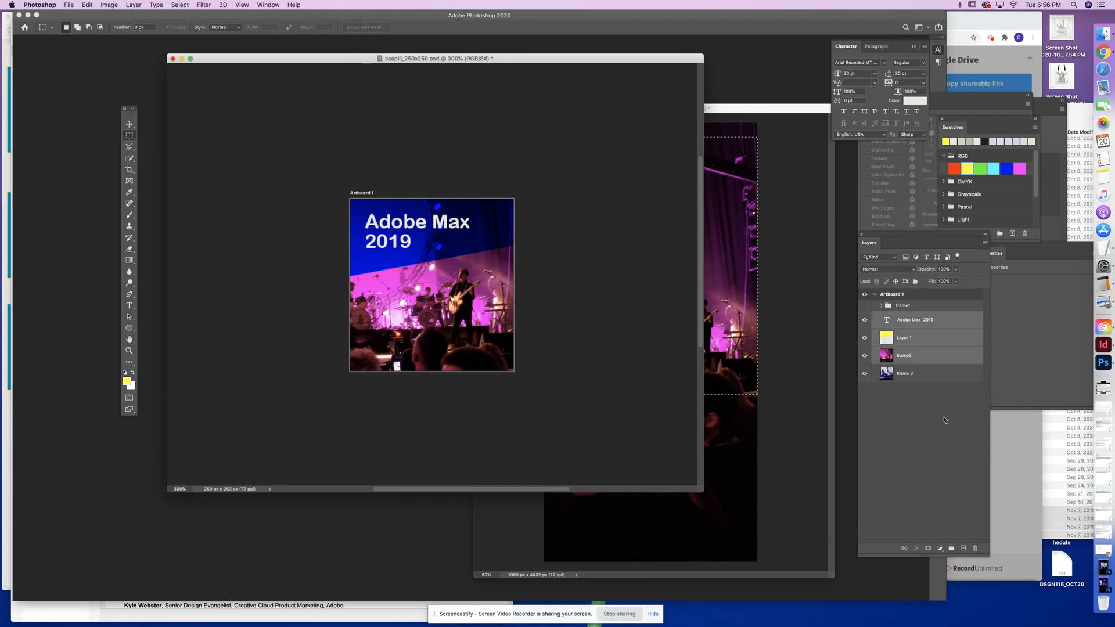
left_click(951, 550)
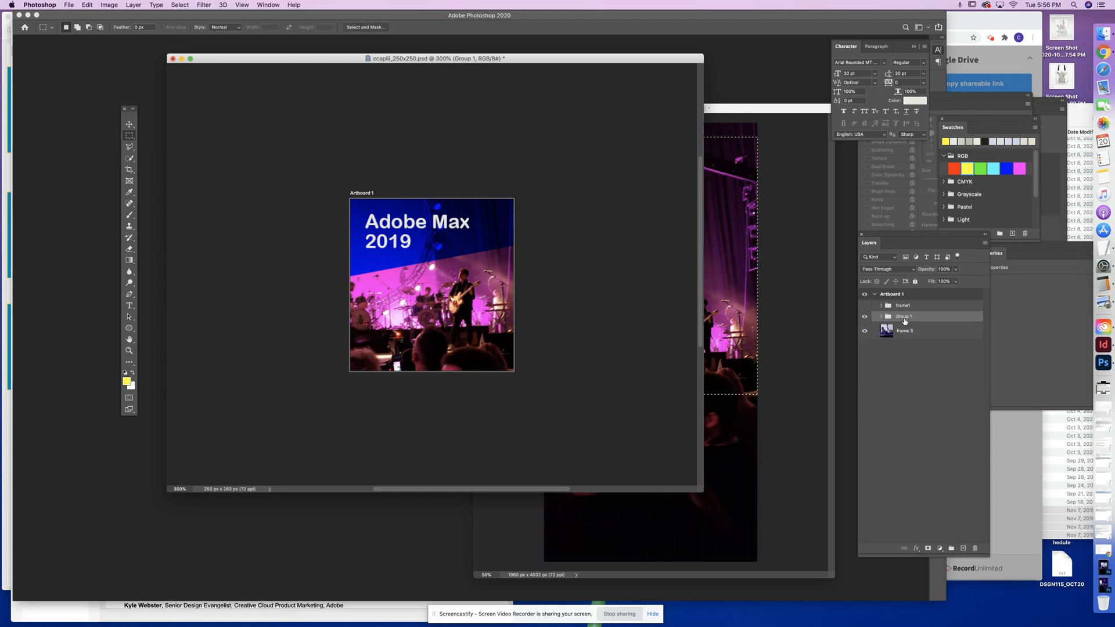
double_click(902, 316)
type("frame2")
key("Return")
- Hide the frame2 group and add a full-width text box reading "Father of the Bride" above the frame 3 photo
left_click(923, 335)
left_click(129, 306)
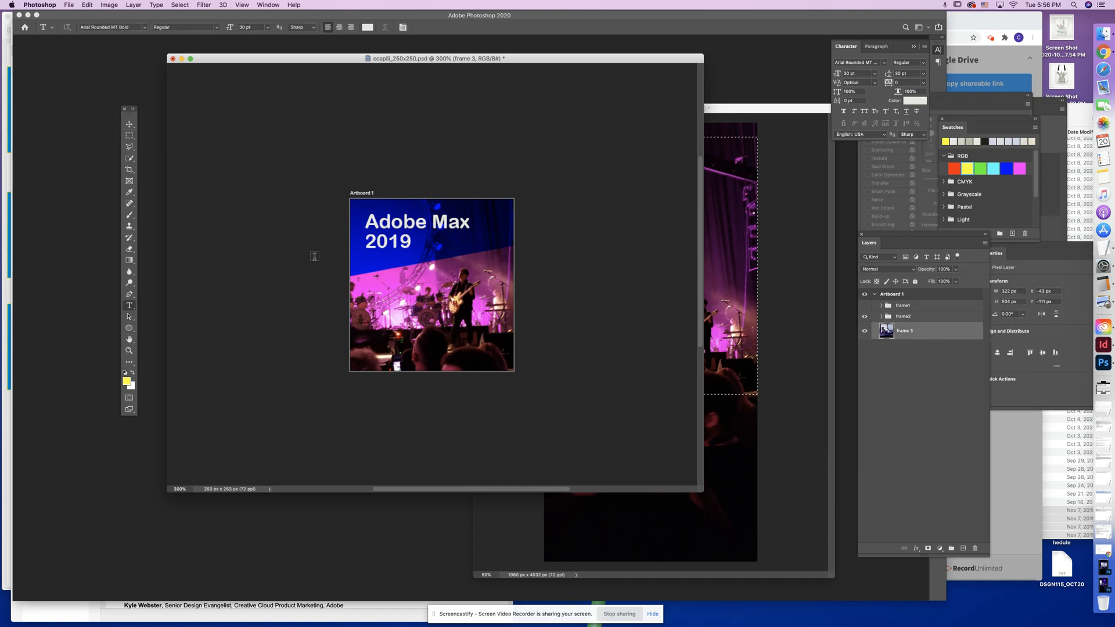
left_click(864, 317)
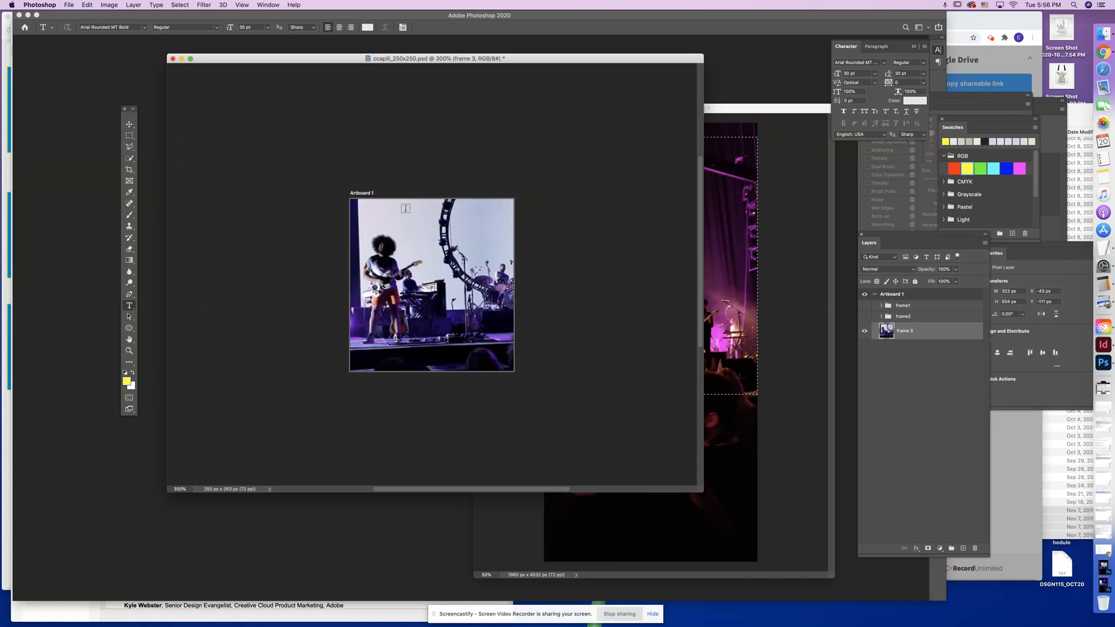
left_click_drag(351, 213, 511, 274)
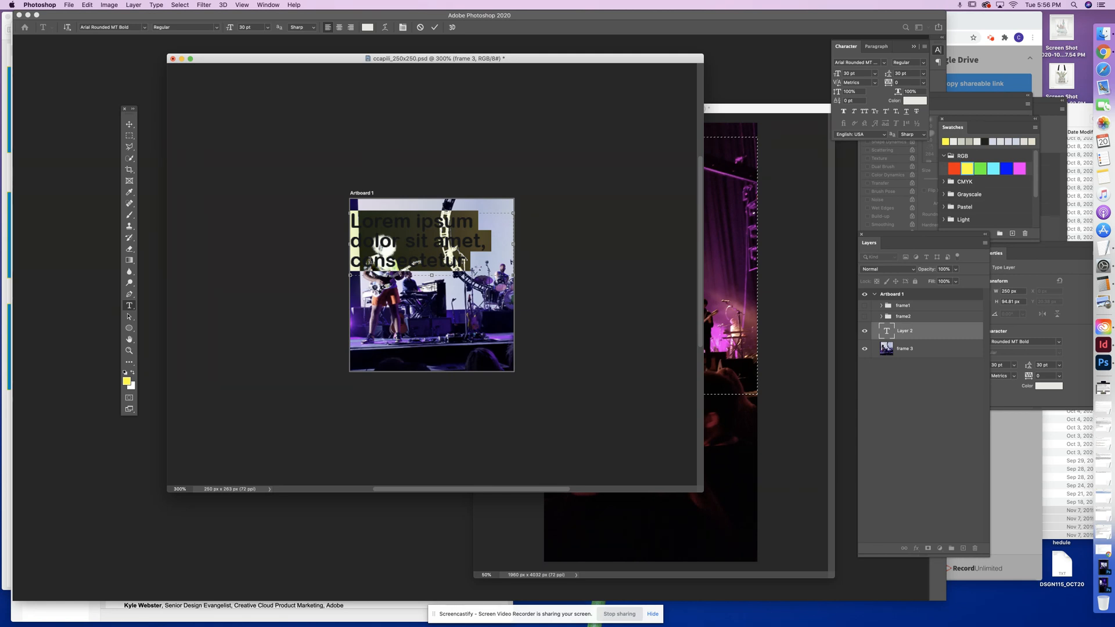
type("Lovw")
key("BackSpace")
type("e The")
key("BackSpace")
key("BackSpace")
key("BackSpace")
key("BackSpace")
key("BackSpace")
key("BackSpace")
key("BackSpace")
key("BackSpace")
type("Father of the Bride")
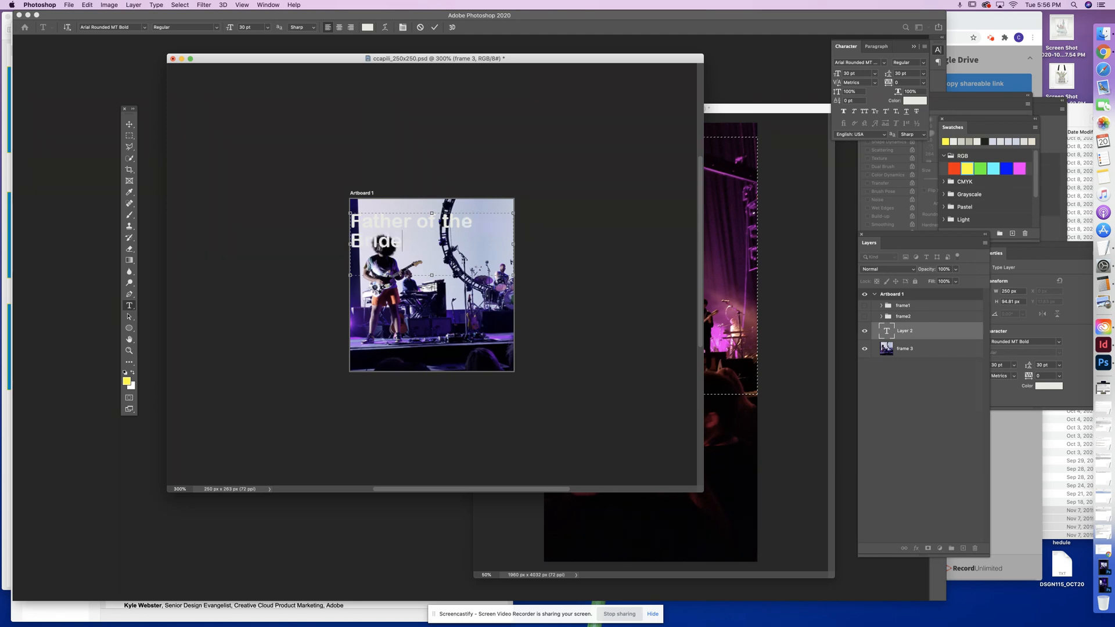
- Commit the "Father of the Bride" text and move it to the upper-right area of the artboard, clear of the guitarist
key("super+a")
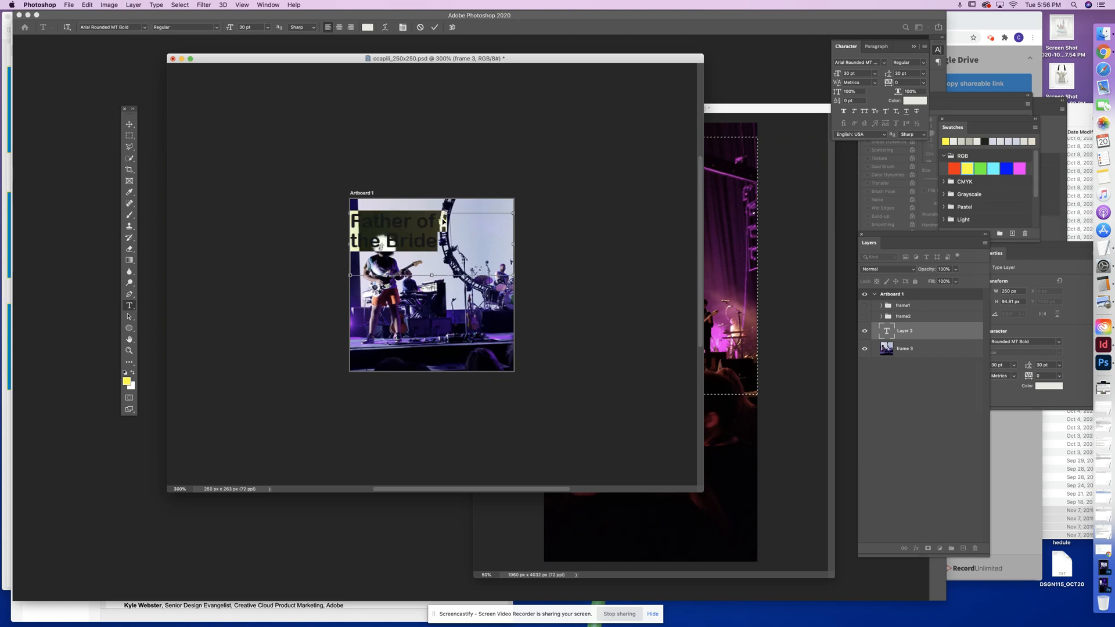
scroll(442, 220, "right", 5)
scroll(443, 221, "up", 4)
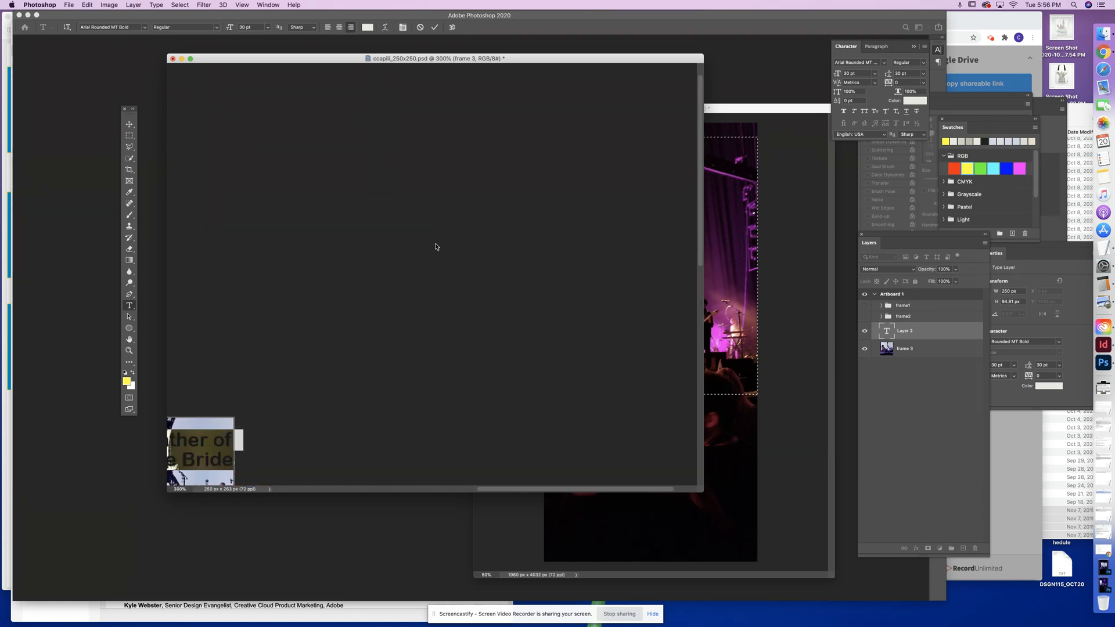
key("super+0")
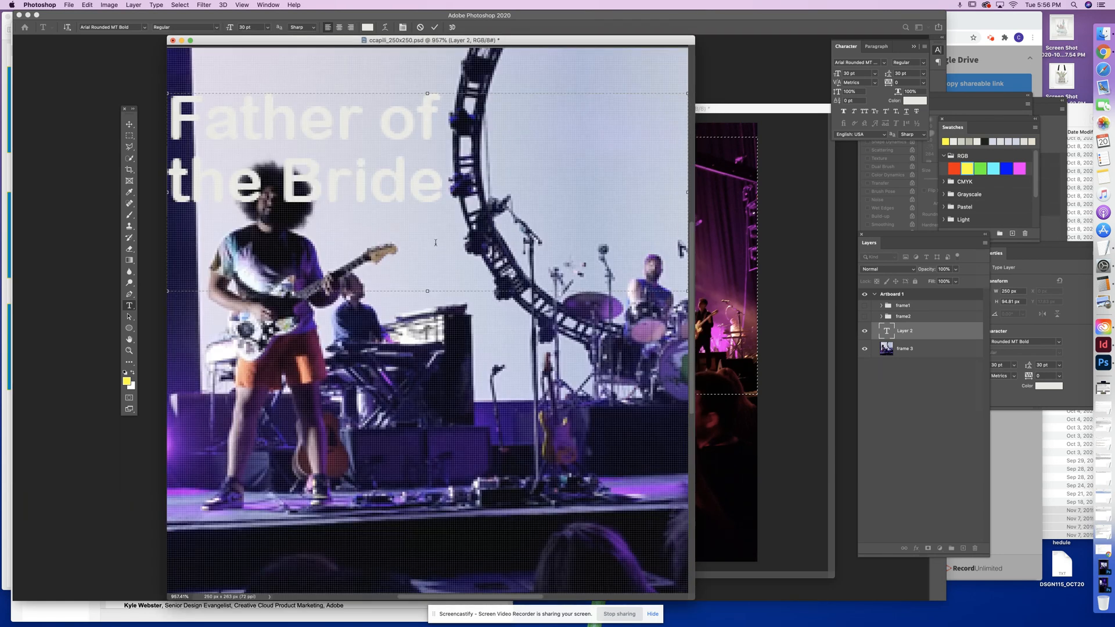
key("super+minus")
key("super+minus")
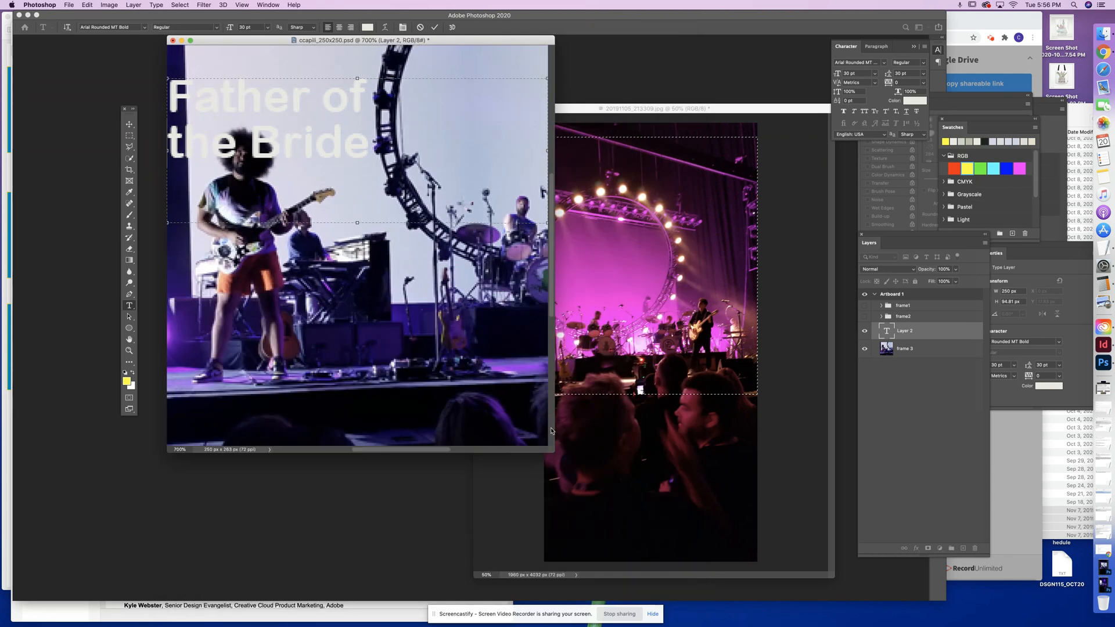
left_click_drag(552, 451, 787, 496)
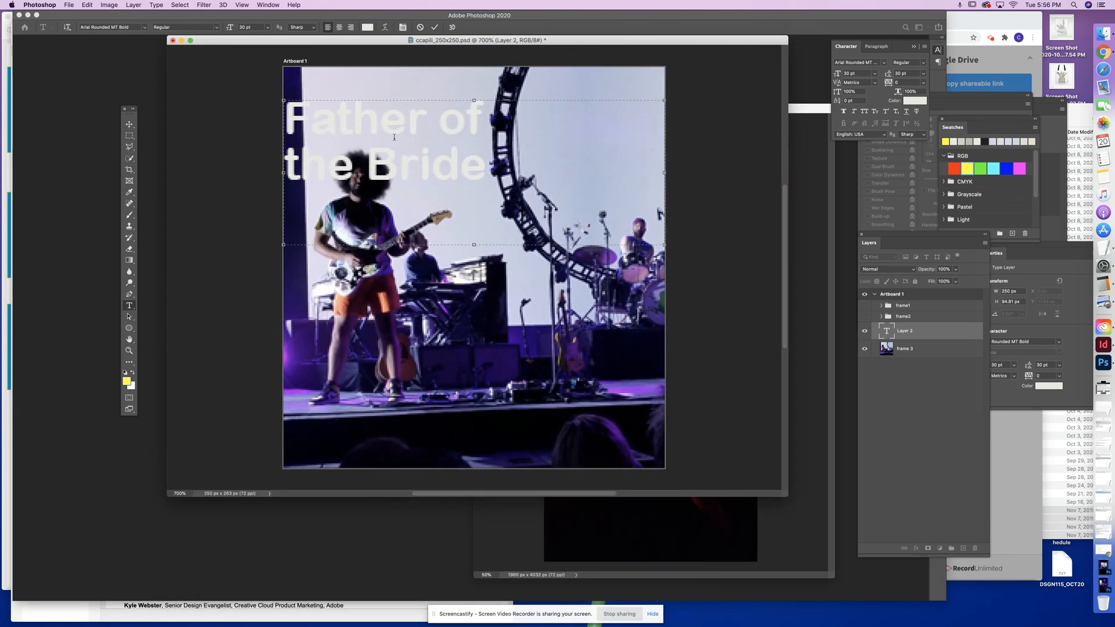
left_click(130, 135)
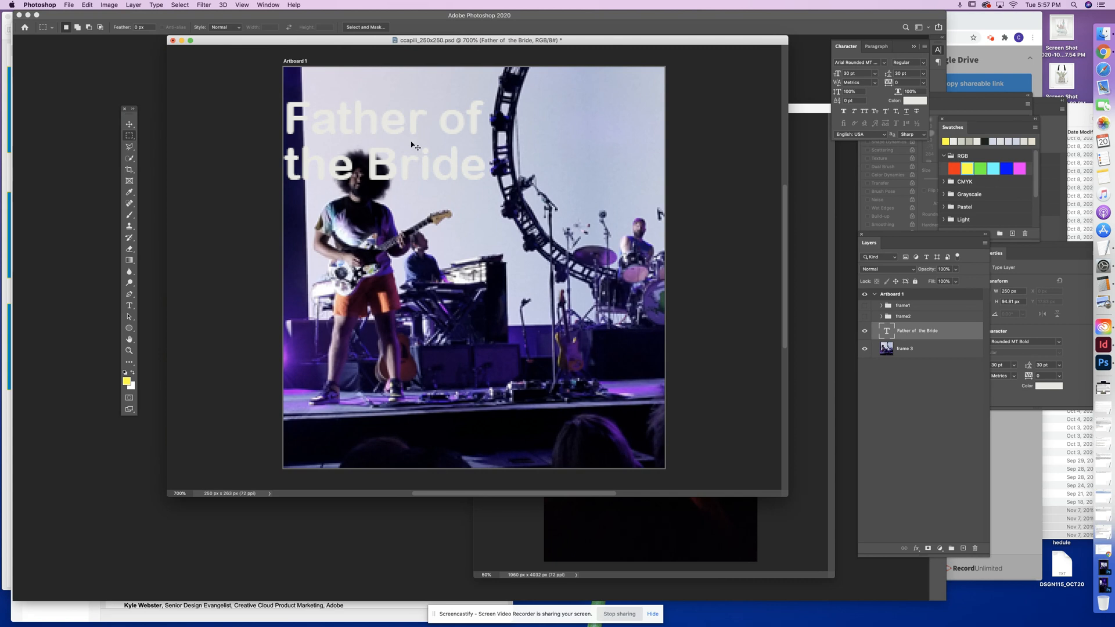
key("super+minus")
key("super+minus")
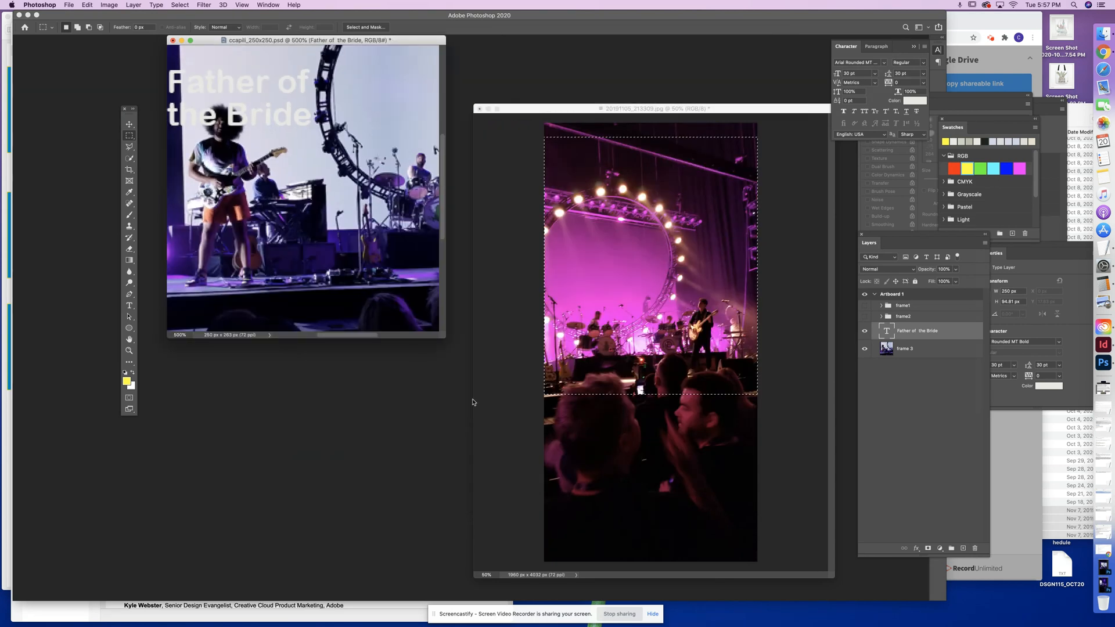
left_click_drag(444, 337, 775, 495)
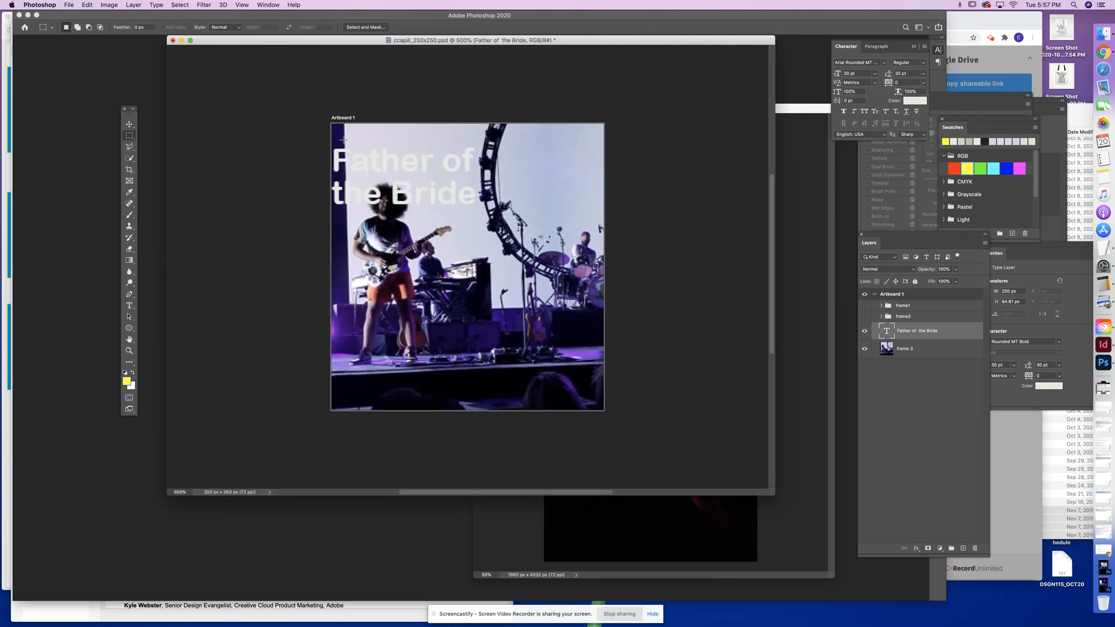
left_click(129, 124)
left_click_drag(391, 182, 495, 179)
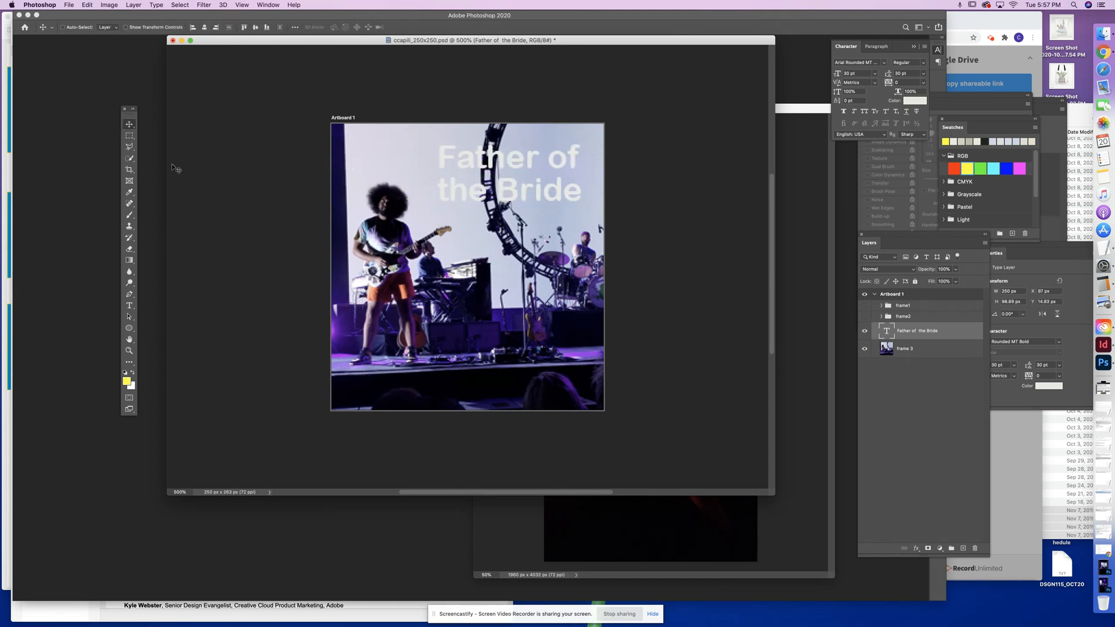
- Draw a yellow circle, scaled to about 227 px wide, over the artboard's upper-right corner and set its blend mode to Color Burn
left_click(129, 329)
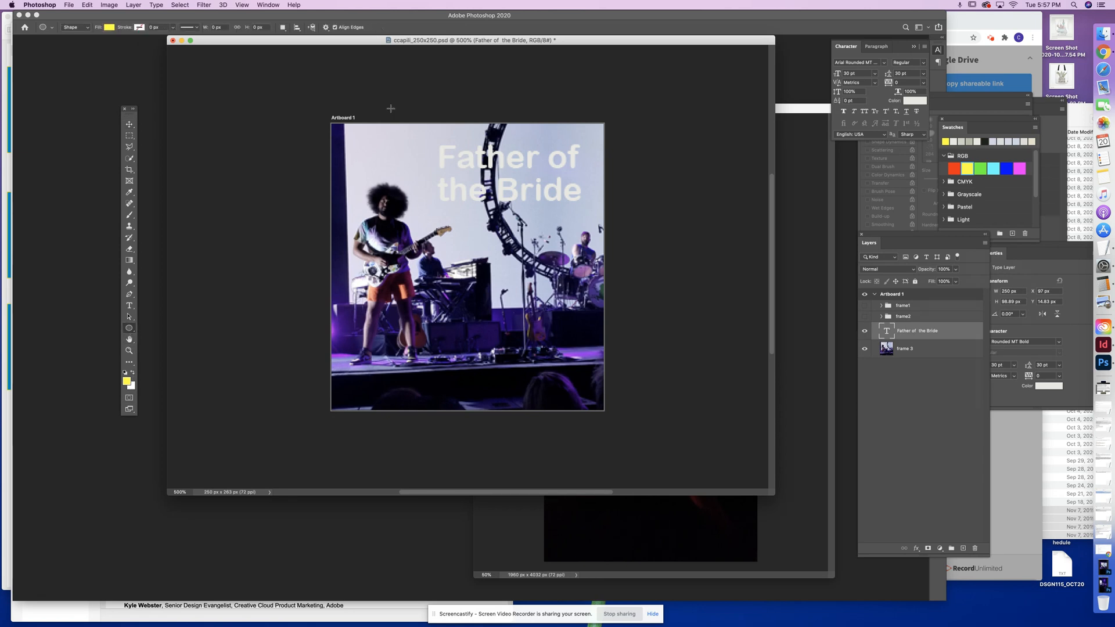
left_click_drag(422, 81, 613, 261)
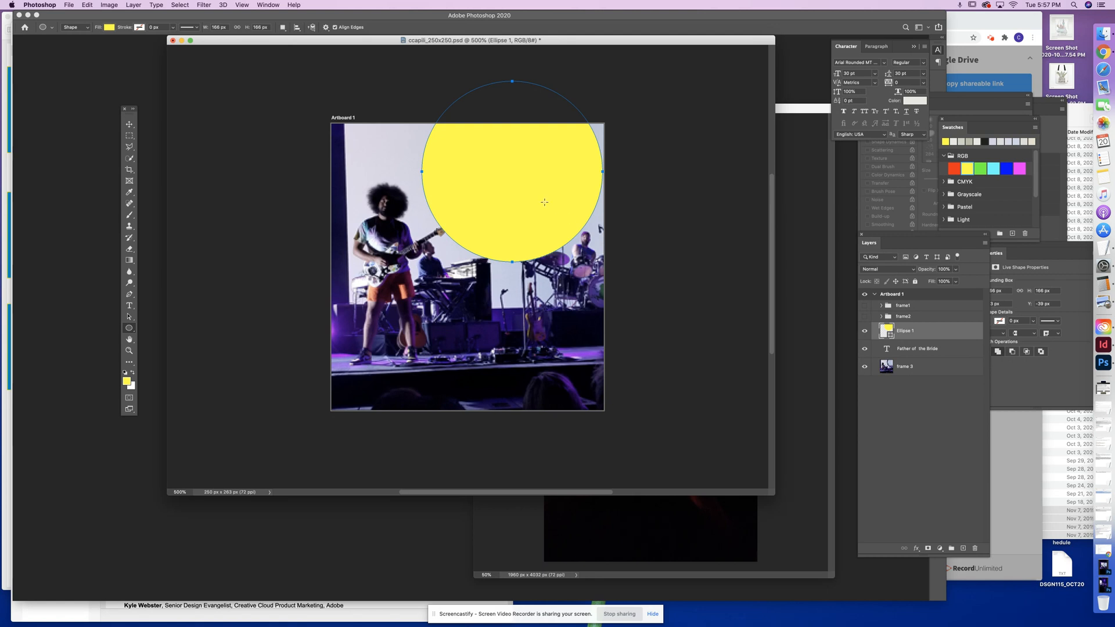
key("super+t")
left_click_drag(605, 263, 668, 328)
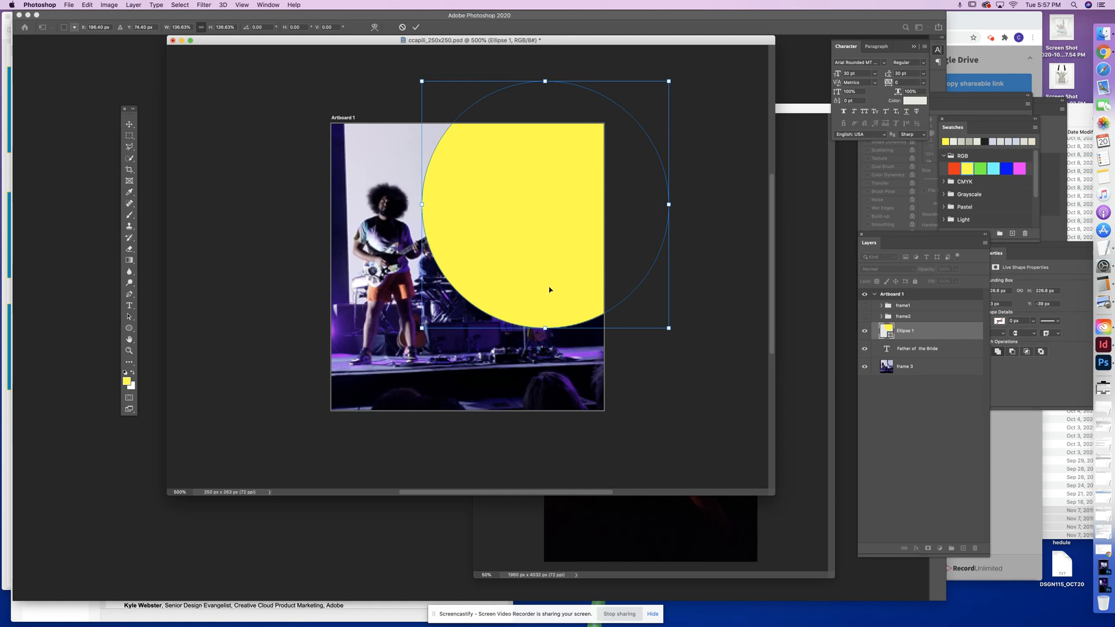
key("Return")
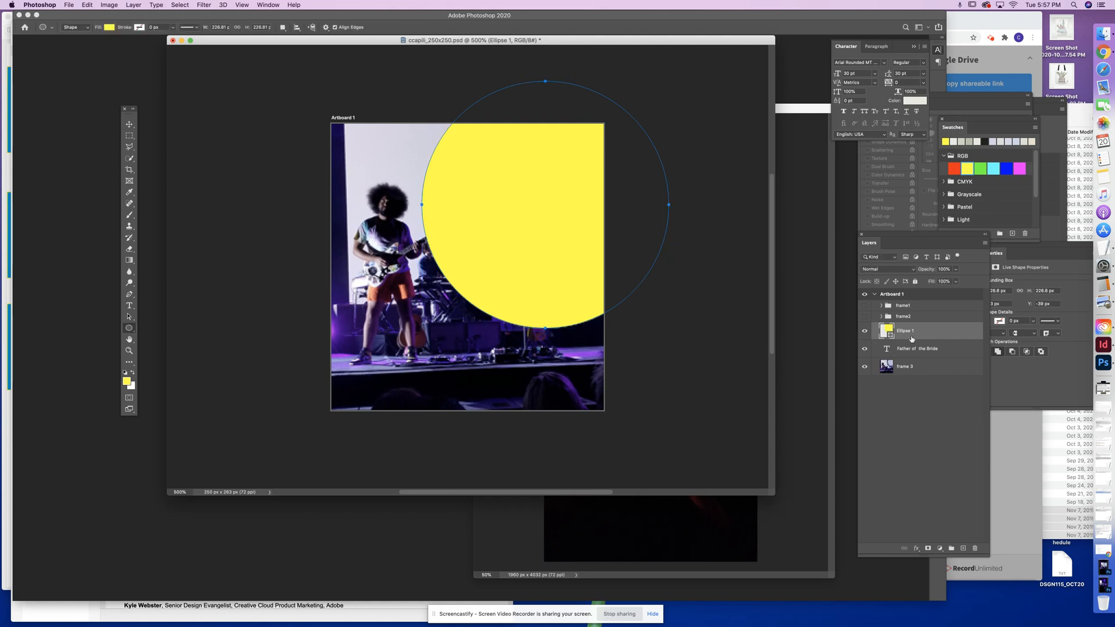
left_click(880, 268)
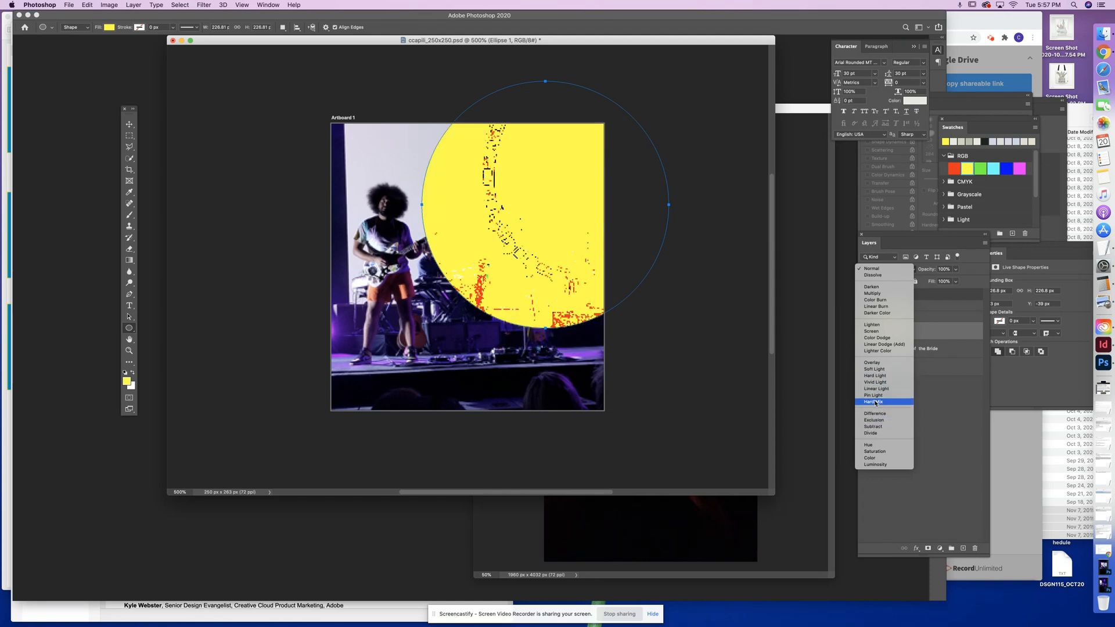
left_click(877, 299)
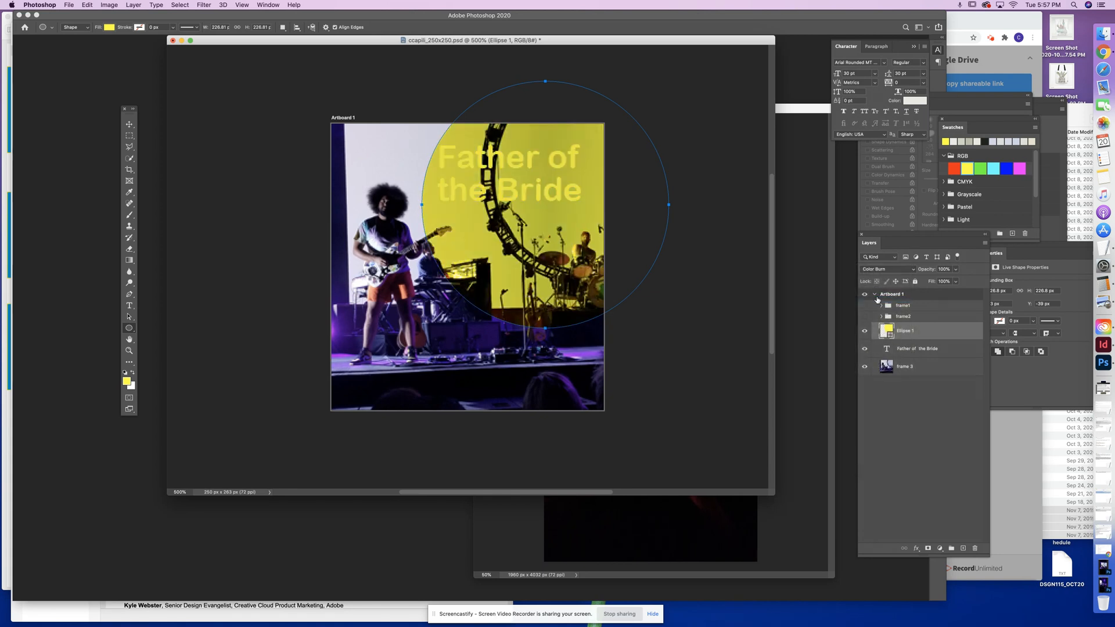
- Place the "Father of the Bride" layer above the circle and move the text slightly down and right
left_click_drag(918, 350, 917, 327)
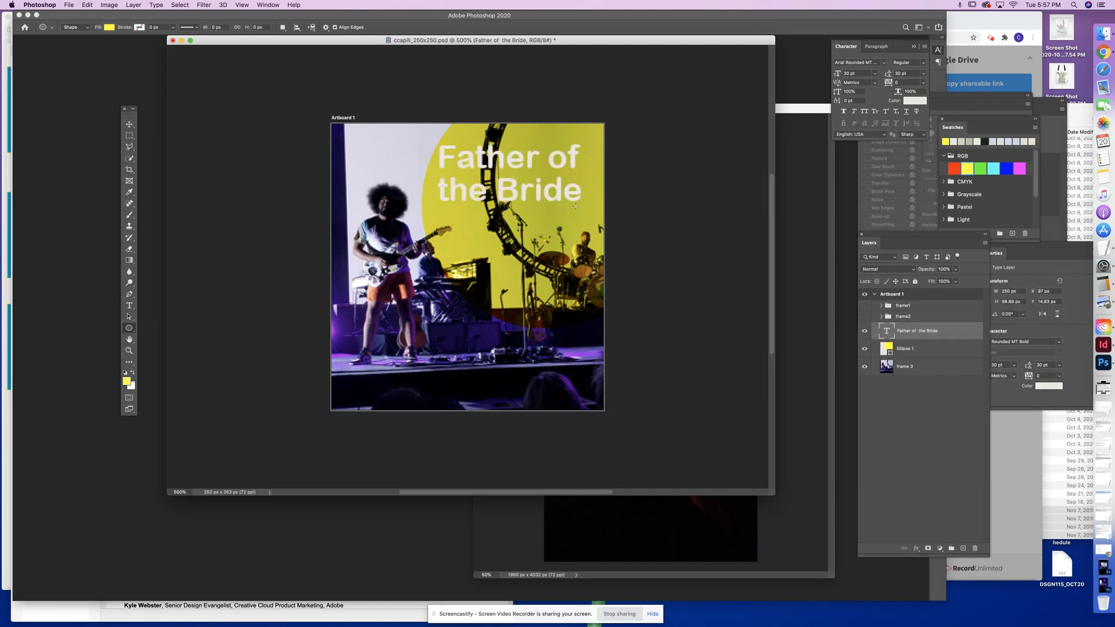
key("v")
left_click_drag(525, 207, 533, 227)
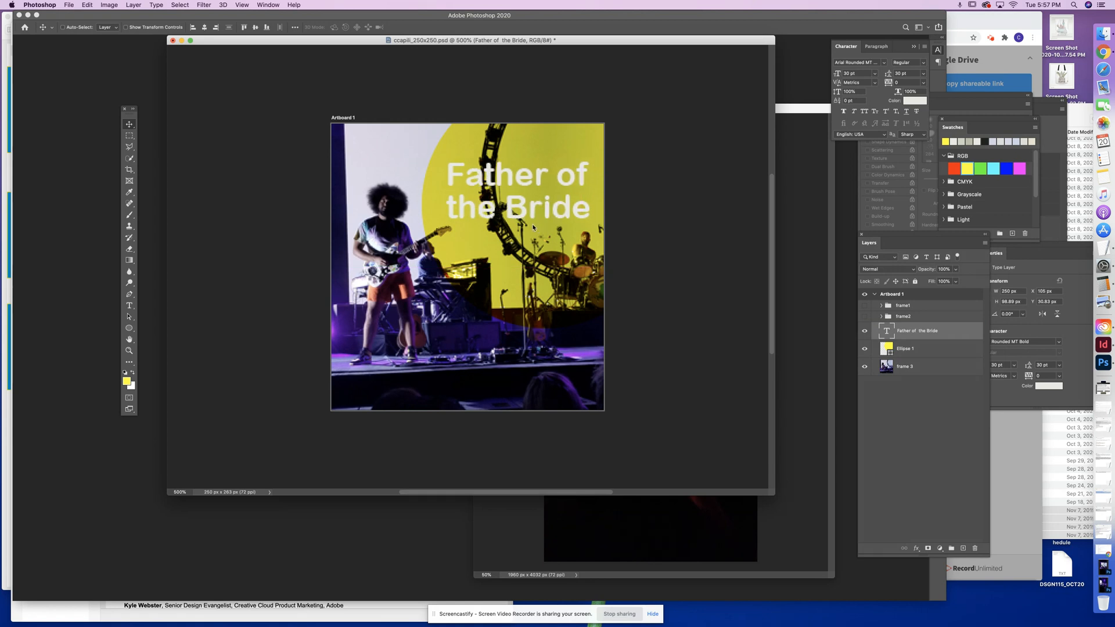
- Group the "Father of the Bride" text, Ellipse 1 and frame 3 photo layers and name the group "frame 3"
left_click(916, 351, "shift")
left_click(933, 368, "shift")
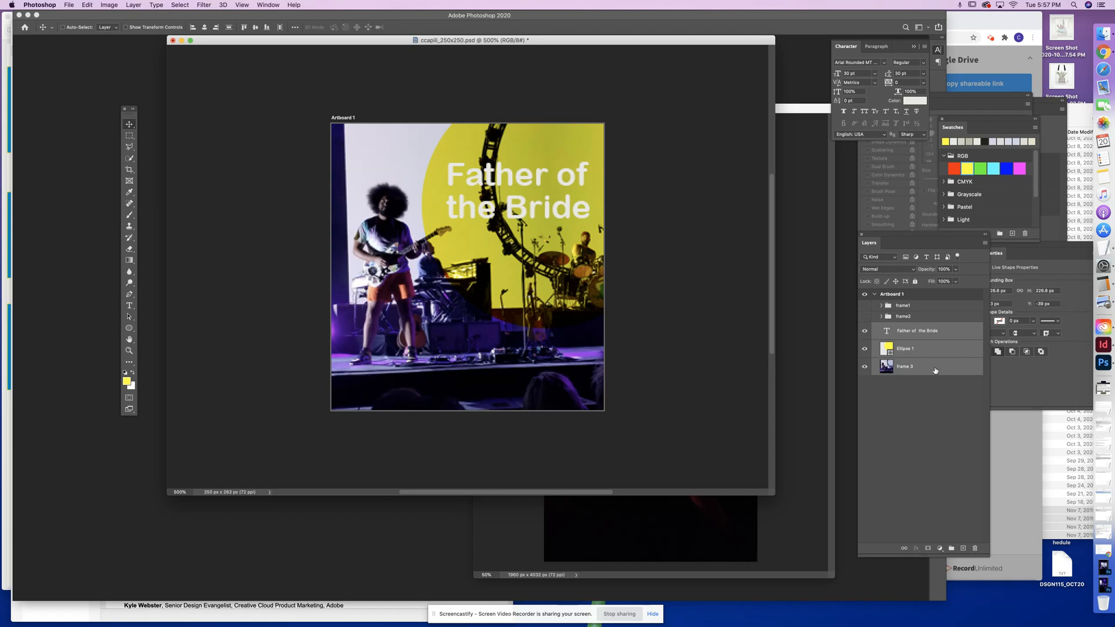
left_click(951, 548)
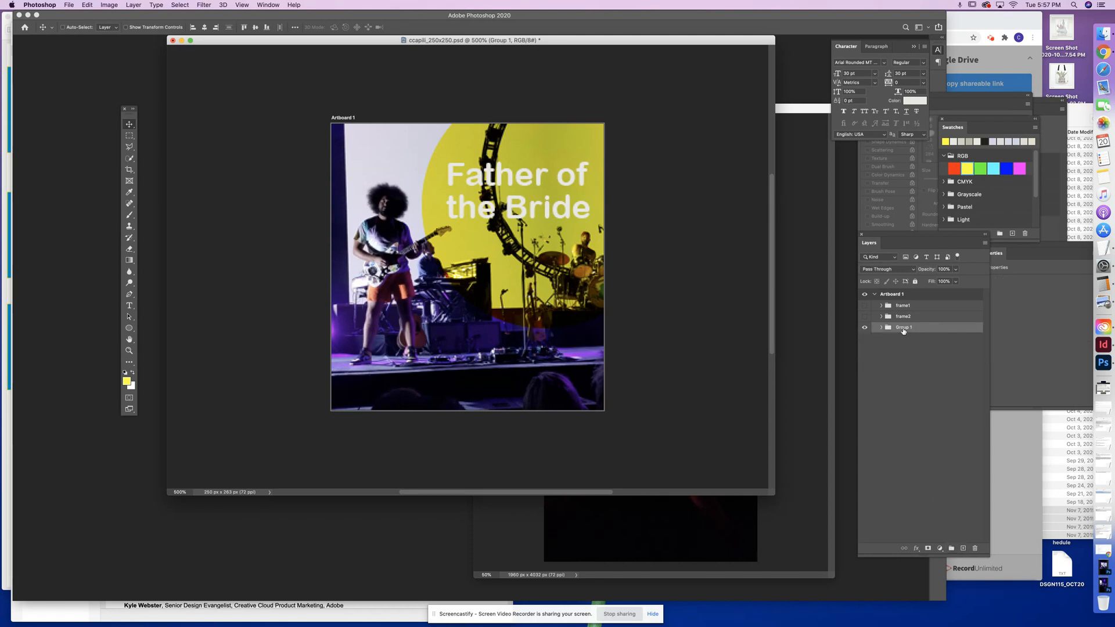
double_click(903, 328)
type("frame 3")
key("Return")
- Preview the frame1, frame2 and frame 3 groups one at a time by toggling their visibility
left_click(864, 328)
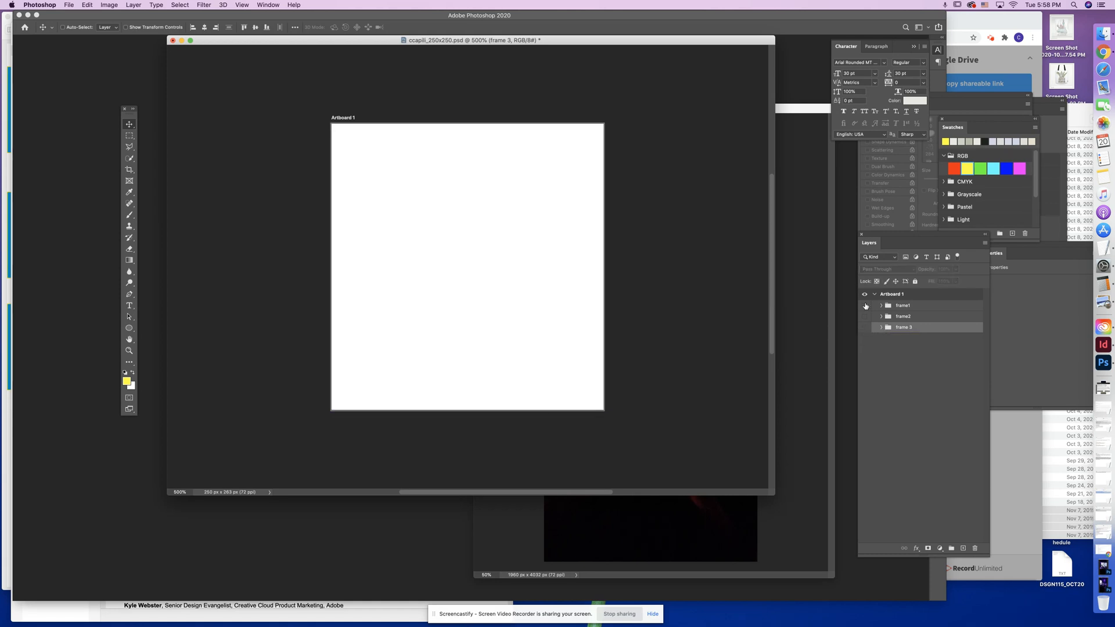
left_click(865, 308)
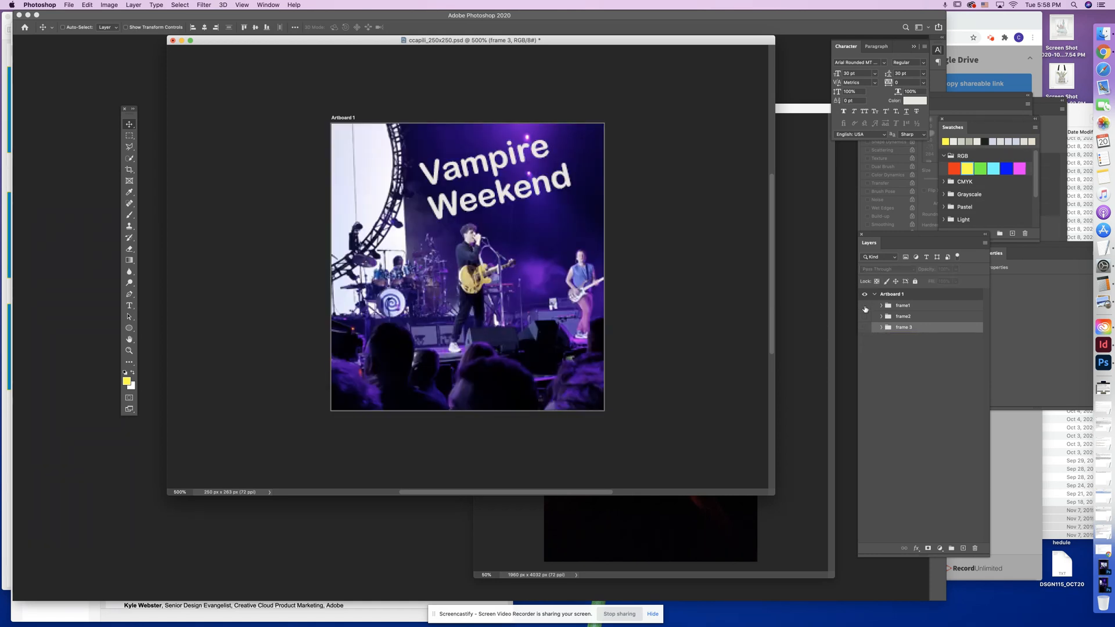
left_click(864, 307)
left_click(864, 317)
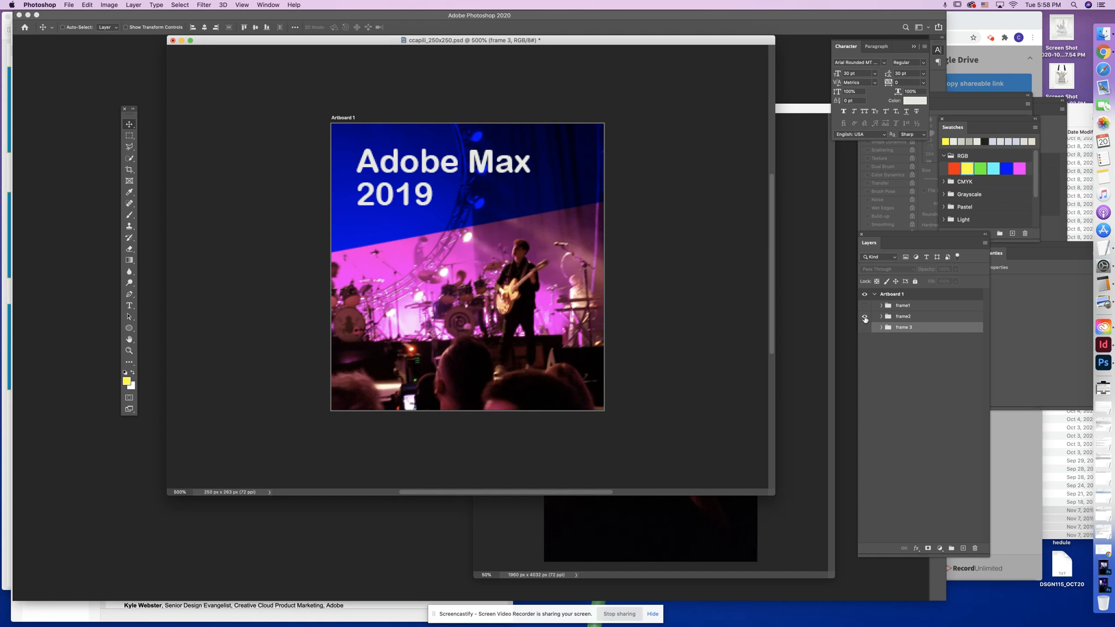
left_click(864, 317)
left_click(864, 328)
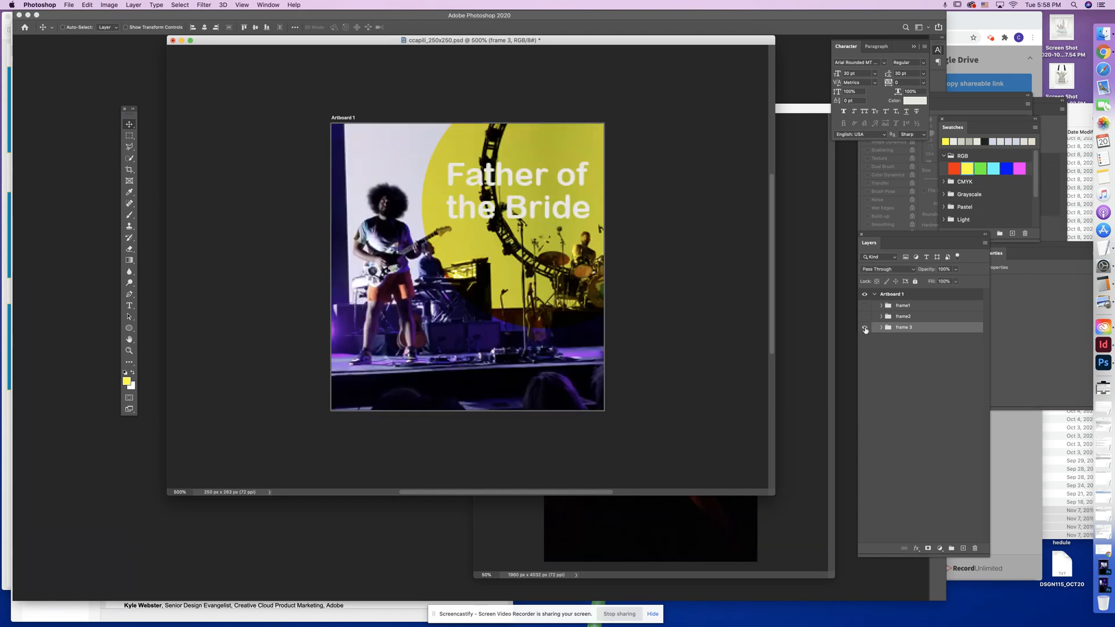
- Make the frame2 and frame1 groups visible along with frame 3 and save the document
left_click(864, 317)
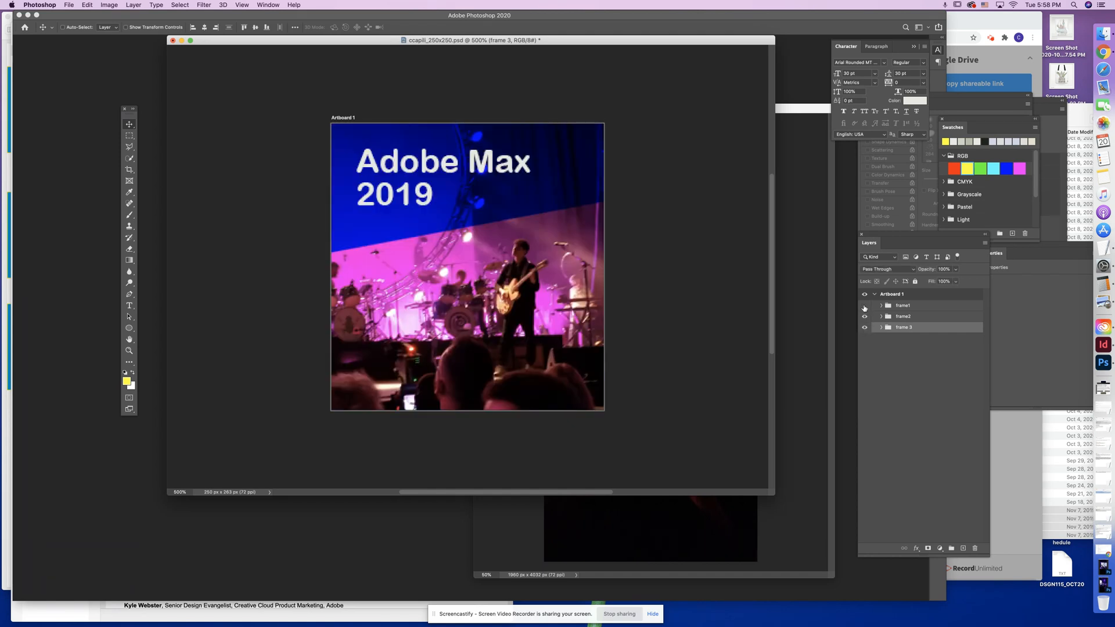
left_click(865, 306)
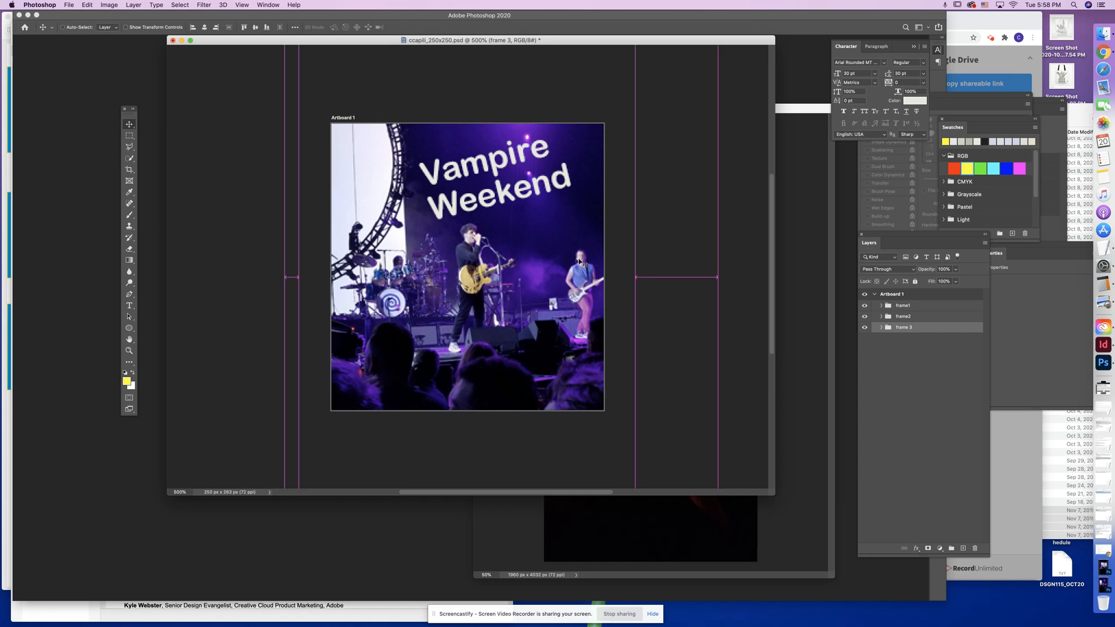
key("super+s")
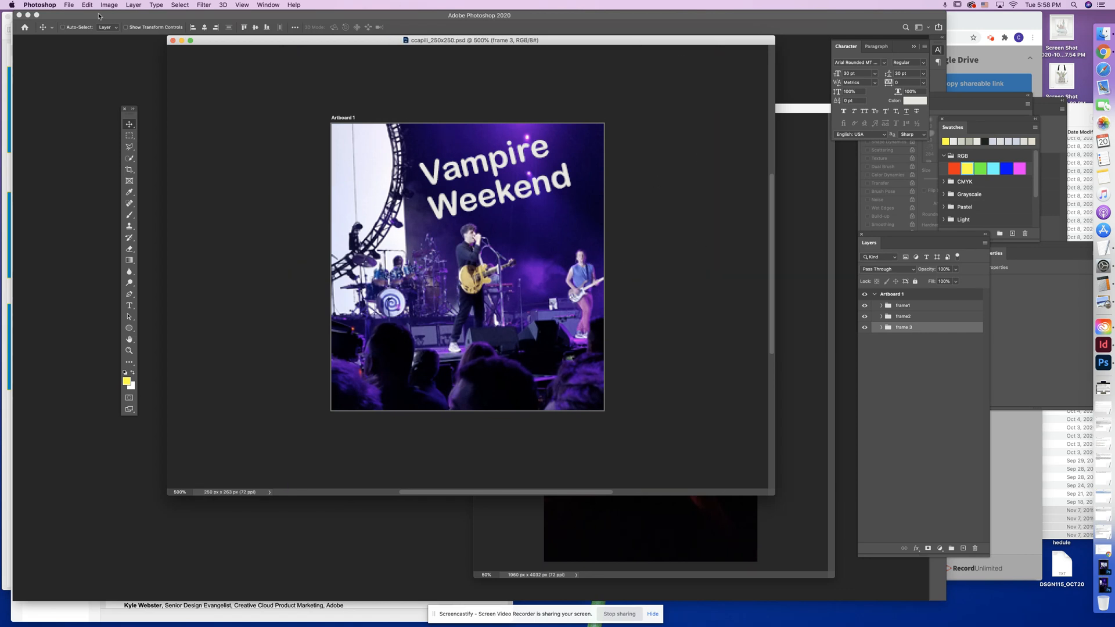
- Show the Timeline and uncover it by closing the 20191105_213309.jpg photo and making the application window smaller
left_click(268, 5)
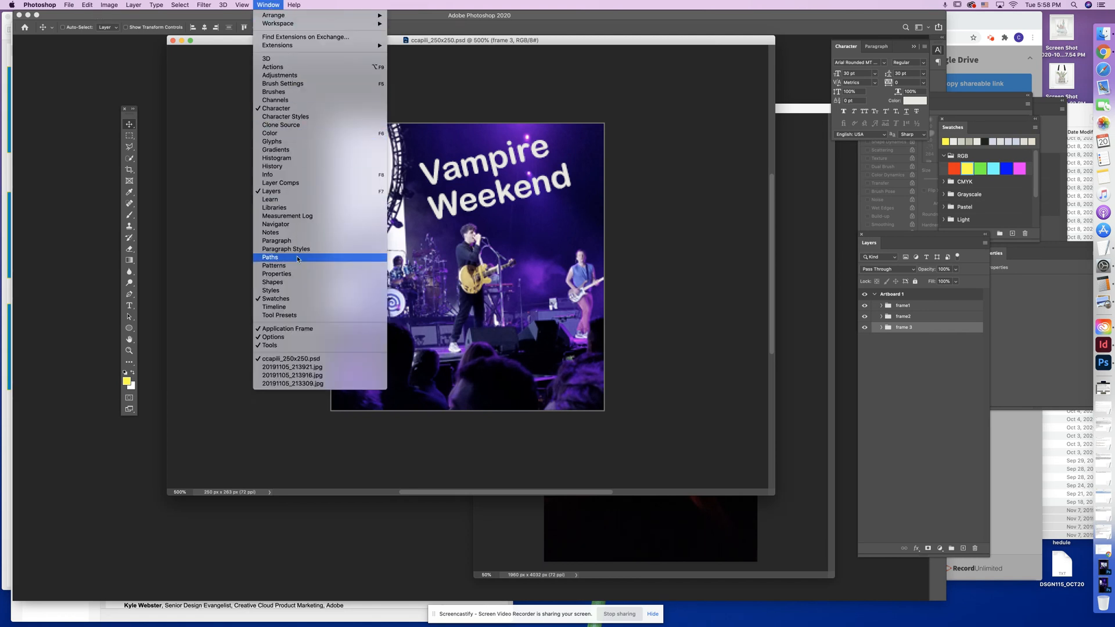
left_click(298, 307)
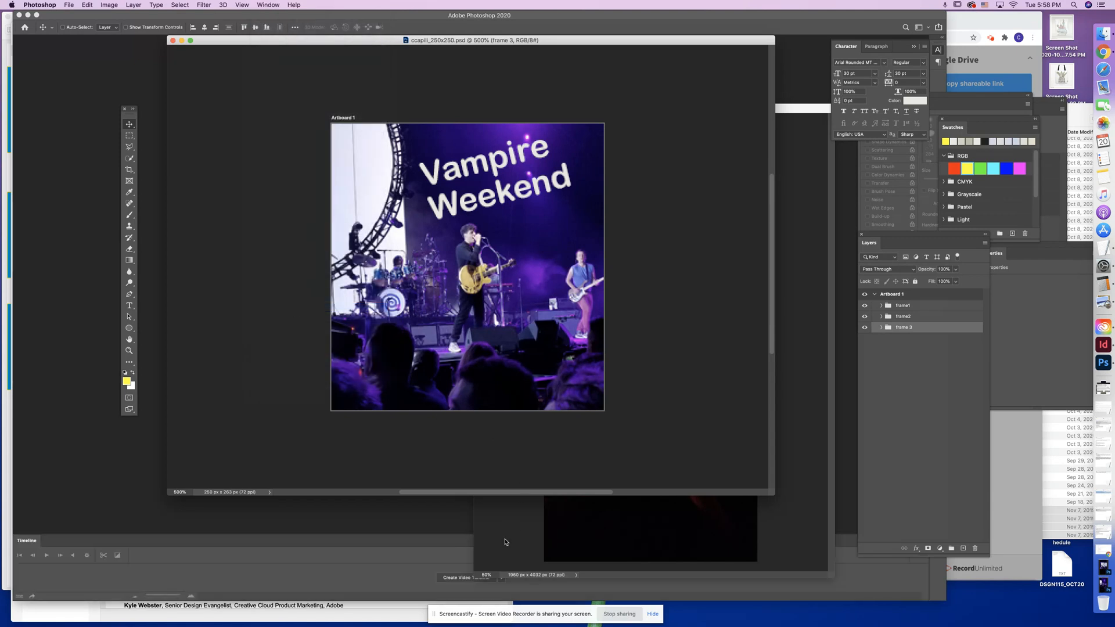
left_click(800, 109)
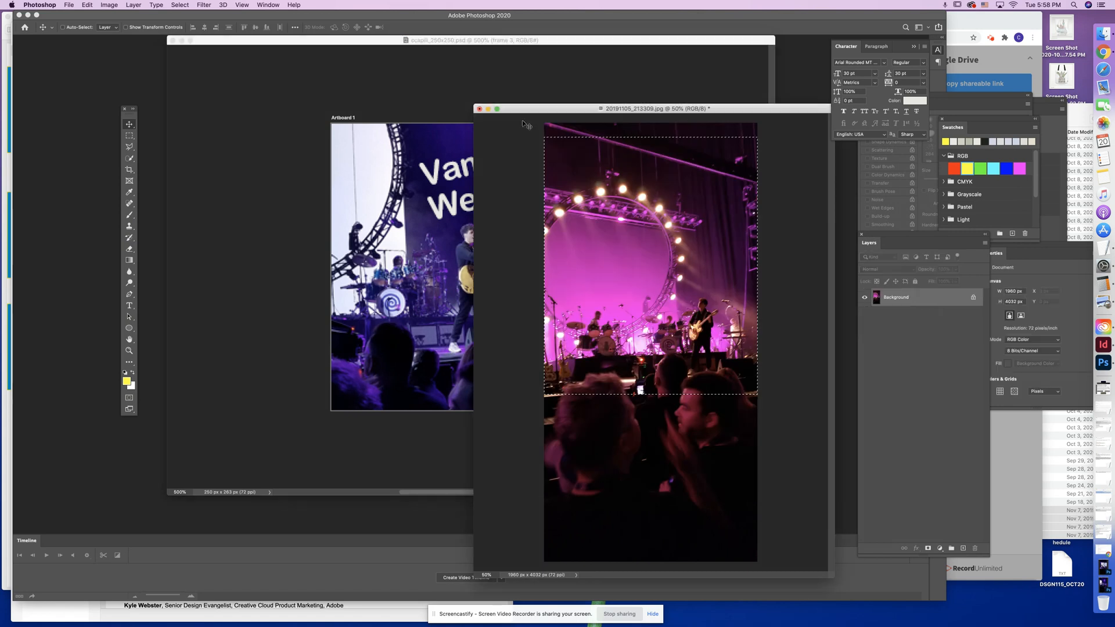
left_click(479, 109)
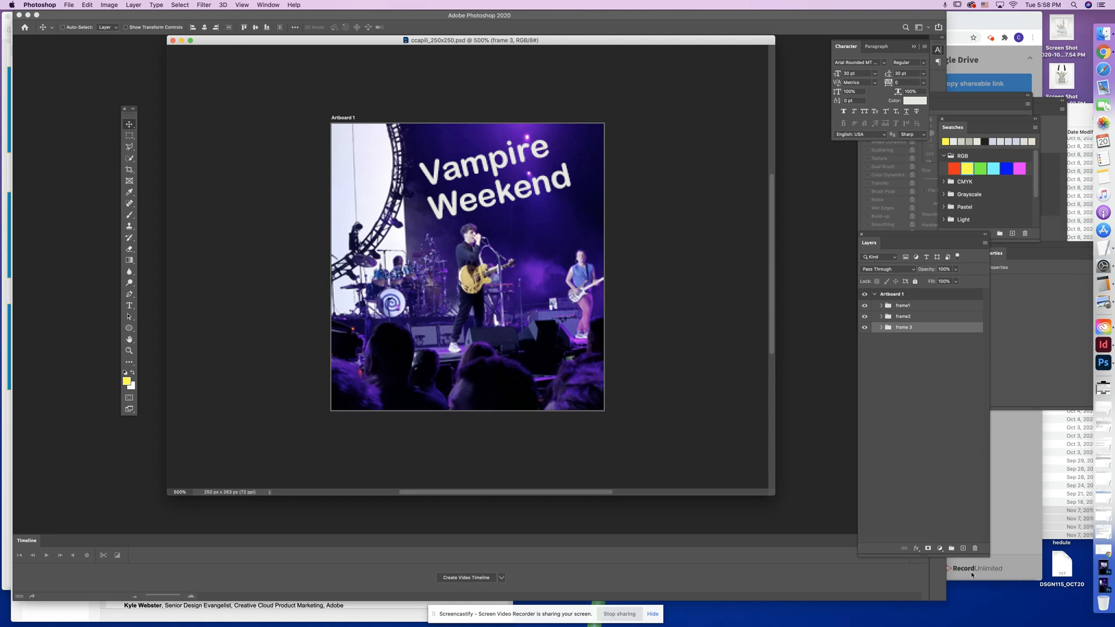
left_click_drag(944, 598, 851, 588)
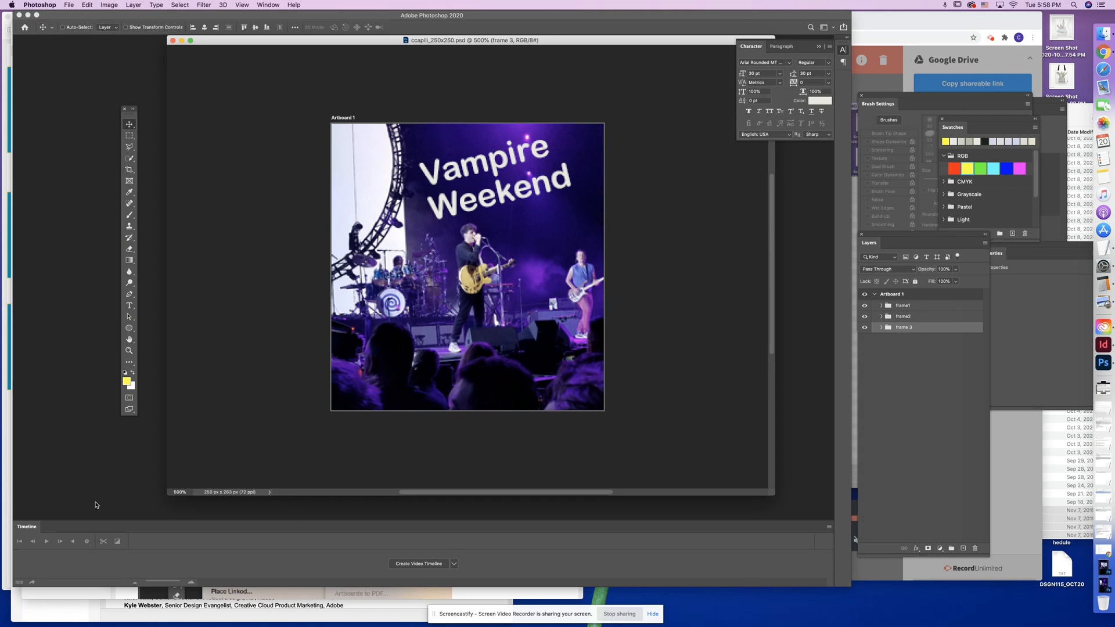
- Create a timeline converted to frame animation, and float the widened Timeline panel below the artboard
left_click(421, 565)
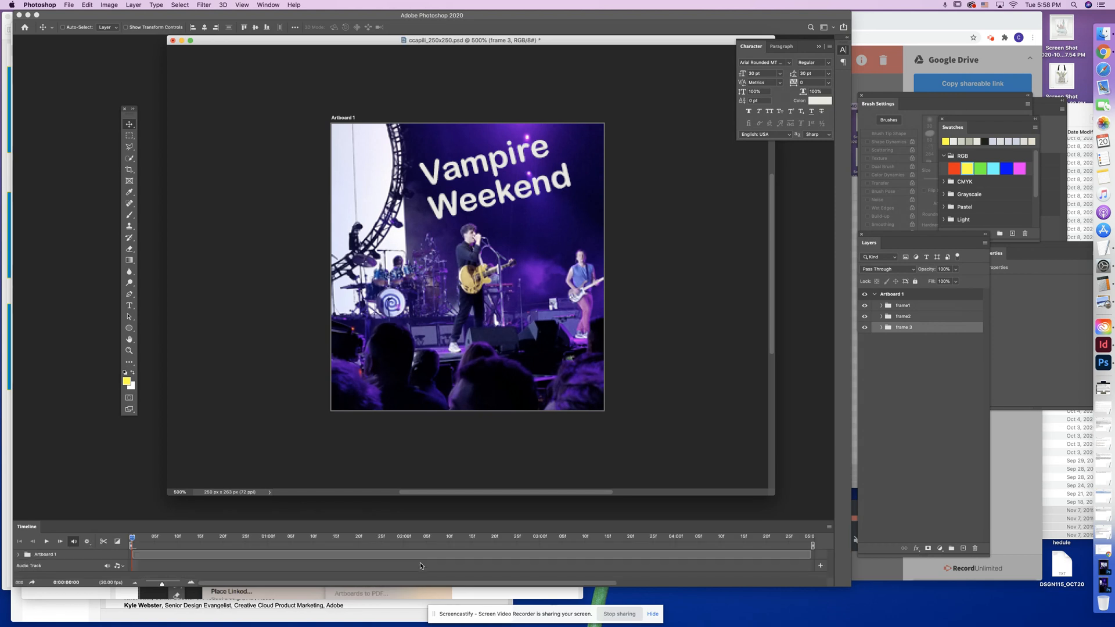
left_click(19, 583)
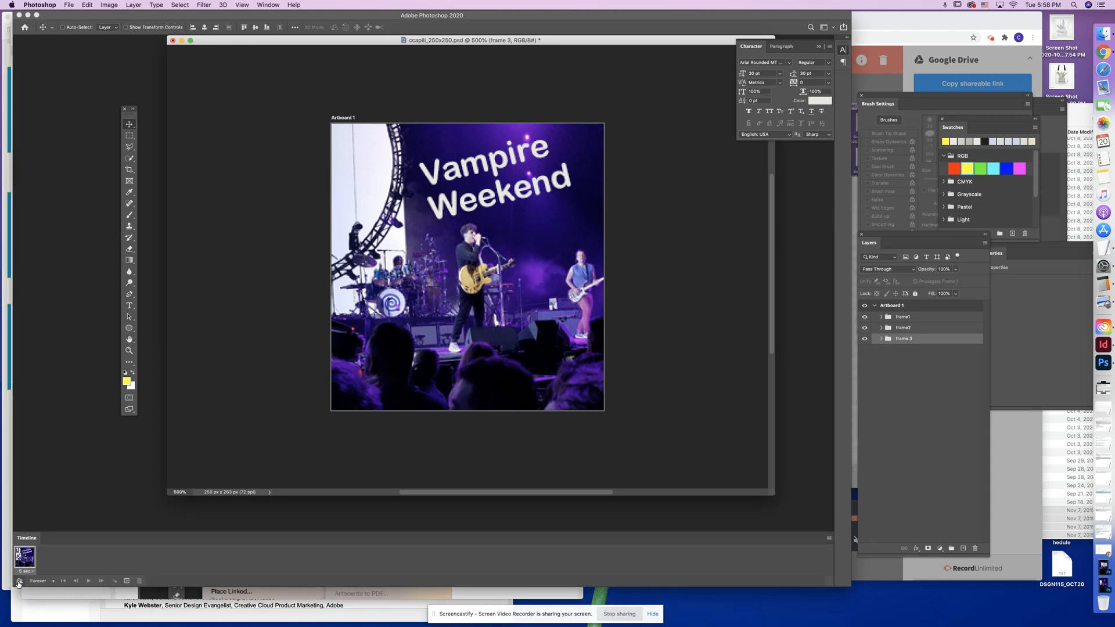
left_click_drag(26, 537, 133, 449)
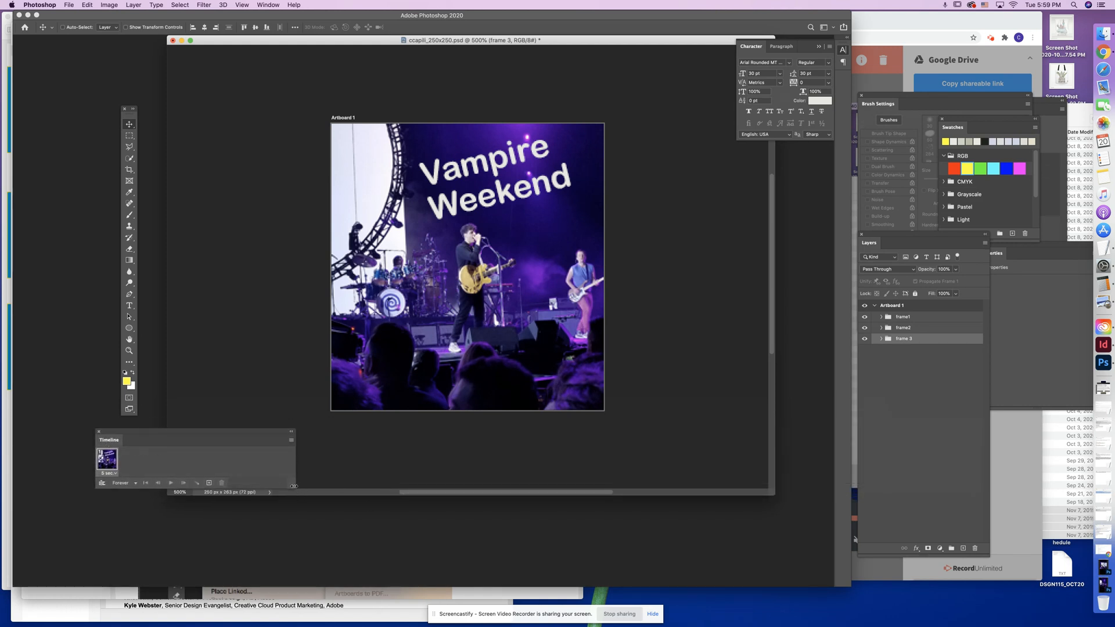
left_click_drag(296, 489, 391, 493)
left_click_drag(157, 431, 423, 479)
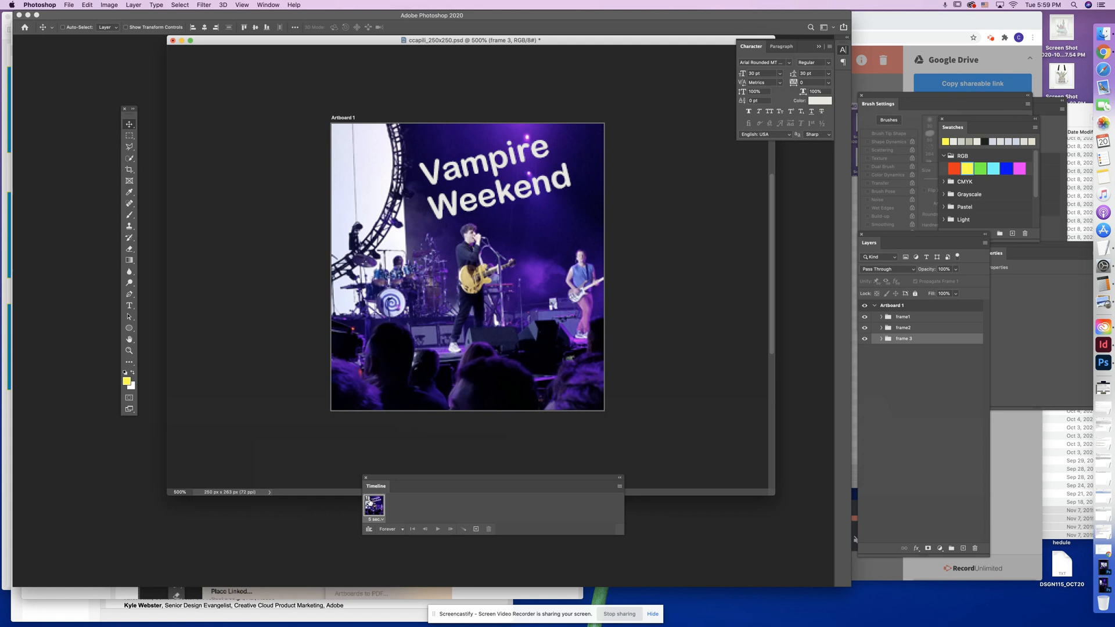
- Set the first animation frame's delay to 1.0 second and duplicate the frame twice
left_click(381, 520)
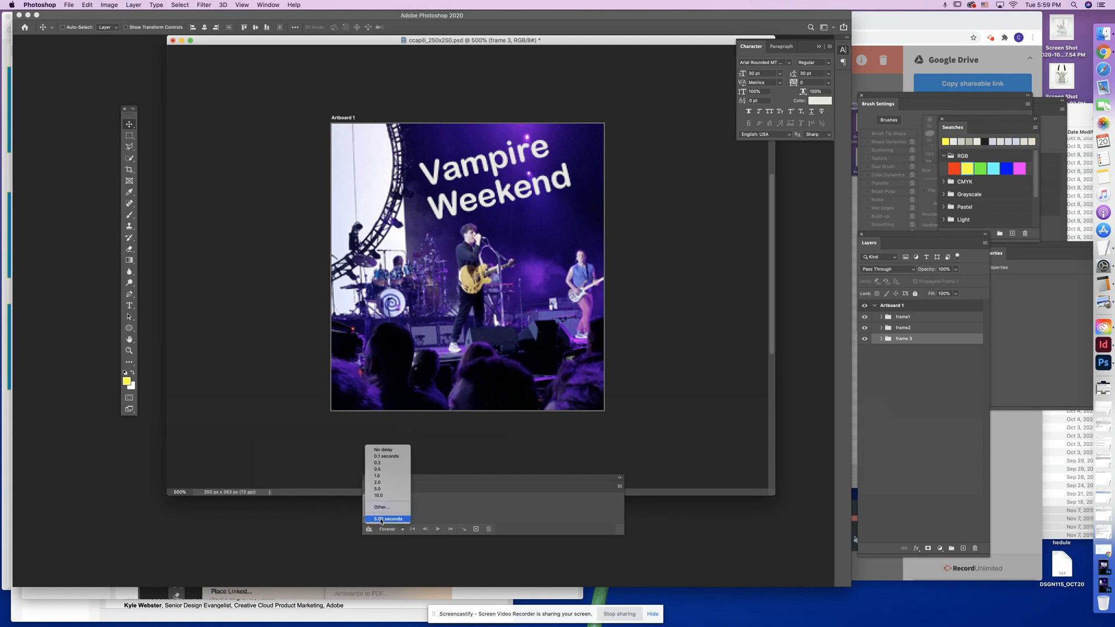
left_click(386, 477)
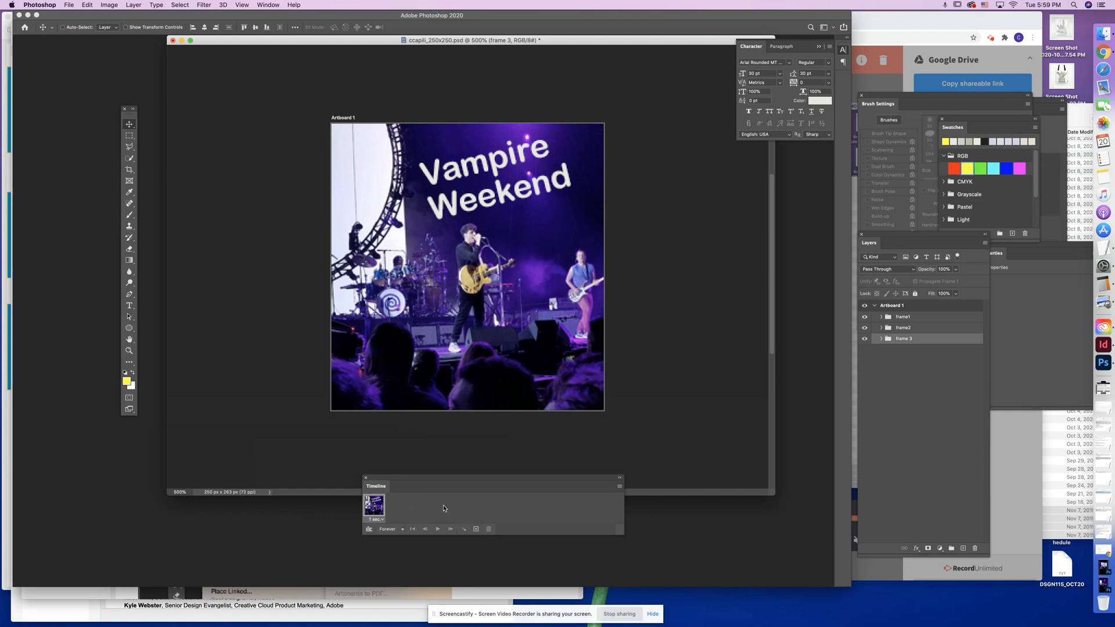
left_click(475, 530)
left_click(475, 530)
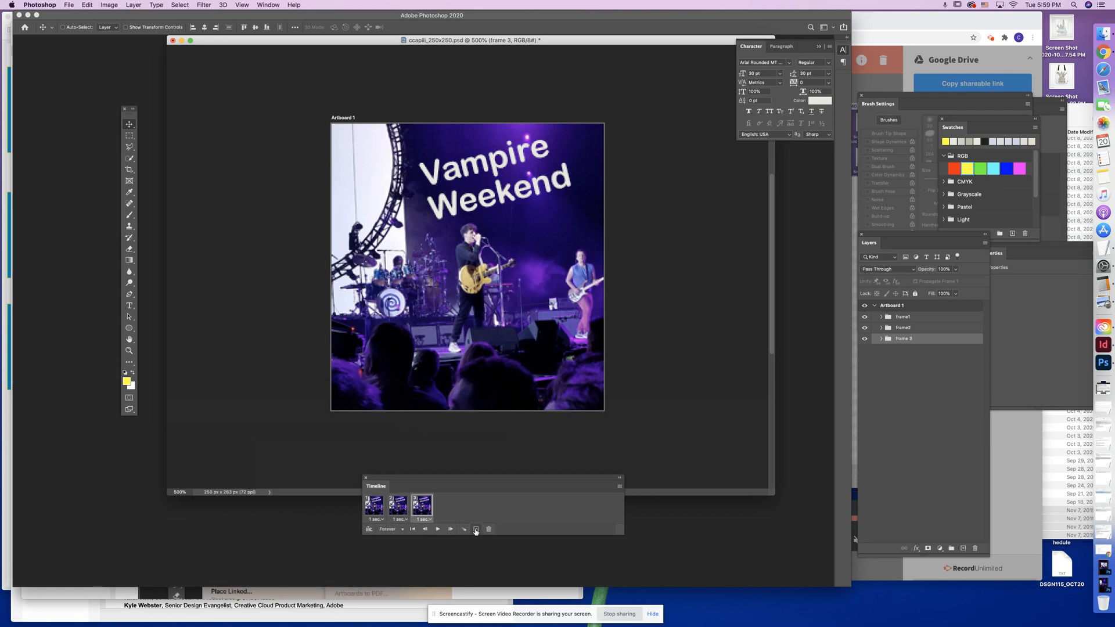
- Select the first animation frame and move the floating Timeline panel down, just below the document window
left_click(403, 532)
left_click(403, 531)
left_click(375, 511)
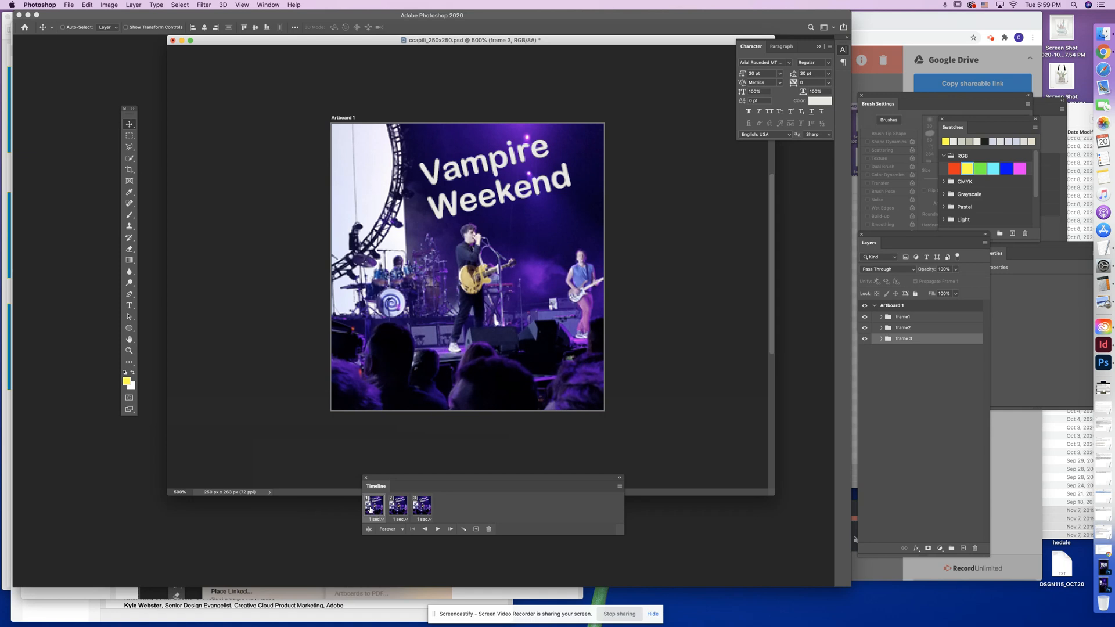
left_click_drag(505, 480, 530, 511)
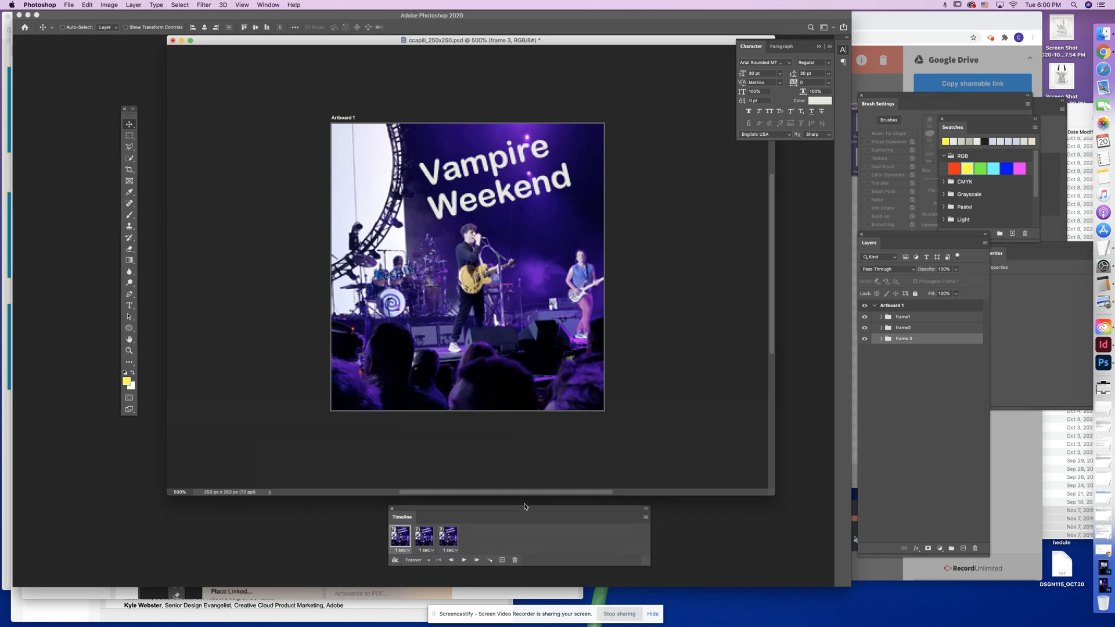